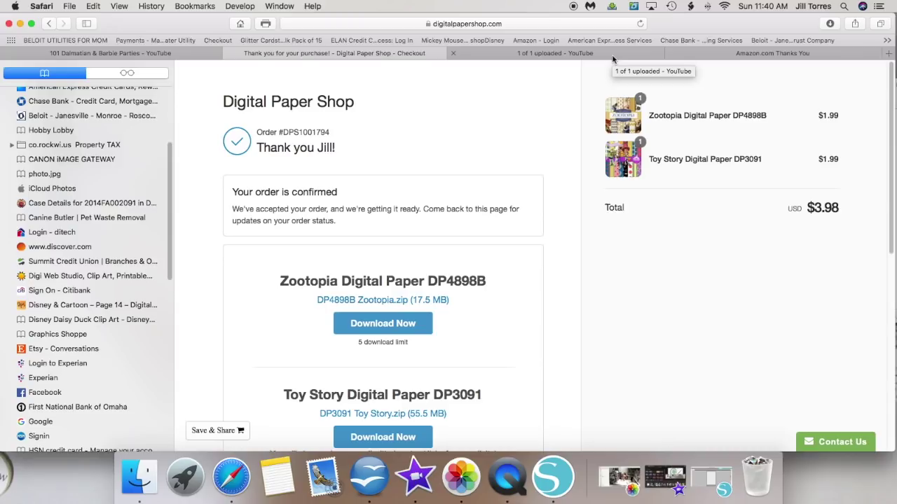
# Step: Review the Digital Paper Shop order confirmation page, including the purchased Zootopia and Toy Story papers and their download links
pyautogui.scroll(1, 42, 315)
pyautogui.click(55, 313)
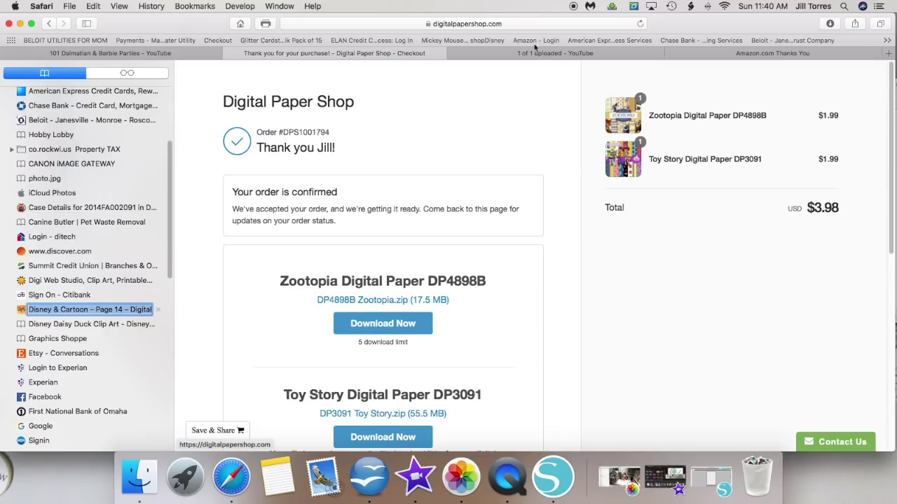
pyautogui.click(34, 311)
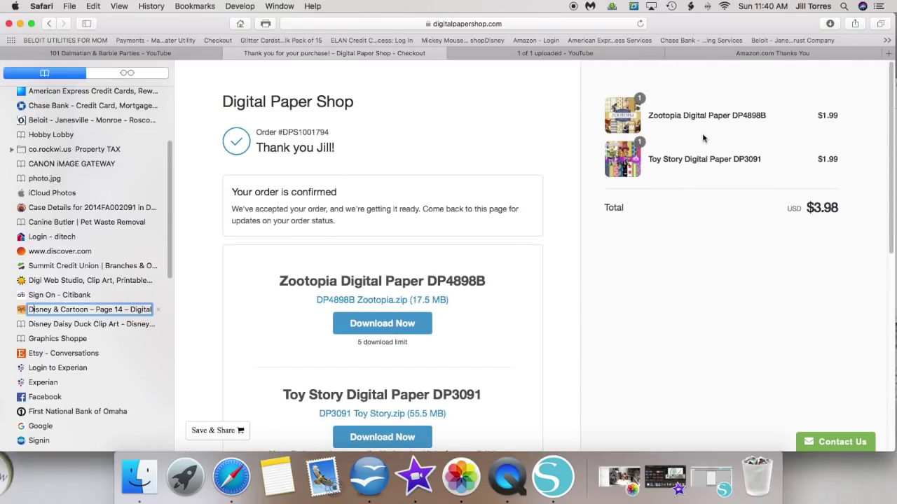
pyautogui.scroll(-1, 703, 138)
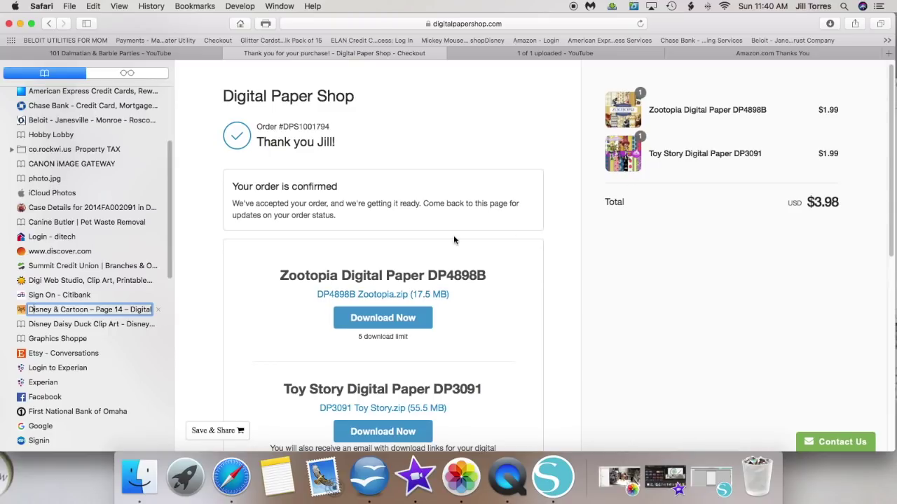
pyautogui.scroll(-5, 453, 238)
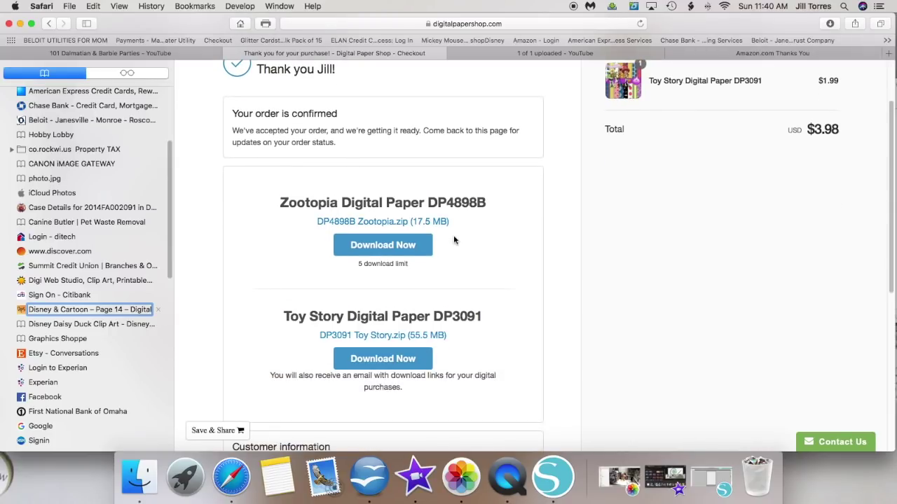
pyautogui.scroll(3, 454, 240)
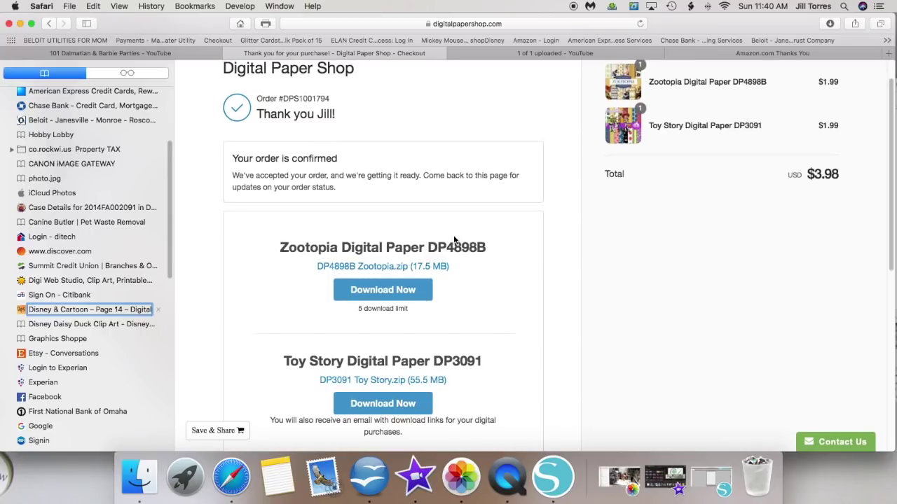
pyautogui.scroll(2, 641, 140)
pyautogui.scroll(-2, 633, 173)
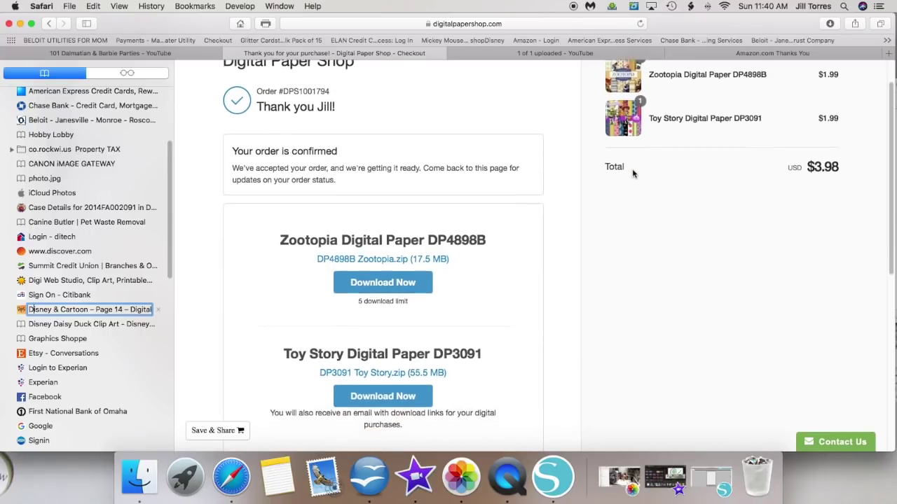
# Step: Reveal the downloaded DP4898B Zootopia folder in Finder from the browser's download list
pyautogui.click(382, 281)
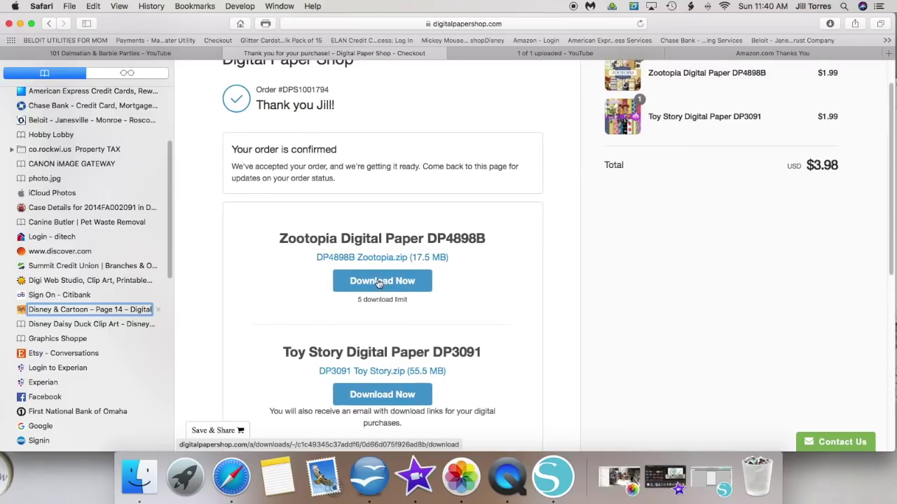
pyautogui.click(830, 23)
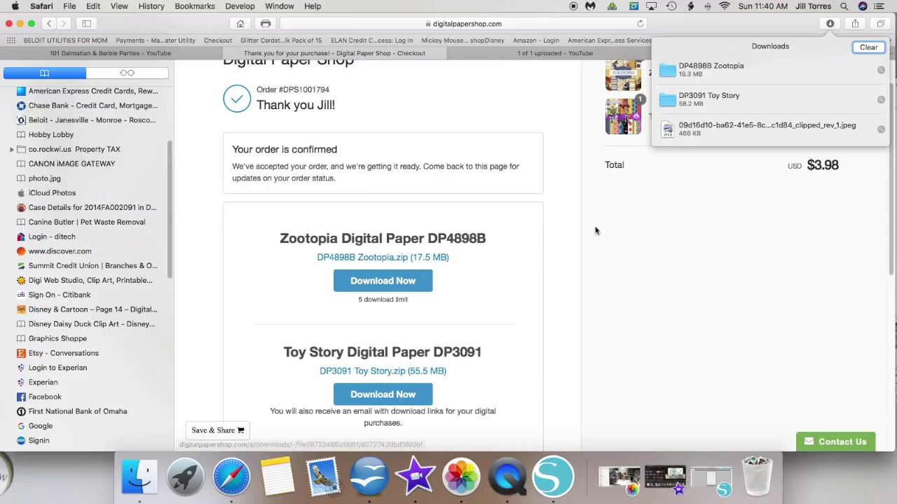
pyautogui.click(700, 67)
pyautogui.rightClick(702, 67)
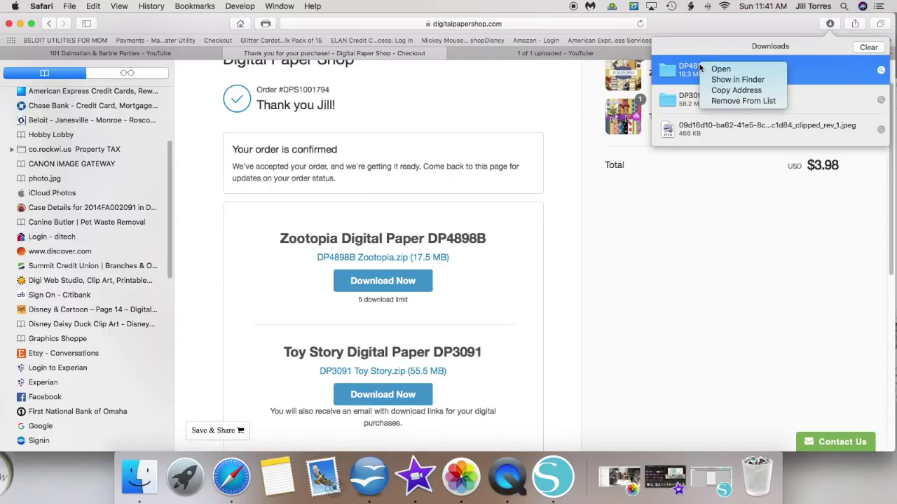
pyautogui.click(727, 79)
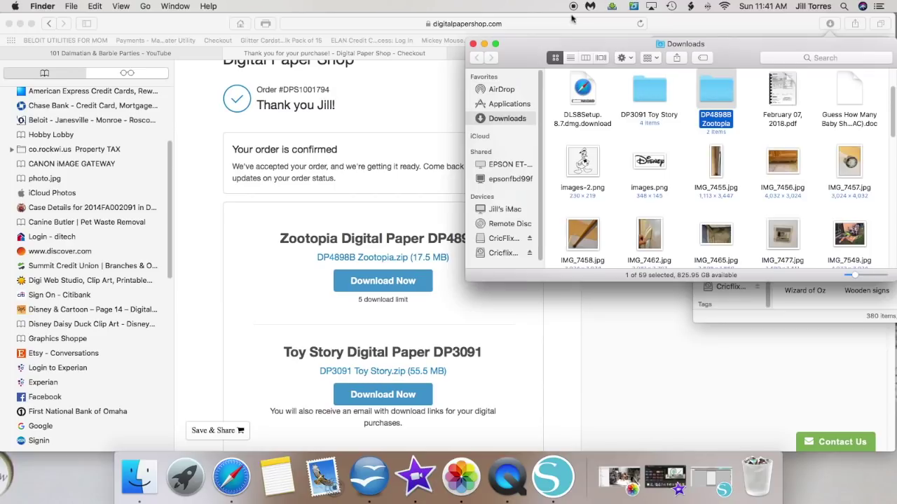
# Step: Arrange the Downloads and CricFlix Pa windows side by side and select the Toy Story folder on CricFlix Pa
pyautogui.moveTo(538, 45); pyautogui.dragTo(141, 40)
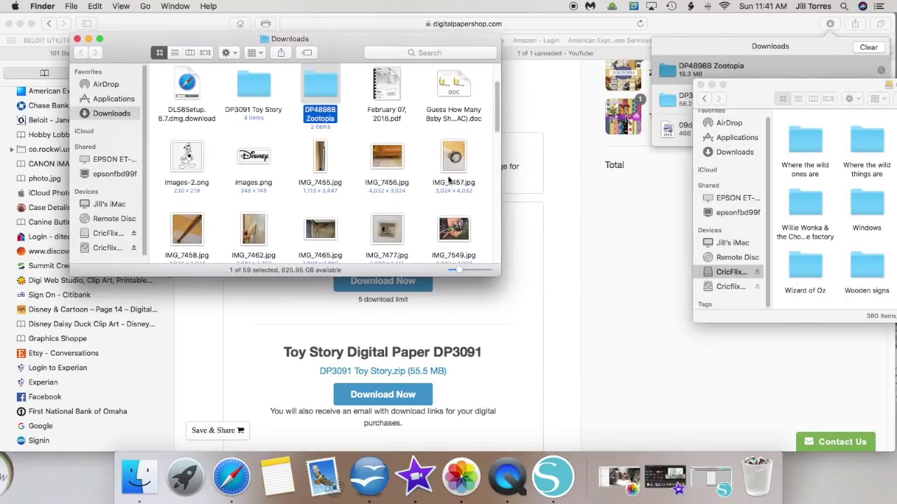
pyautogui.click(260, 87)
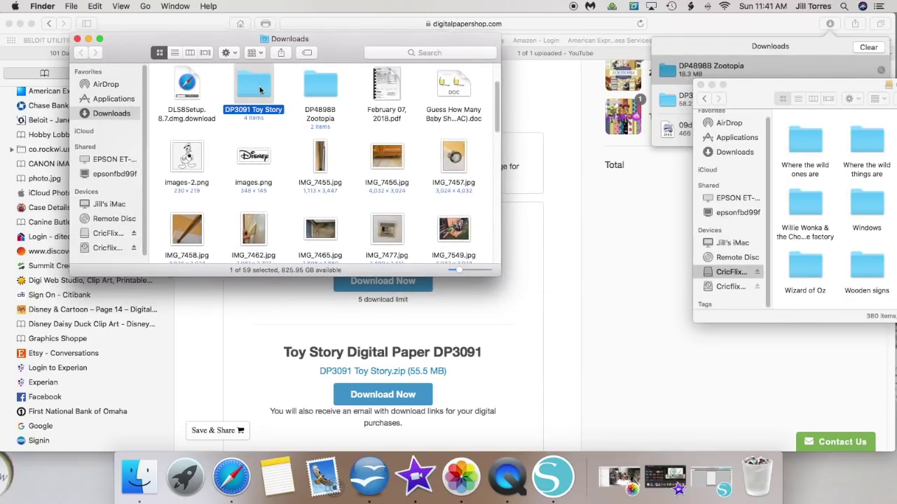
pyautogui.moveTo(805, 84); pyautogui.dragTo(636, 20)
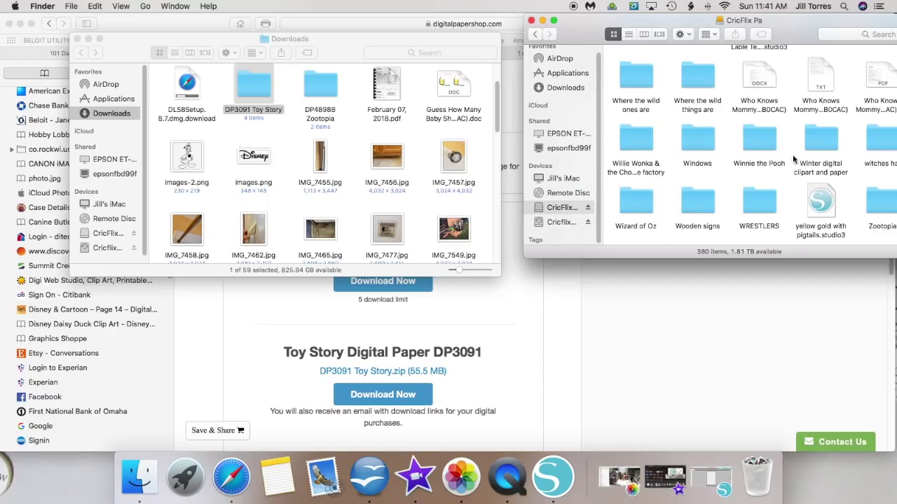
pyautogui.scroll(5, 794, 146)
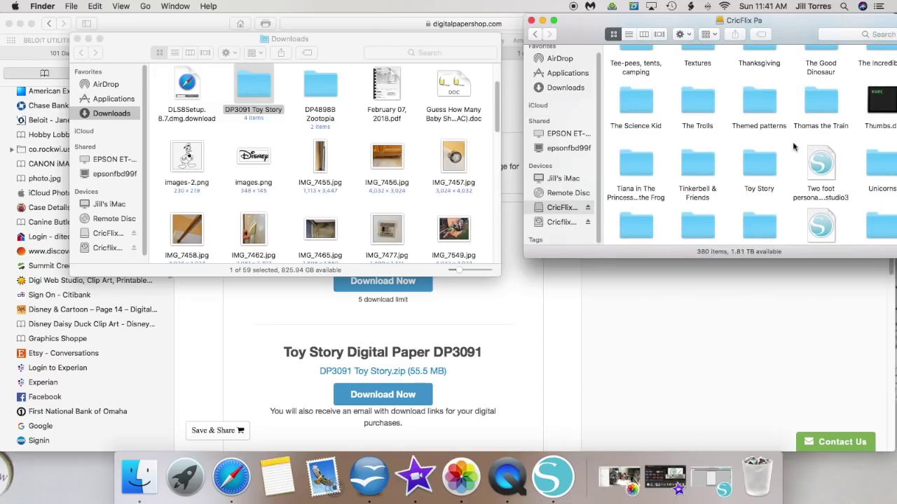
pyautogui.scroll(-1, 793, 141)
pyautogui.click(763, 137)
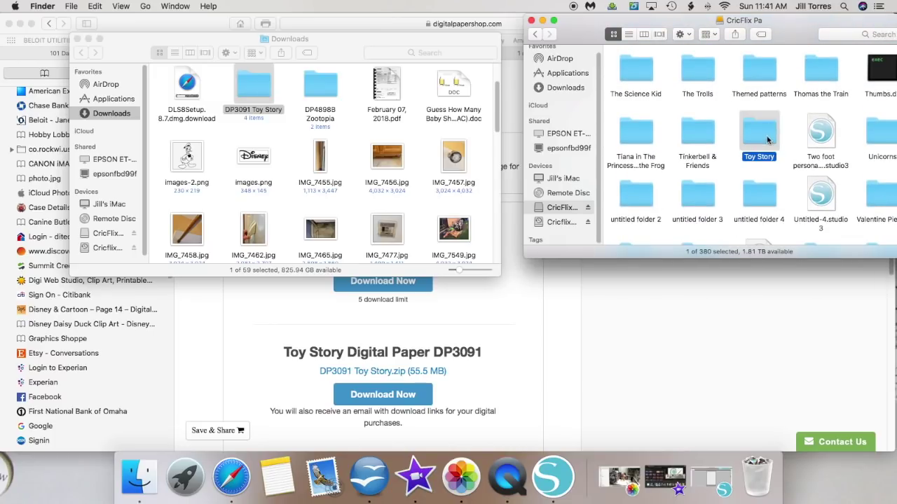
# Step: Open the DP3091 Toy Story folder in Downloads and extract its four zip archives
pyautogui.doubleClick(272, 93)
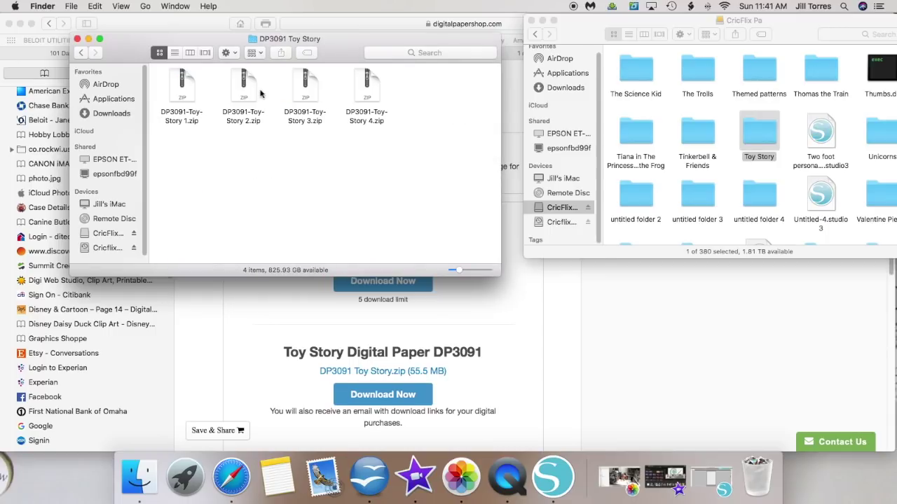
pyautogui.click(180, 85)
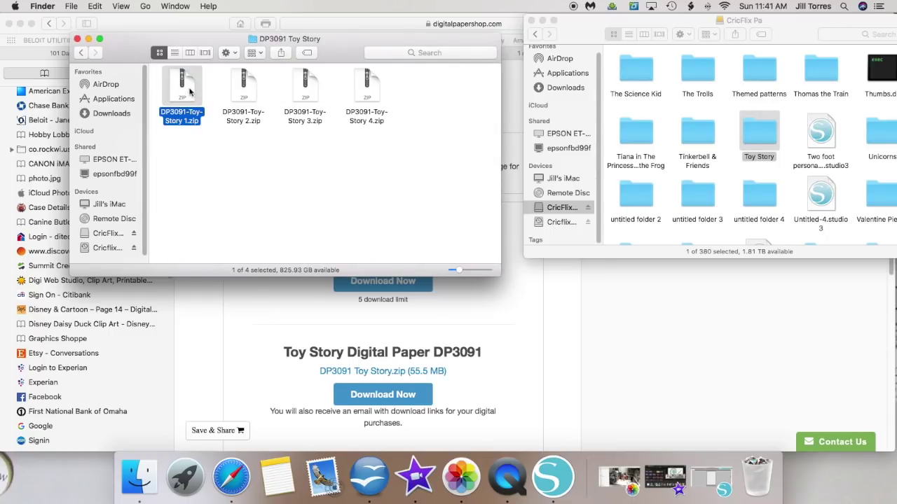
pyautogui.doubleClick(179, 84)
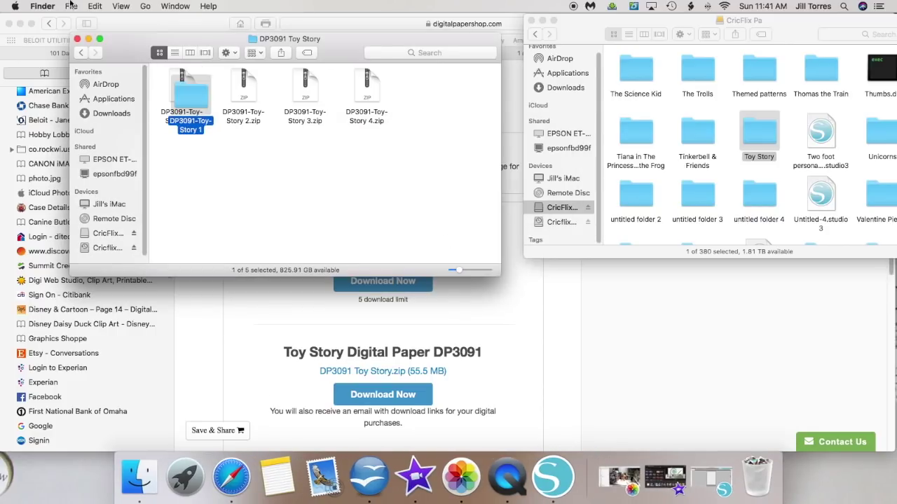
pyautogui.click(250, 84)
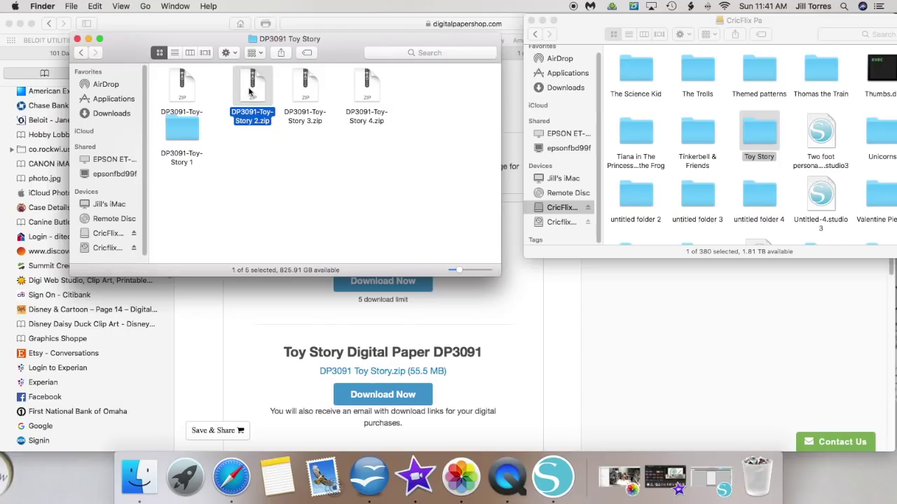
pyautogui.doubleClick(250, 85)
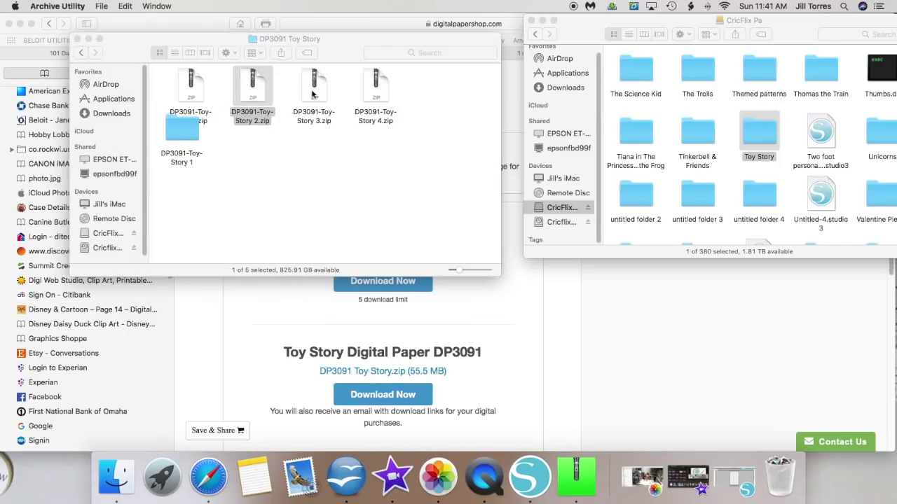
pyautogui.doubleClick(313, 93)
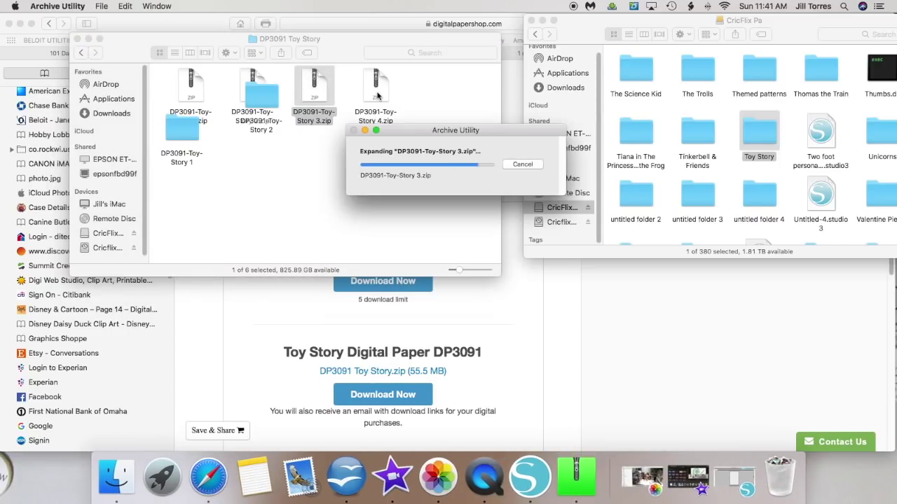
pyautogui.doubleClick(376, 91)
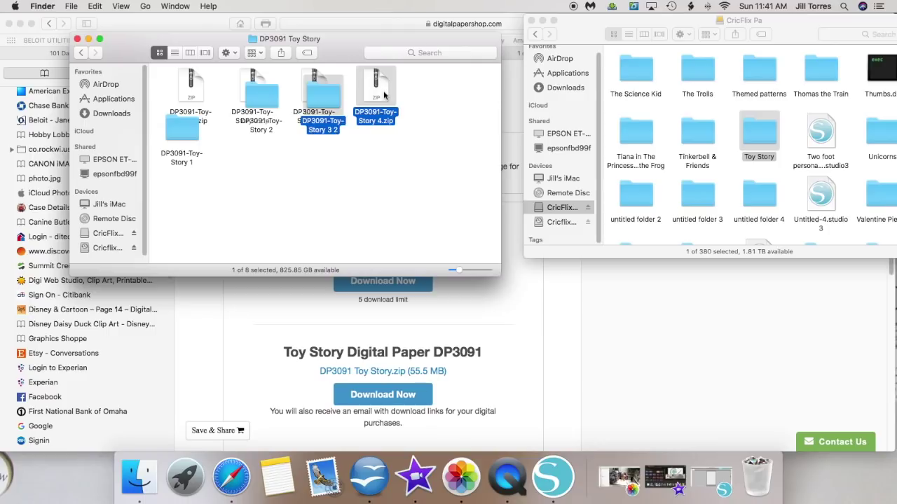
pyautogui.doubleClick(384, 96)
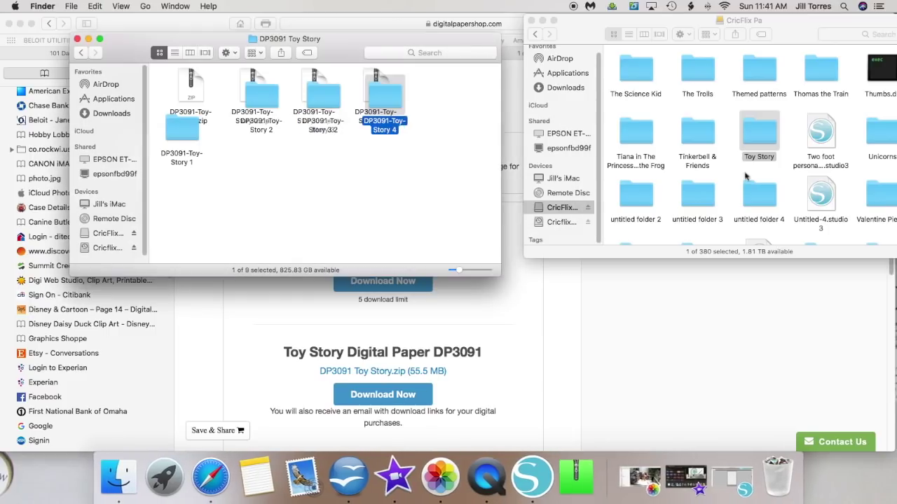
# Step: Copy 08.jpg through 12.jpg from DP3091-Toy-Story 1 into the Toy Story folder on CricFlix Pa, and return to the parent folder
pyautogui.doubleClick(187, 134)
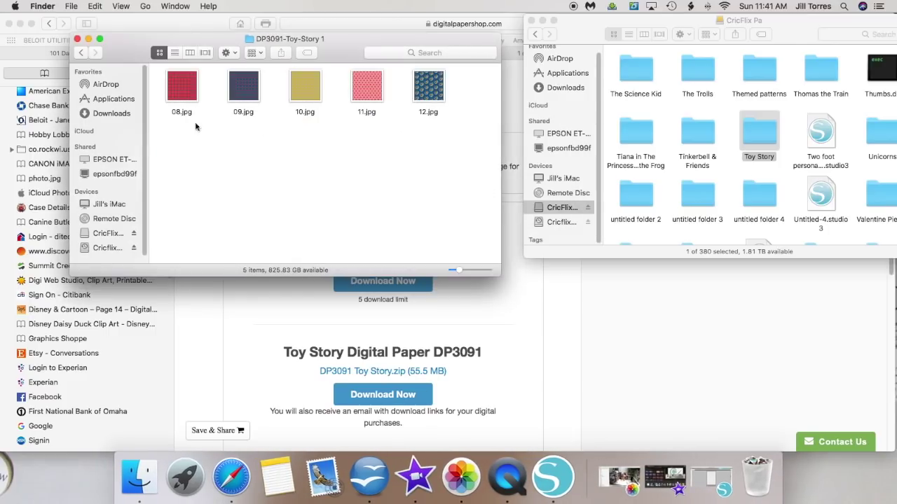
pyautogui.moveTo(157, 89); pyautogui.dragTo(757, 138)
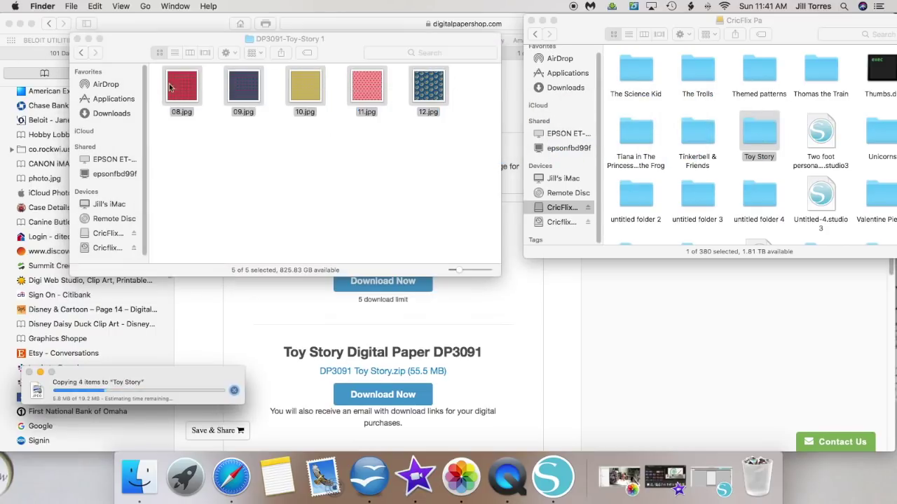
pyautogui.click(82, 55)
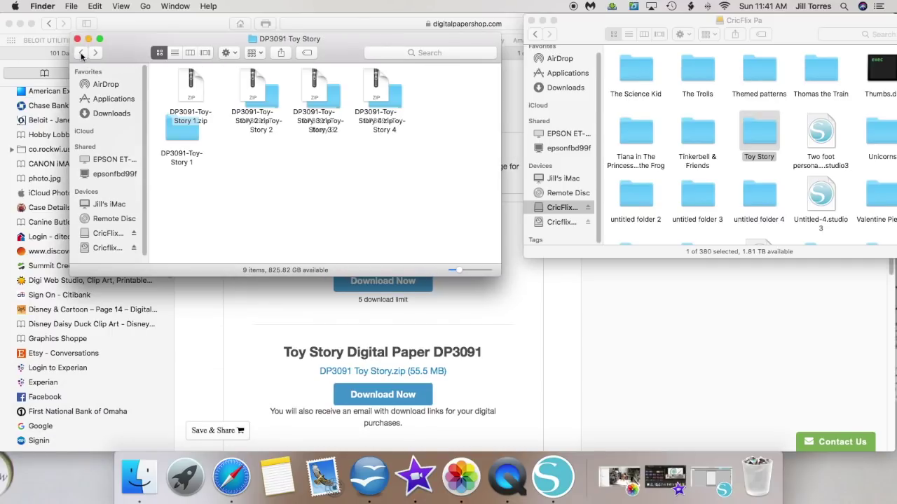
# Step: Move the DP3091-Toy-Story 2.zip archive to the trash
pyautogui.rightClick(249, 89)
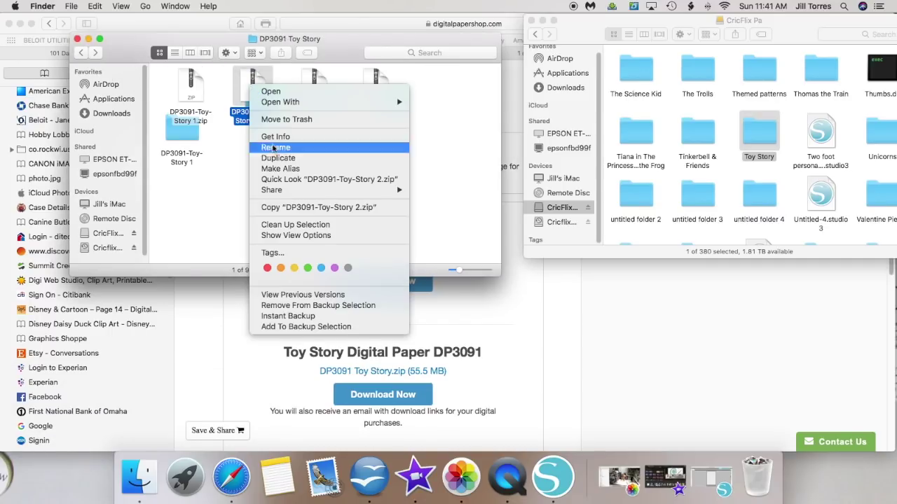
pyautogui.click(254, 94)
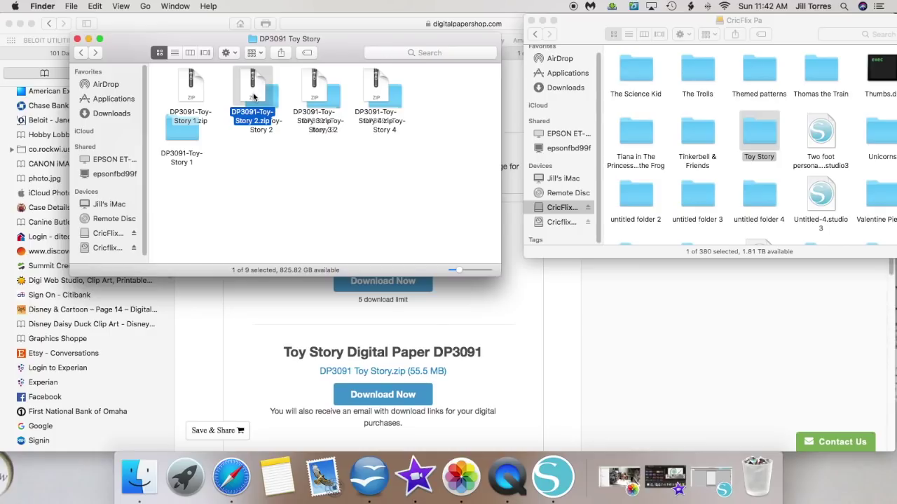
pyautogui.rightClick(255, 95)
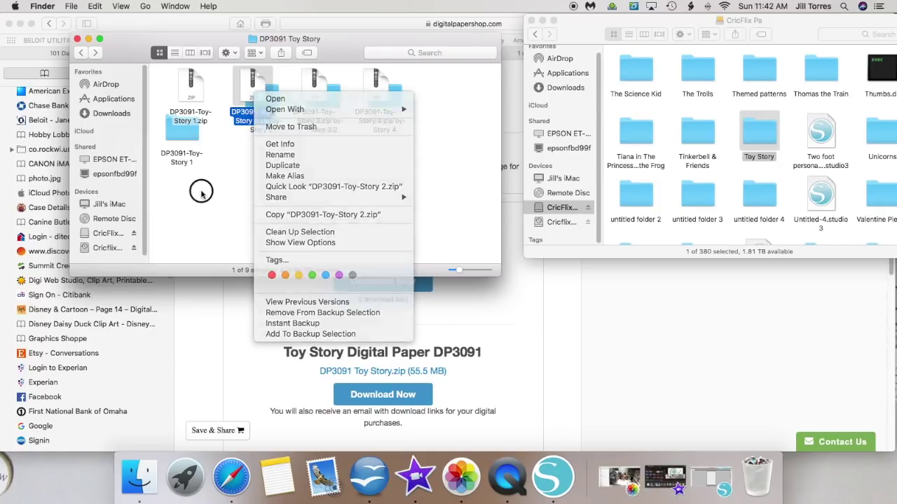
pyautogui.click(245, 100)
pyautogui.rightClick(251, 94)
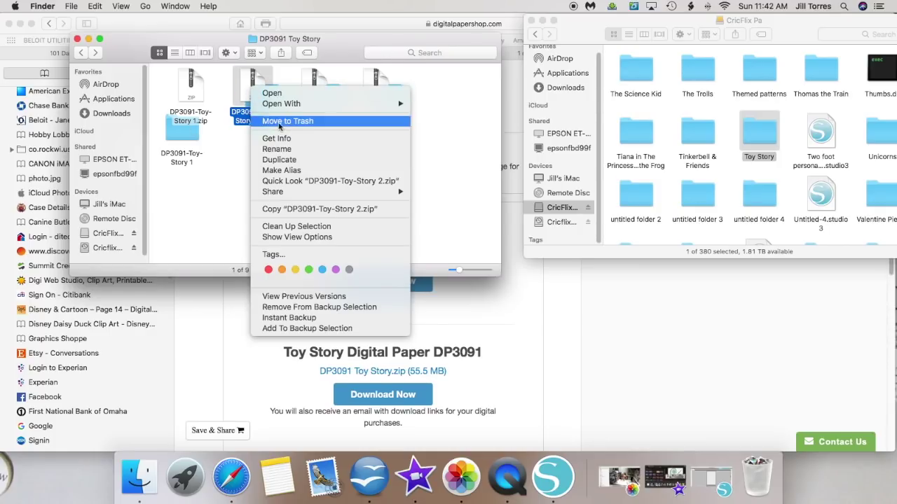
pyautogui.click(277, 119)
# Step: Copy 13.jpg through 16.jpg from DP3091-Toy-Story 2 into the Toy Story folder on CricFlix Pa, and move the source folder to the trash
pyautogui.doubleClick(263, 102)
pyautogui.moveTo(154, 79); pyautogui.dragTo(759, 133)
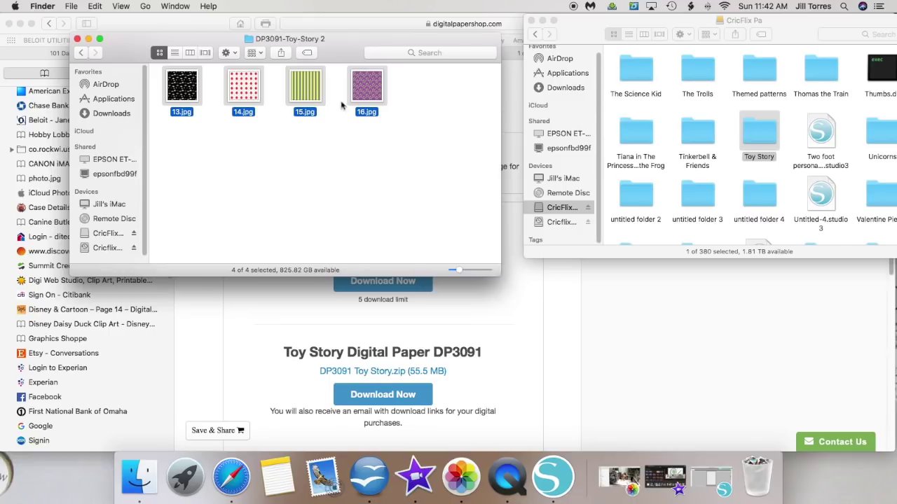
pyautogui.click(80, 52)
pyautogui.rightClick(257, 101)
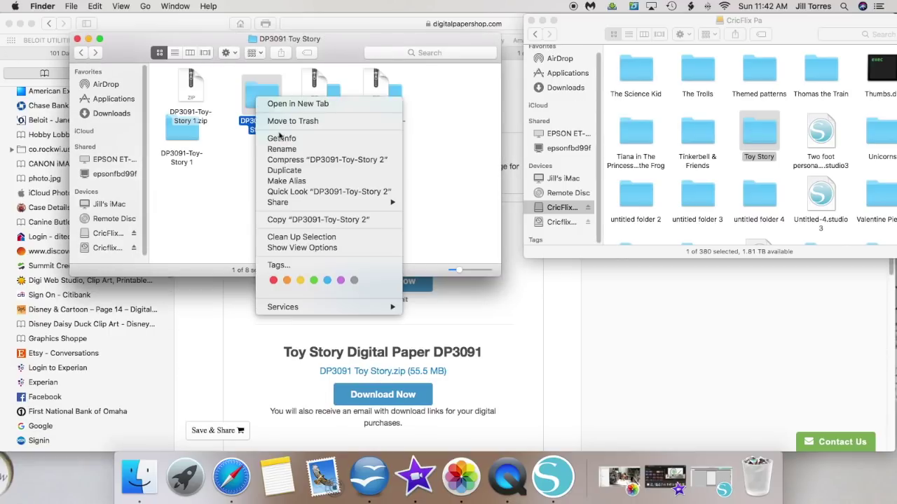
pyautogui.click(280, 121)
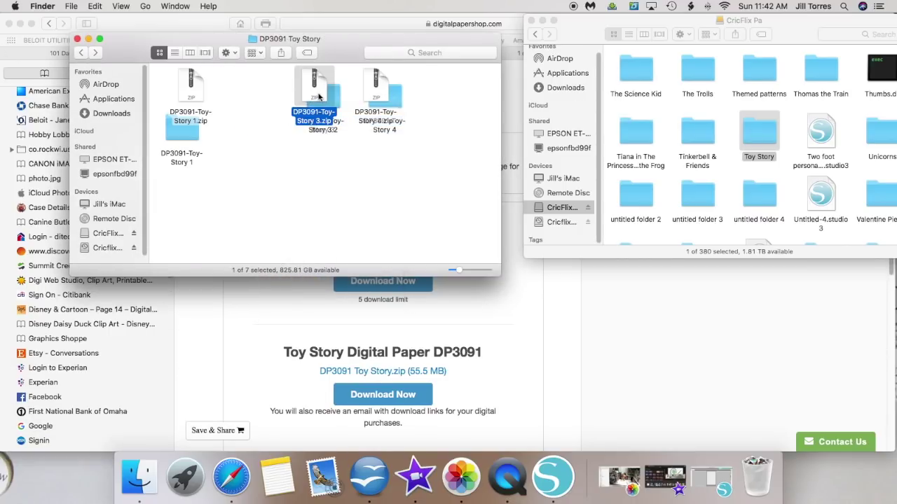
# Step: Extract DP3091-Toy-Story 3.zip and copy 01.png through 19.png from DP3091-Toy-Story 3 3 into the Toy Story folder on CricFlix Pa
pyautogui.doubleClick(318, 96)
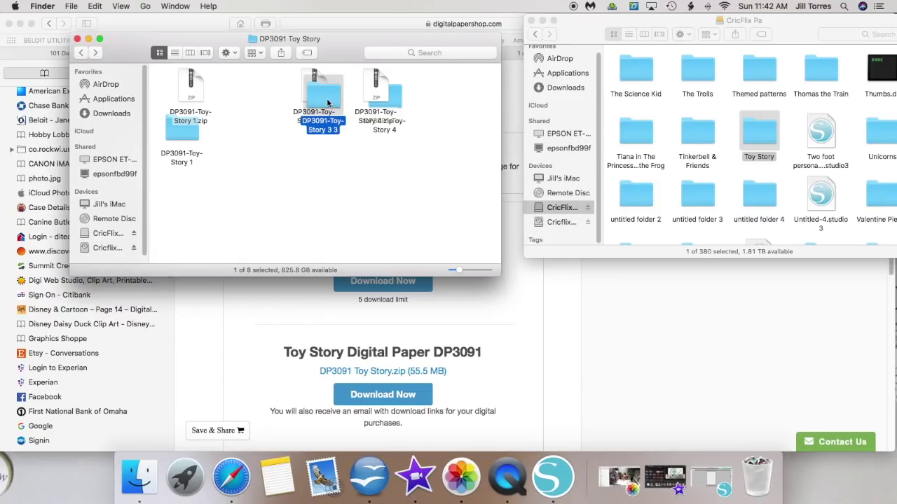
pyautogui.doubleClick(327, 102)
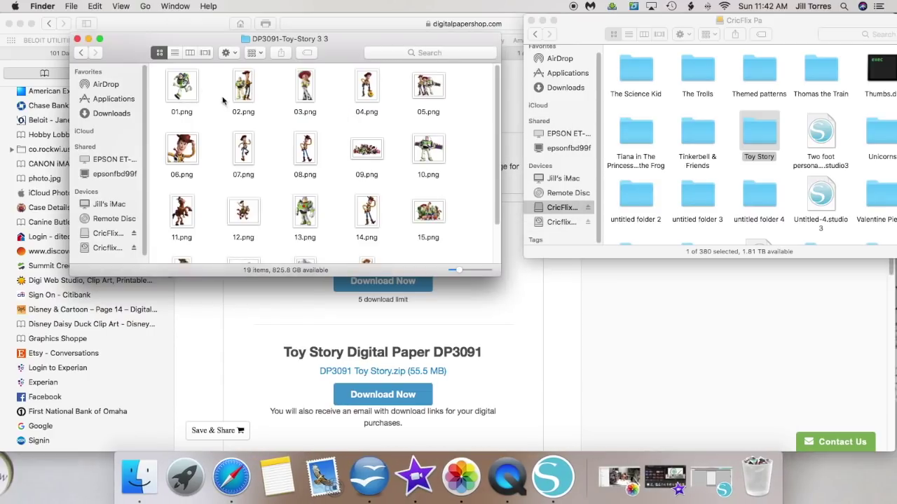
pyautogui.moveTo(157, 77); pyautogui.dragTo(461, 264)
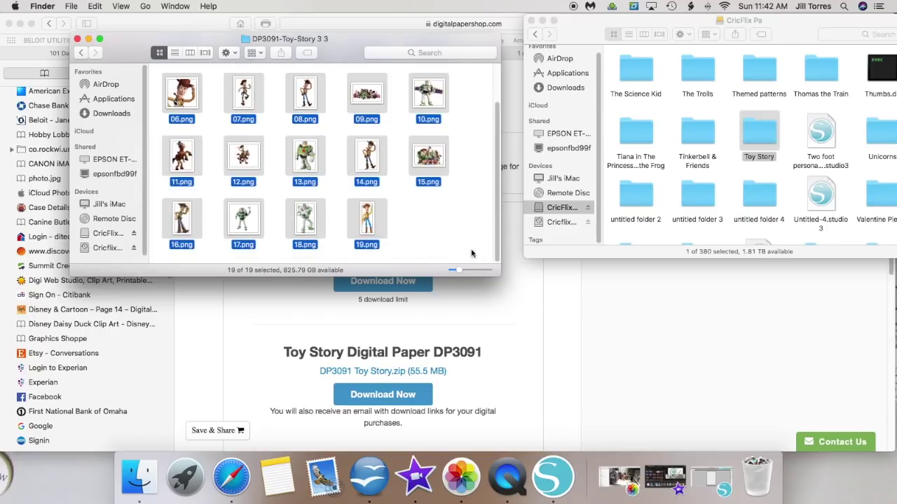
pyautogui.moveTo(434, 97); pyautogui.dragTo(767, 133)
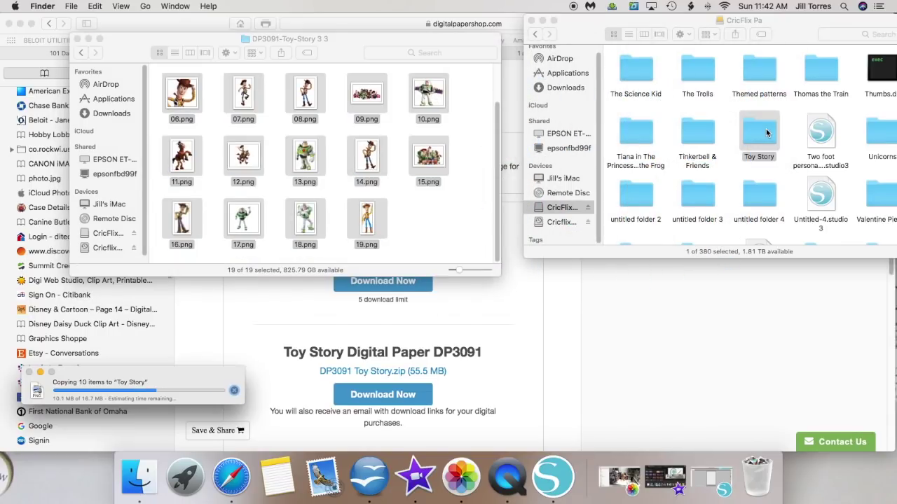
# Step: Return to the DP3091 Toy Story folder and move the DP3091-Toy-Story 3.zip archive to the trash
pyautogui.click(80, 53)
pyautogui.rightClick(320, 93)
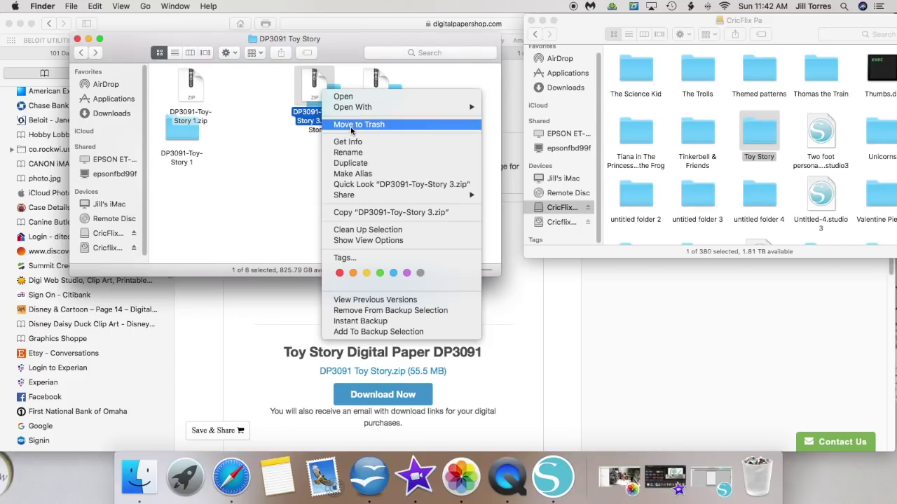
pyautogui.click(351, 124)
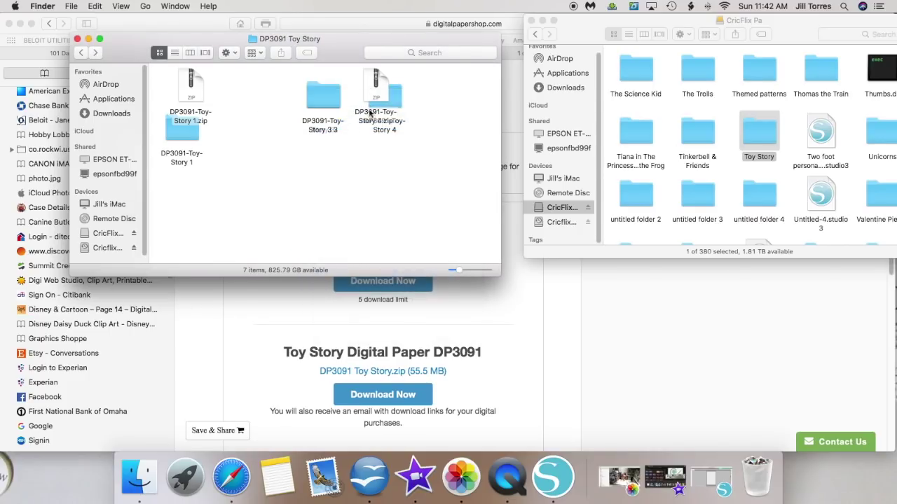
# Step: Open the DP3091-Toy-Story 3 3 folder and review its images
pyautogui.doubleClick(322, 101)
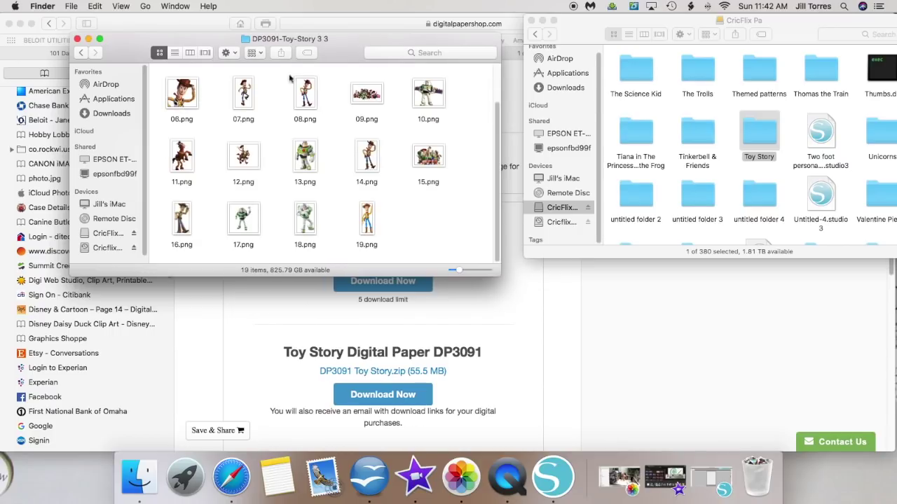
pyautogui.scroll(3, 462, 200)
pyautogui.scroll(-3, 462, 199)
pyautogui.scroll(3, 462, 199)
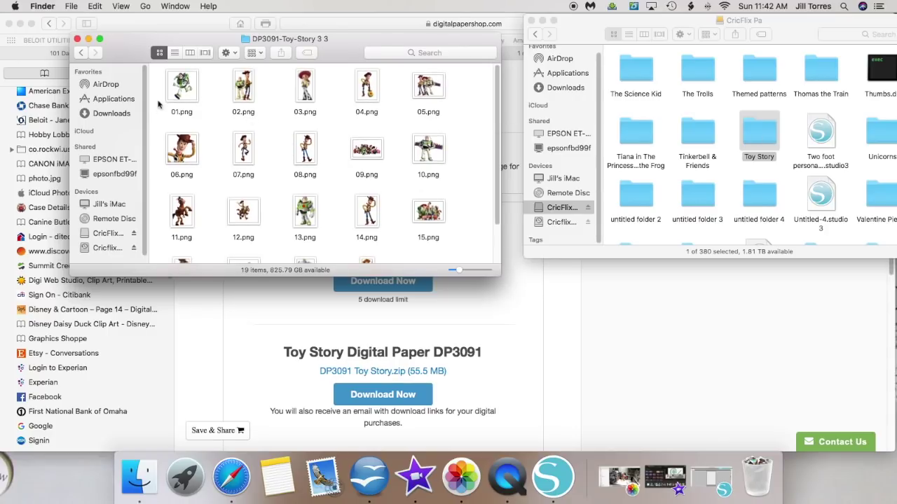
# Step: Open the Toy Story folder on CricFlix Pa, change its item arrangement and check it for the copied images
pyautogui.click(767, 138)
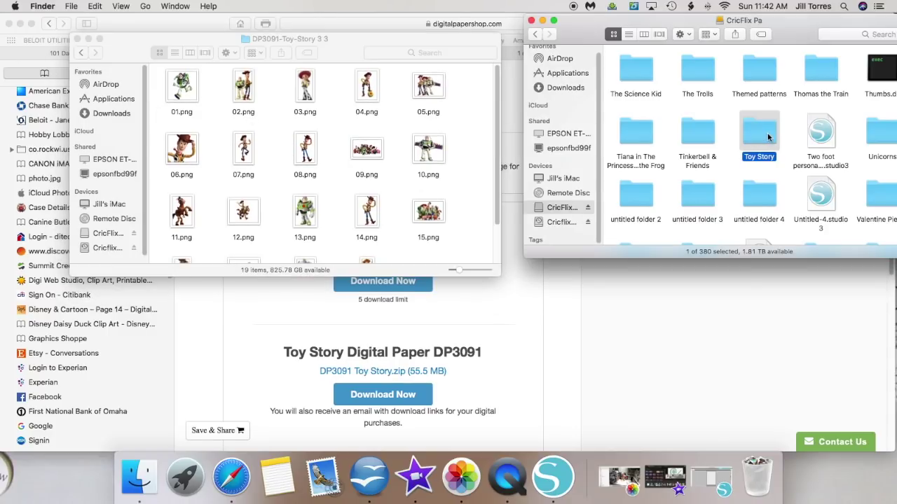
pyautogui.doubleClick(767, 137)
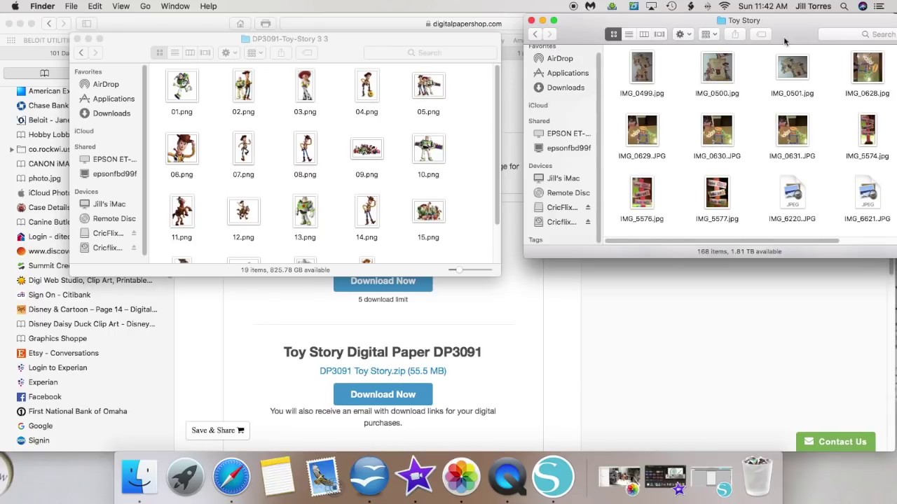
pyautogui.click(708, 34)
pyautogui.click(716, 49)
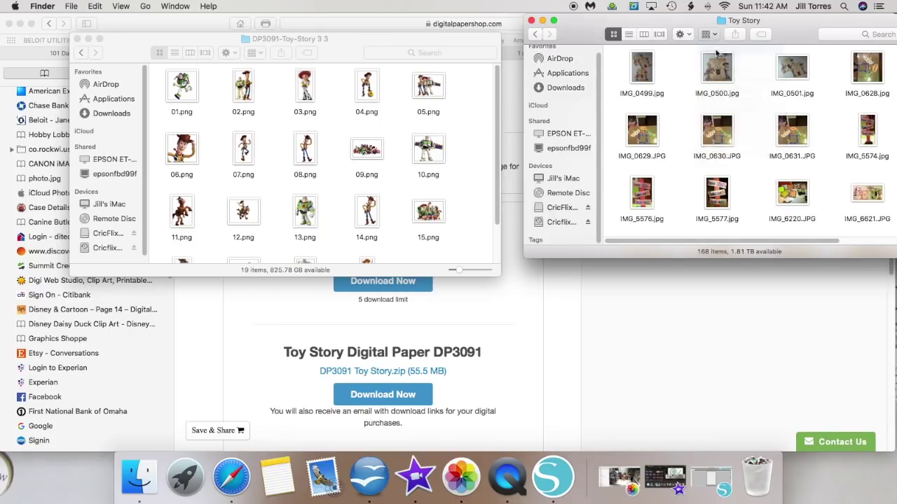
pyautogui.scroll(-5, 790, 129)
pyautogui.scroll(5, 790, 130)
pyautogui.scroll(5, 790, 130)
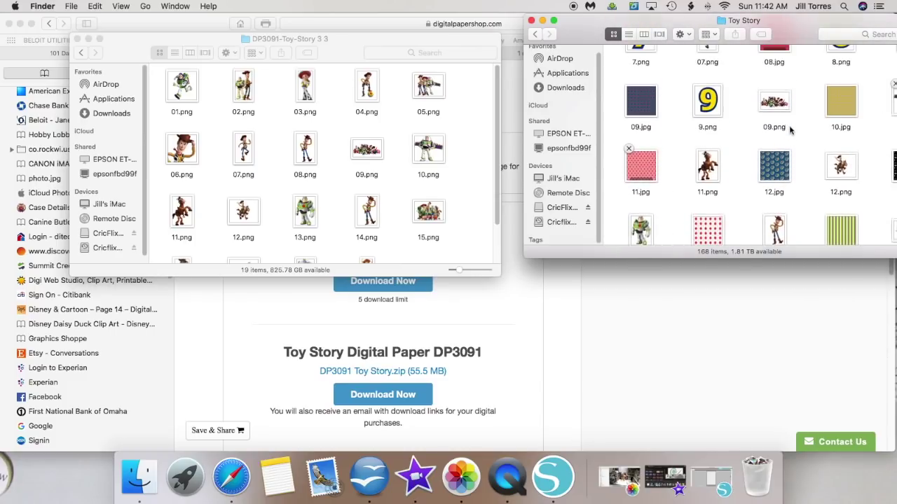
pyautogui.scroll(3, 790, 130)
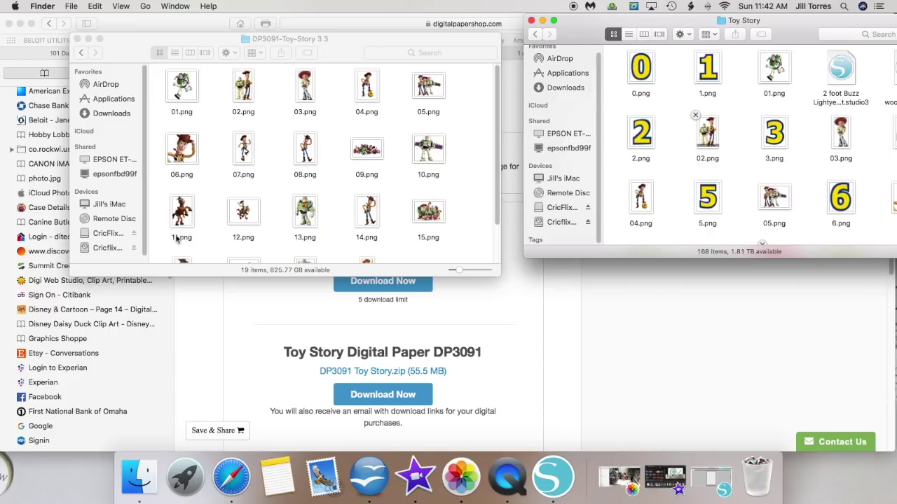
# Step: Return to the DP3091 Toy Story folder and move the DP3091-Toy-Story 3 3 folder to the trash
pyautogui.click(81, 53)
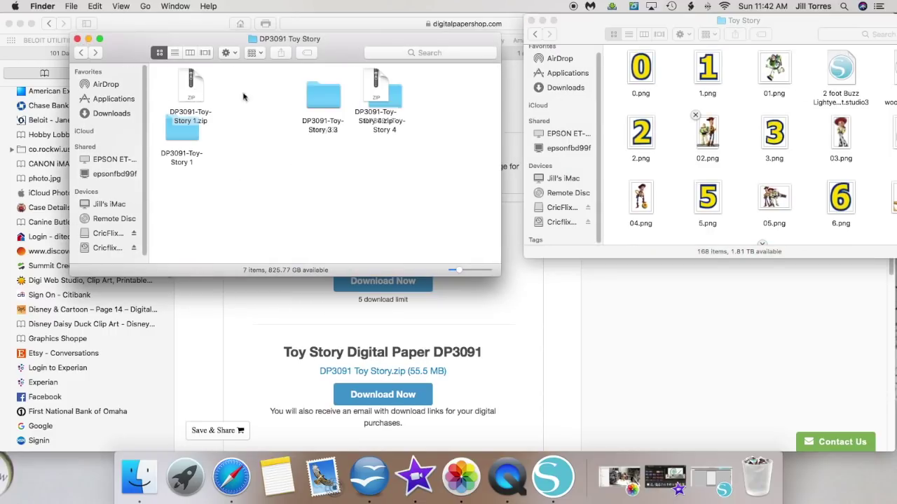
pyautogui.rightClick(302, 84)
pyautogui.click(336, 108)
# Step: Copy 01.jpg through 07.jpg from DP3091-Toy-Story 4 into the Toy Story folder on CricFlix Pa, and return to the parent folder
pyautogui.click(399, 105)
pyautogui.doubleClick(401, 105)
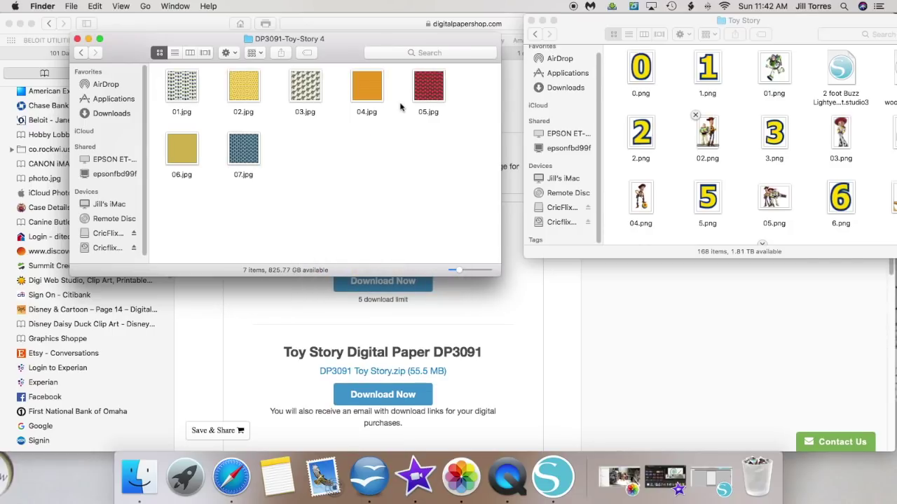
pyautogui.click(535, 34)
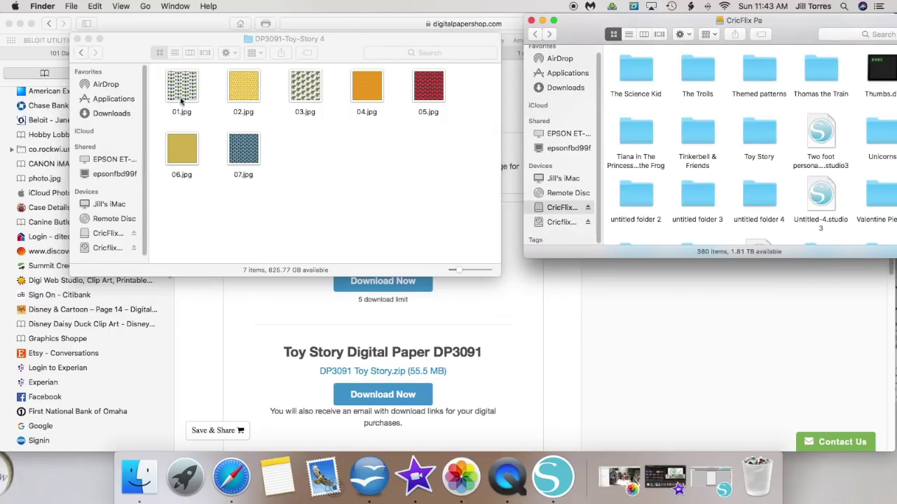
pyautogui.moveTo(499, 94); pyautogui.dragTo(159, 242)
pyautogui.moveTo(420, 98); pyautogui.dragTo(753, 138)
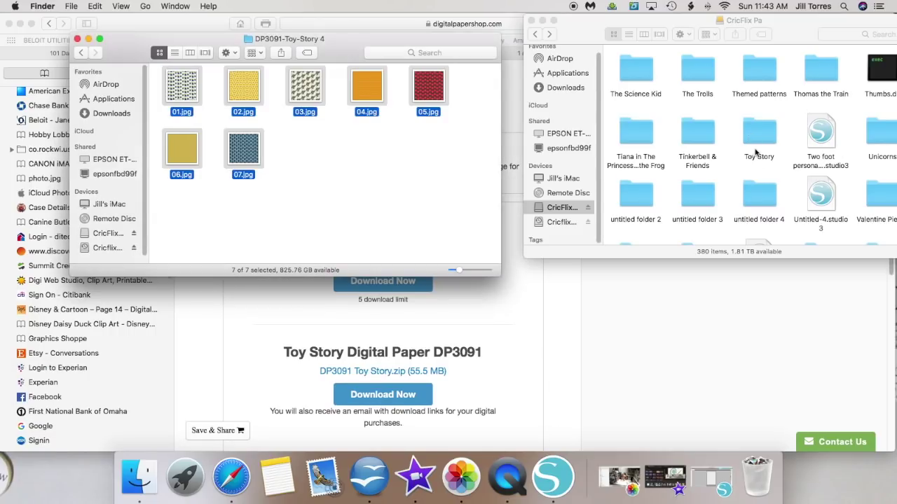
pyautogui.click(82, 54)
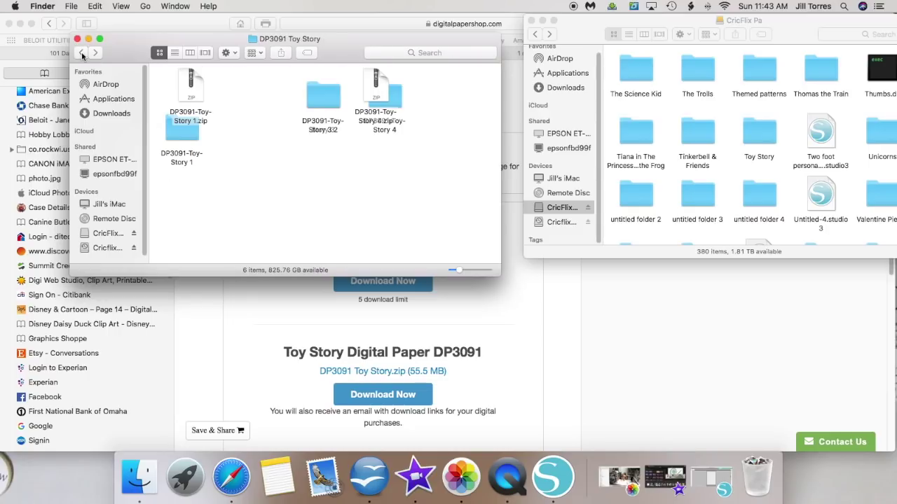
# Step: Move the duplicate DP3091-Toy-Story 3 2 folder and the DP3091-Toy-Story 3 folder to the trash
pyautogui.rightClick(314, 103)
pyautogui.click(329, 118)
pyautogui.scroll(-10, 792, 198)
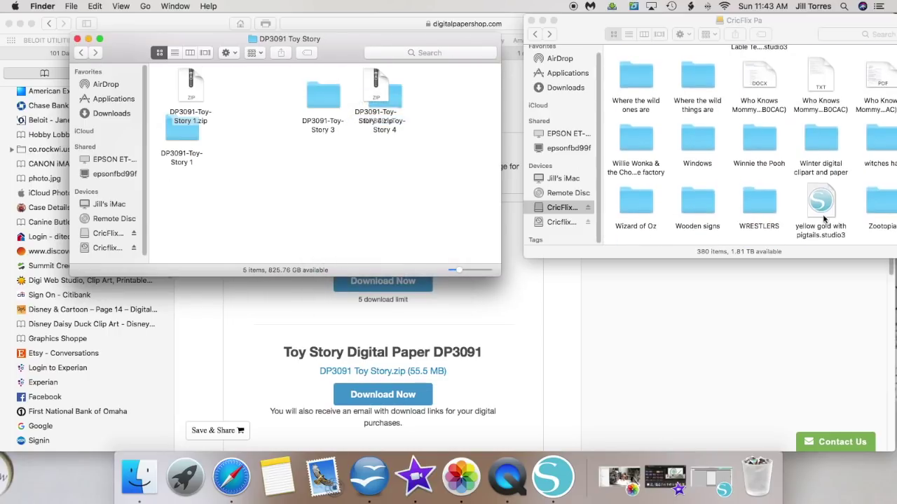
pyautogui.scroll(10, 821, 215)
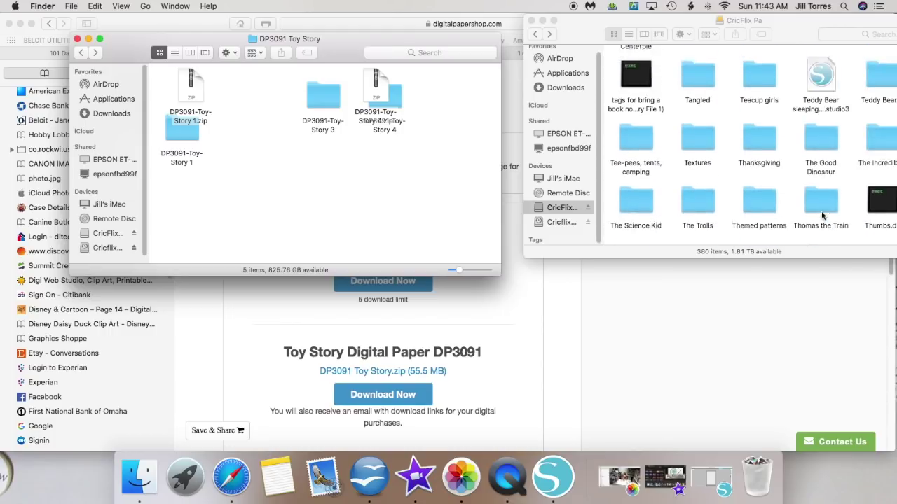
pyautogui.scroll(5, 822, 215)
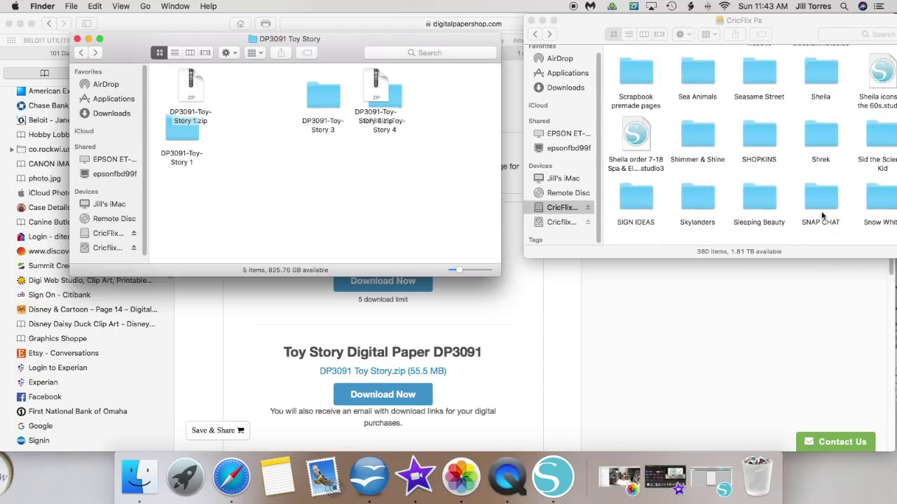
pyautogui.scroll(-4, 760, 169)
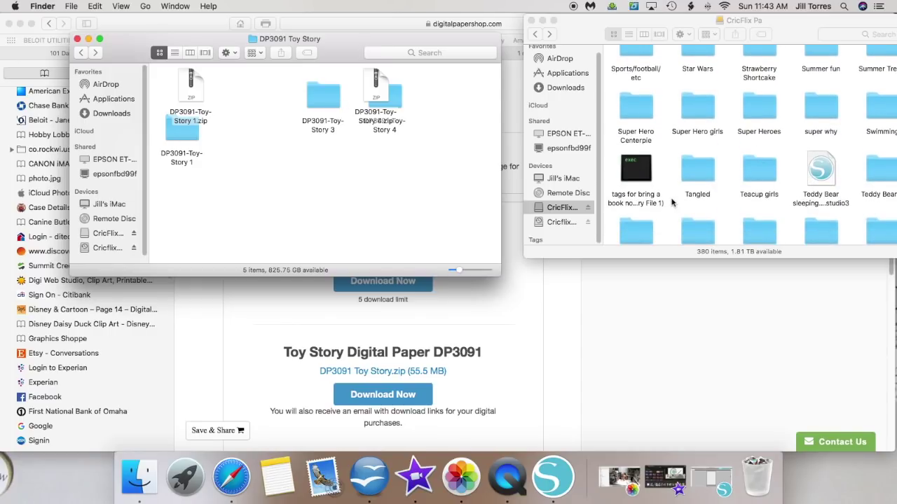
pyautogui.scroll(-4, 671, 202)
pyautogui.scroll(-2, 671, 202)
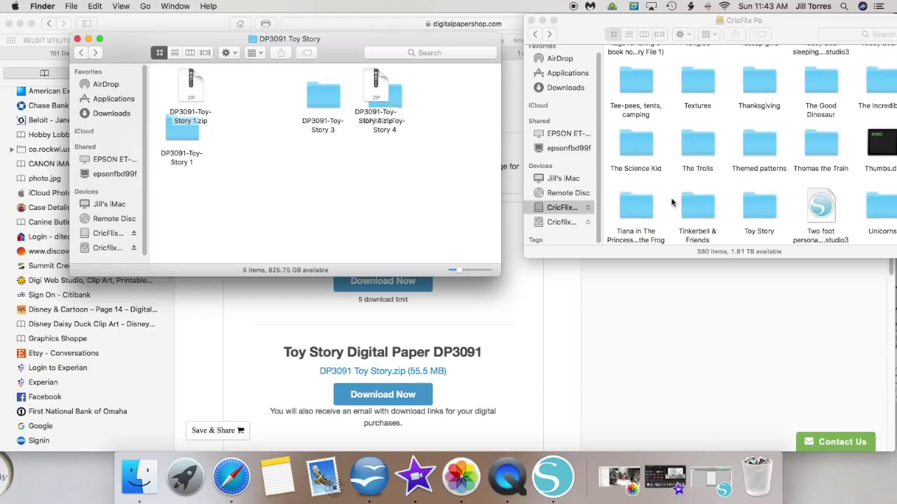
pyautogui.rightClick(312, 94)
pyautogui.click(331, 110)
# Step: Compare the images in DP3091-Toy-Story 4 with the contents of the Toy Story folder on CricFlix Pa
pyautogui.click(396, 103)
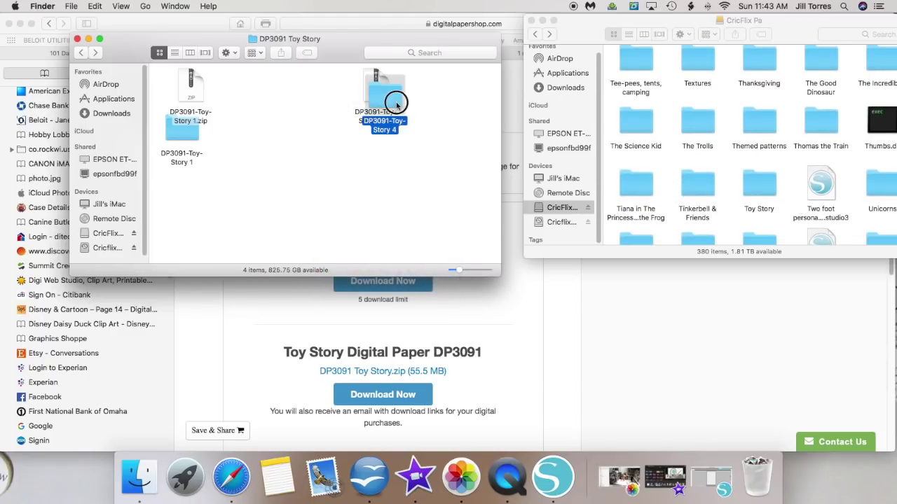
pyautogui.doubleClick(396, 103)
pyautogui.moveTo(149, 83); pyautogui.dragTo(764, 186)
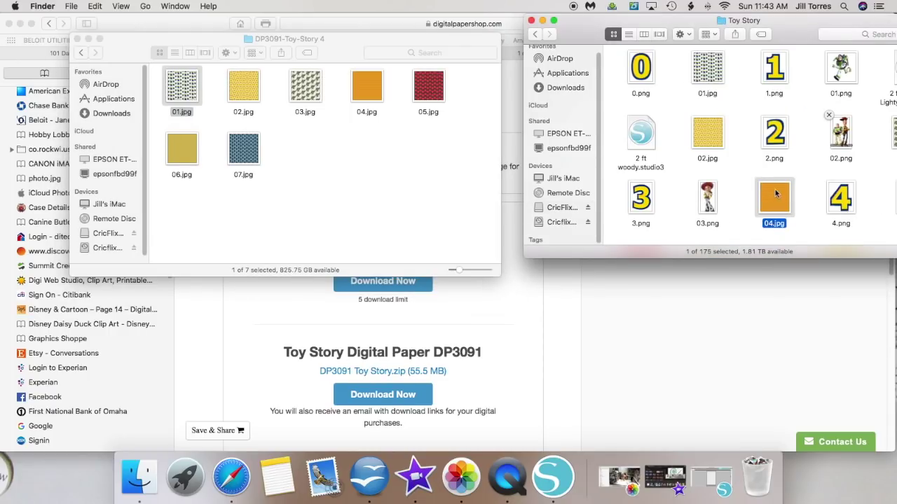
# Step: Return to the DP3091 Toy Story folder and move the DP3091-Toy-Story 4 folder to the trash
pyautogui.click(82, 54)
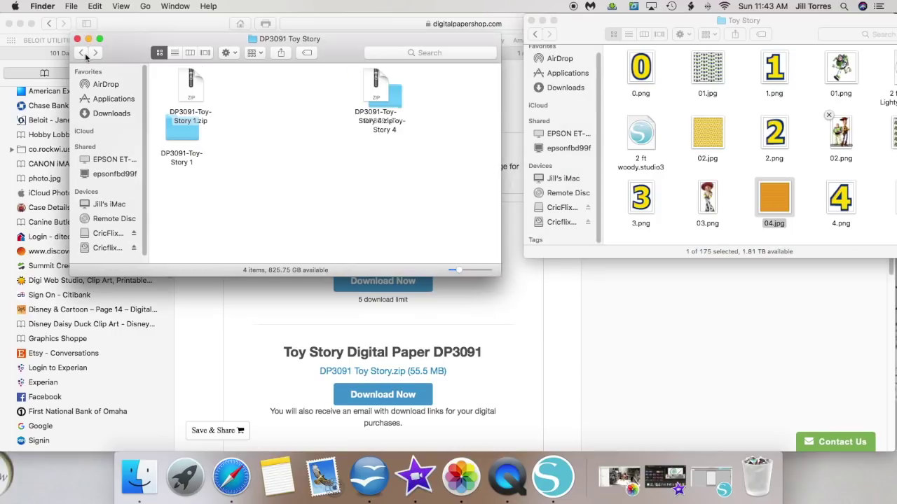
pyautogui.rightClick(390, 94)
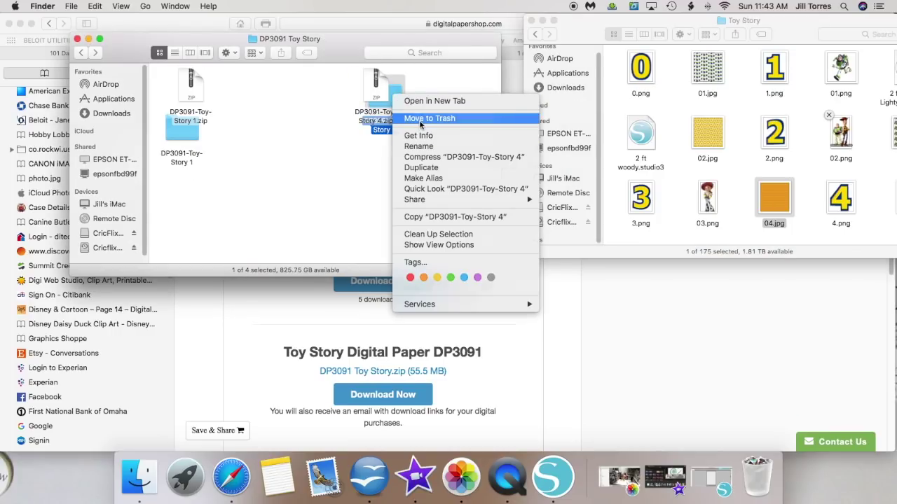
pyautogui.click(419, 114)
# Step: Check the images in the DP3091-Toy-Story 1 folder and move that folder to the trash
pyautogui.doubleClick(185, 154)
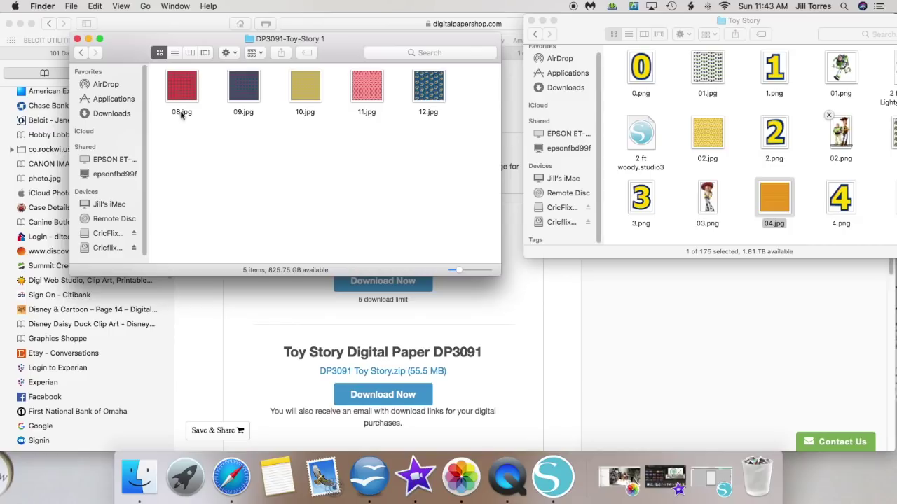
pyautogui.click(82, 52)
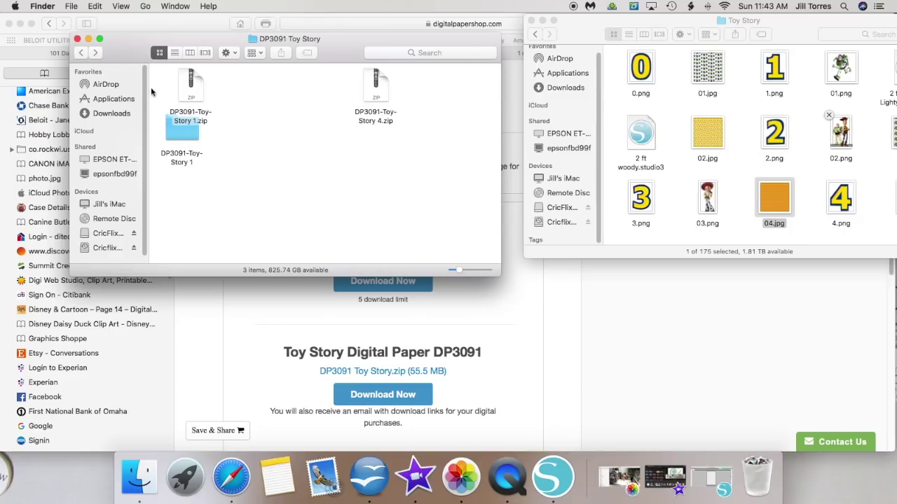
pyautogui.rightClick(194, 135)
pyautogui.click(211, 155)
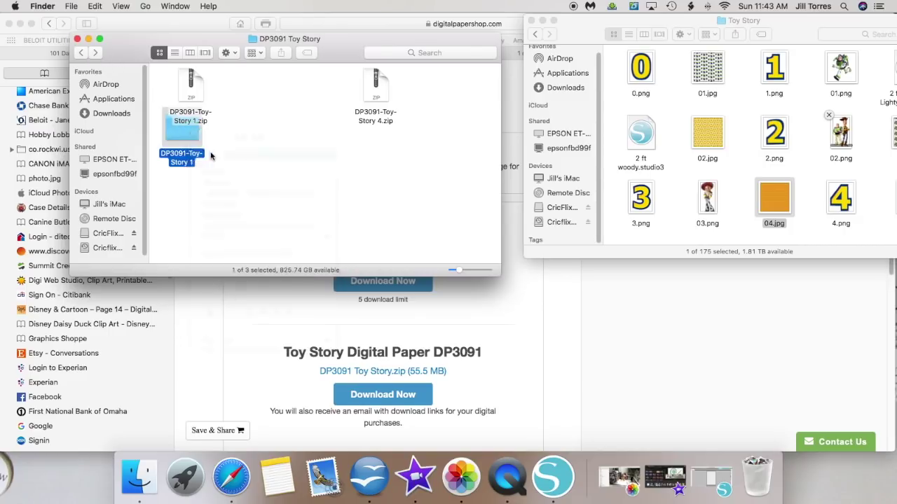
# Step: Extract DP3091-Toy-Story 4.zip again, view the images in the extracted folder and return to the parent folder
pyautogui.doubleClick(372, 91)
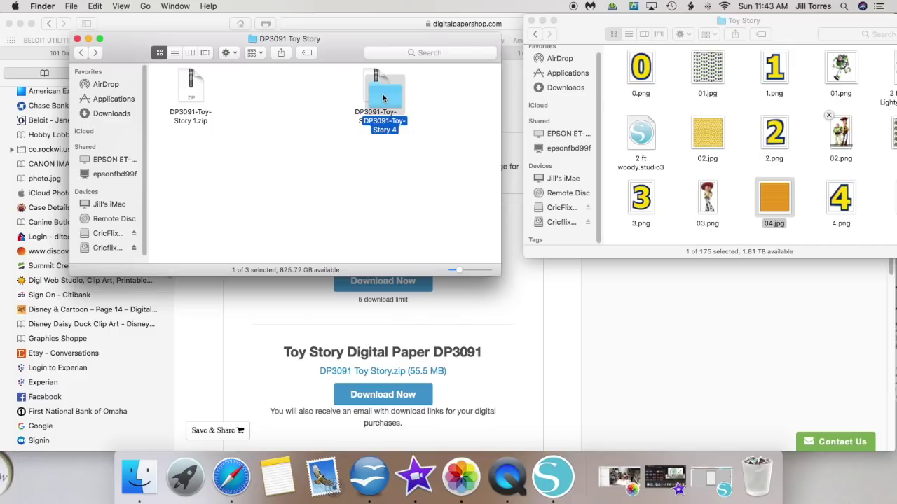
pyautogui.doubleClick(384, 100)
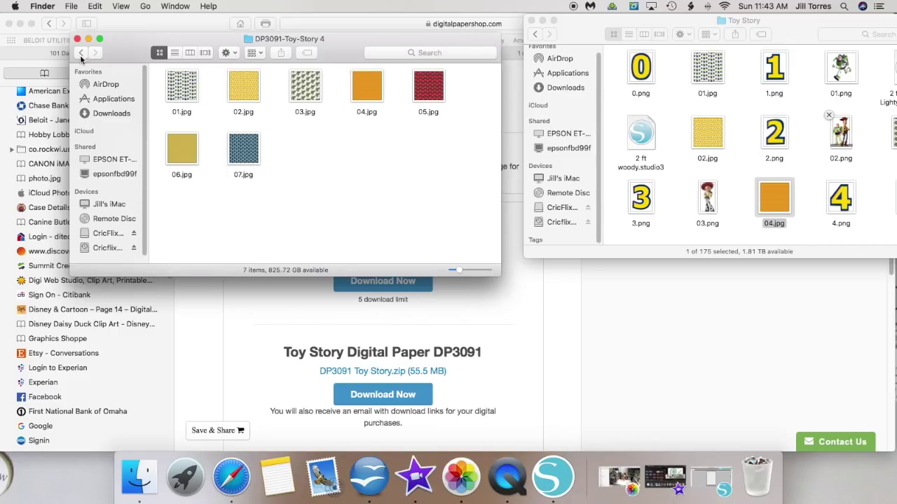
pyautogui.click(82, 53)
# Step: Move everything left in the DP3091 Toy Story folder to the trash and review the images in the drive's Toy Story folder
pyautogui.press('super+a')
pyautogui.rightClick(383, 92)
pyautogui.click(406, 145)
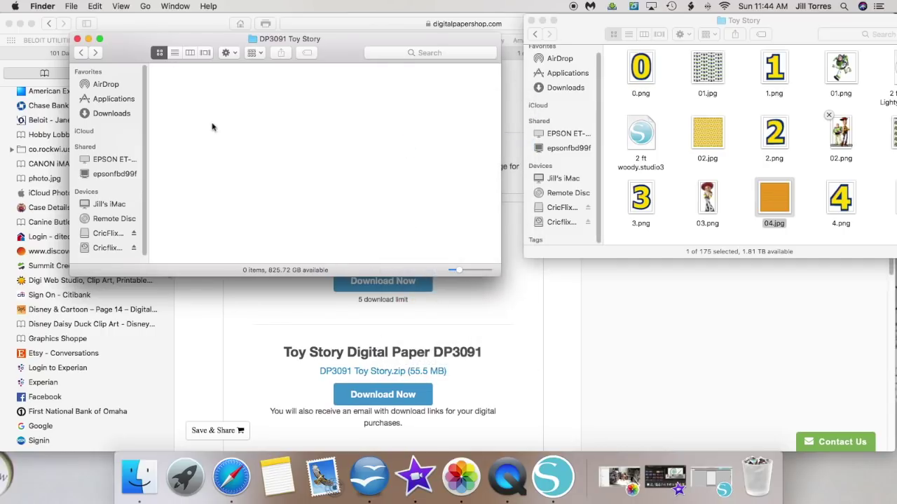
pyautogui.scroll(-5, 737, 144)
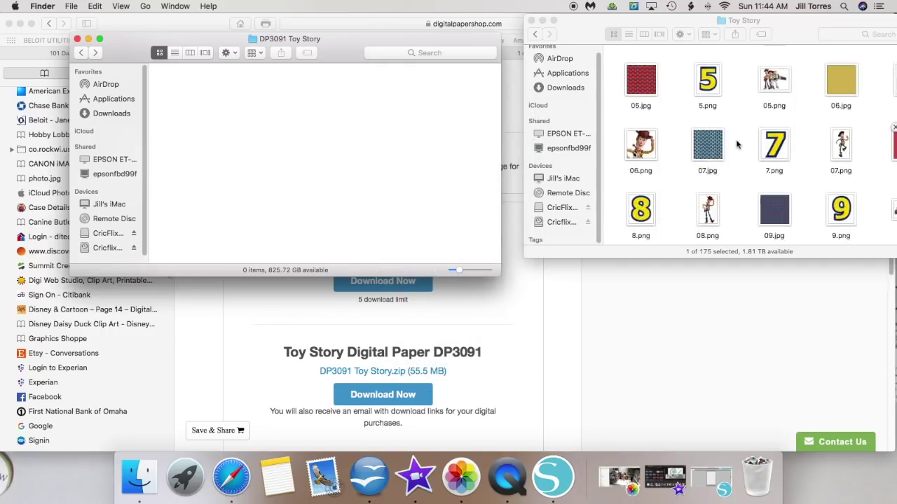
pyautogui.scroll(5, 708, 161)
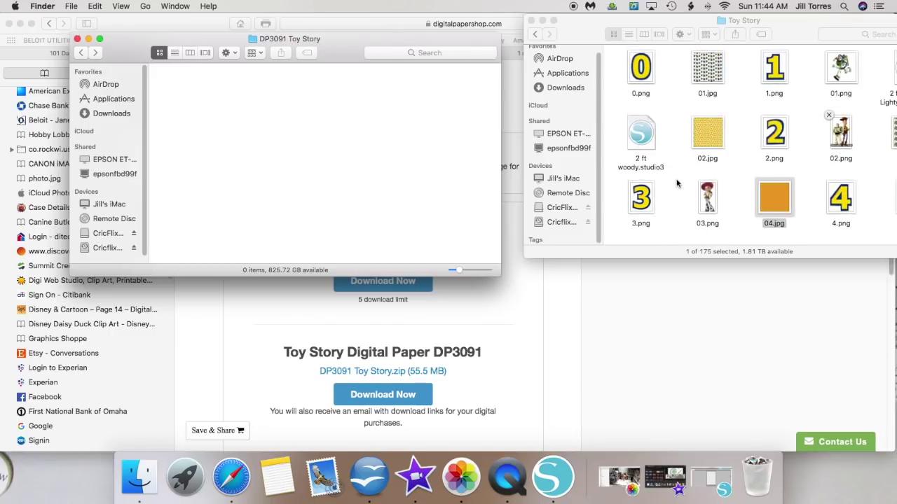
# Step: Review the remaining images in the drive's Toy Story folder and go to the CricFlix Pa drive's top level
pyautogui.scroll(-8, 676, 183)
pyautogui.scroll(-10, 676, 184)
pyautogui.scroll(5, 677, 184)
pyautogui.scroll(-6, 677, 183)
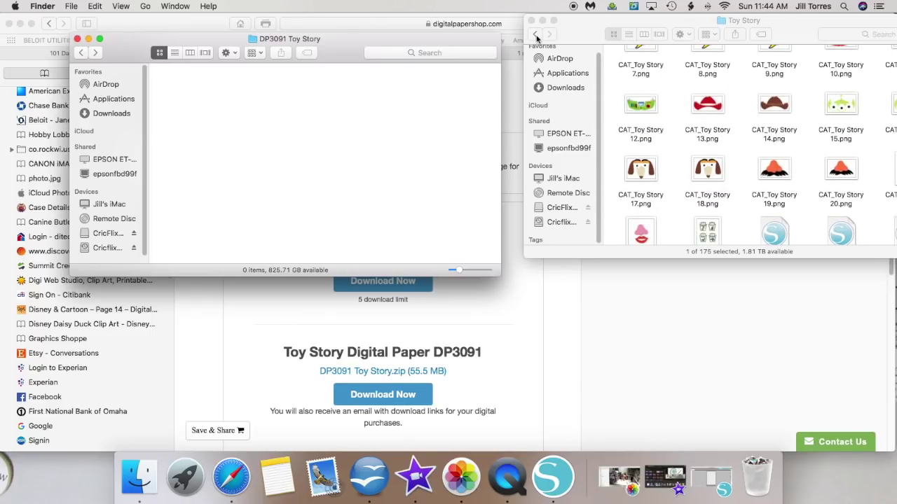
pyautogui.click(561, 207)
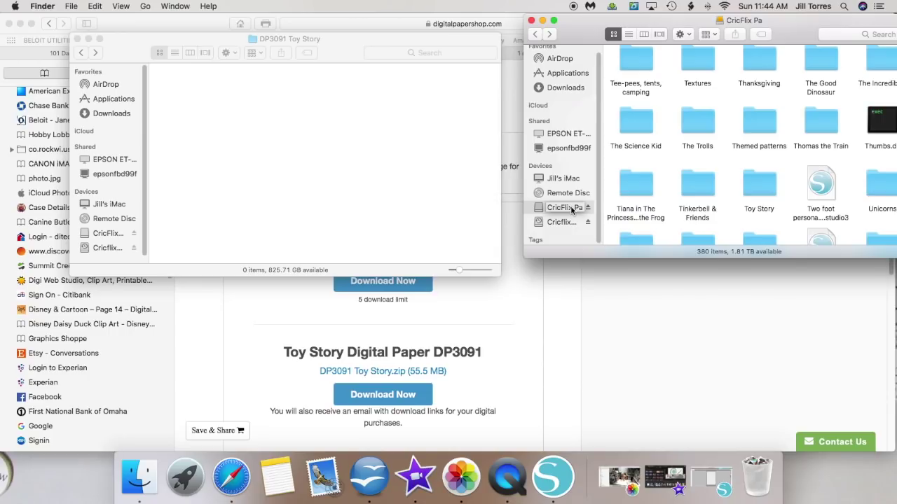
pyautogui.press('Return')
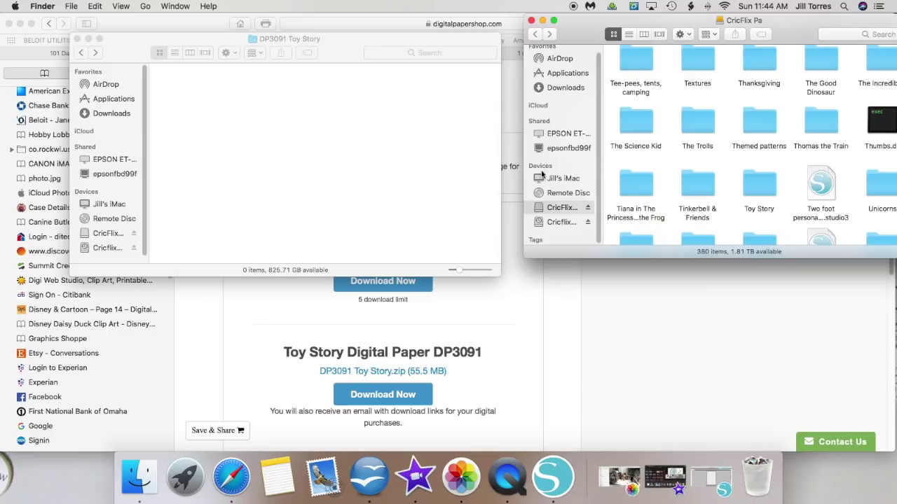
# Step: Return to the Downloads folder, open the DP4898B Zootopia folder and look through the CricFlix Pa drive's folders
pyautogui.click(82, 54)
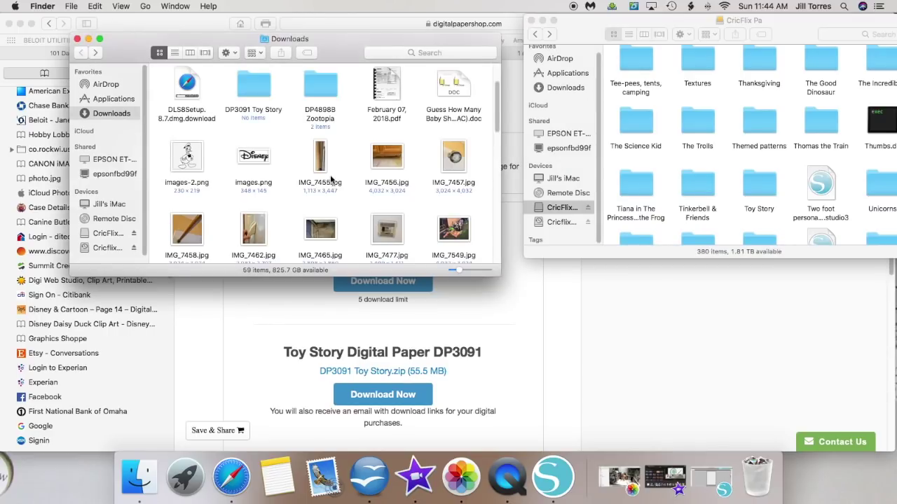
pyautogui.scroll(-3, 332, 180)
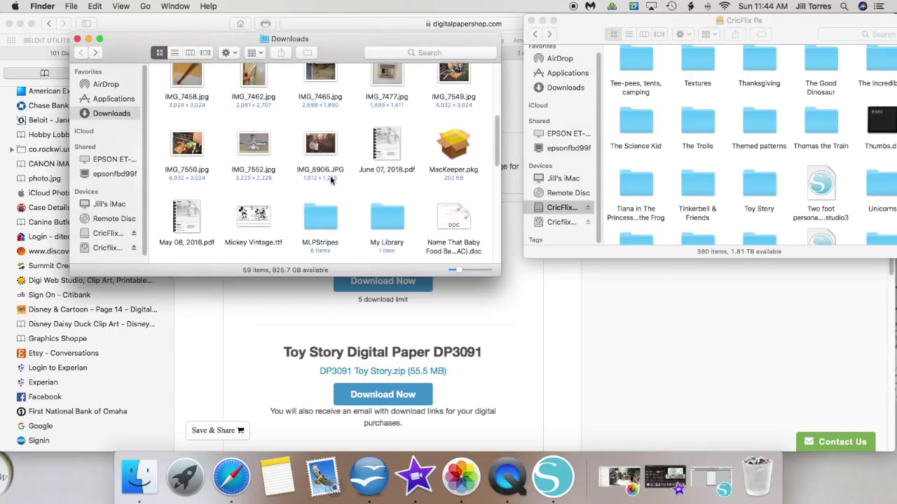
pyautogui.scroll(3, 332, 180)
pyautogui.doubleClick(319, 161)
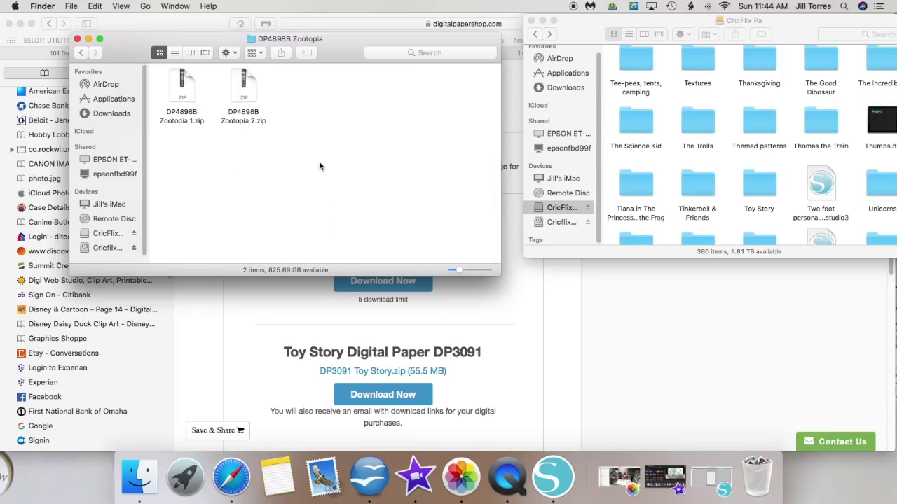
pyautogui.scroll(-3, 744, 208)
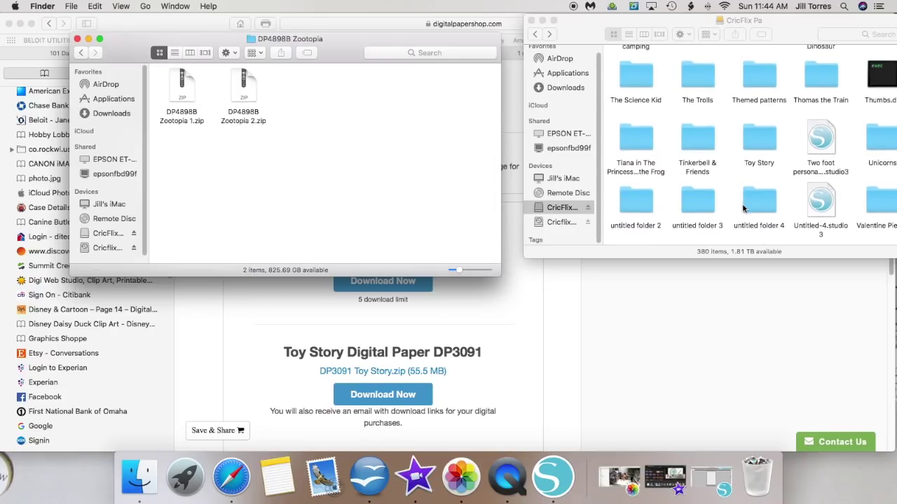
pyautogui.scroll(-2, 744, 208)
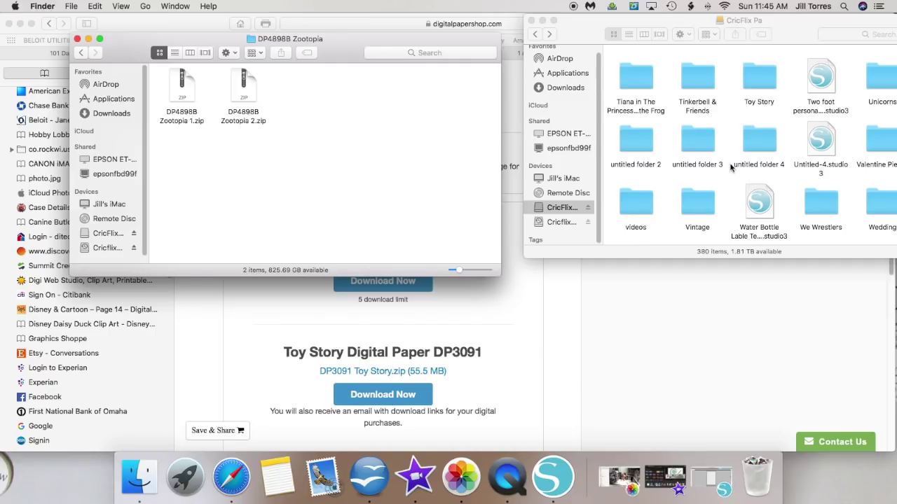
pyautogui.scroll(3, 732, 154)
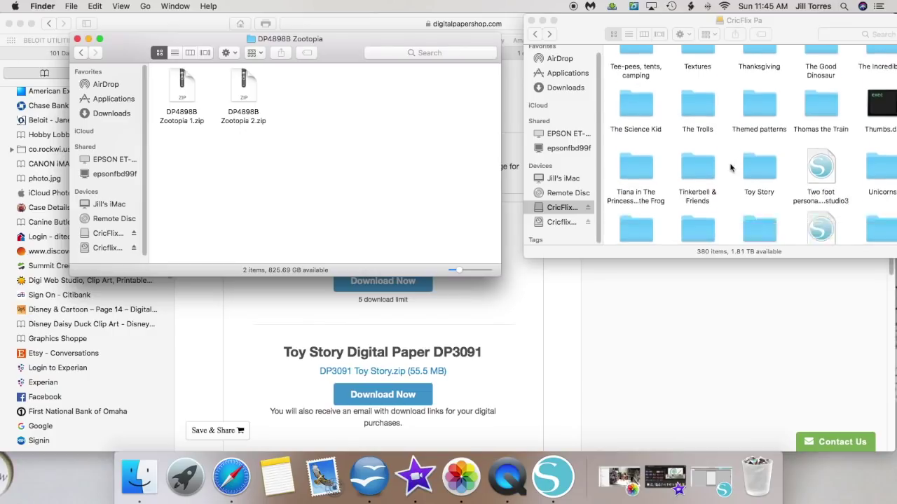
pyautogui.click(874, 126)
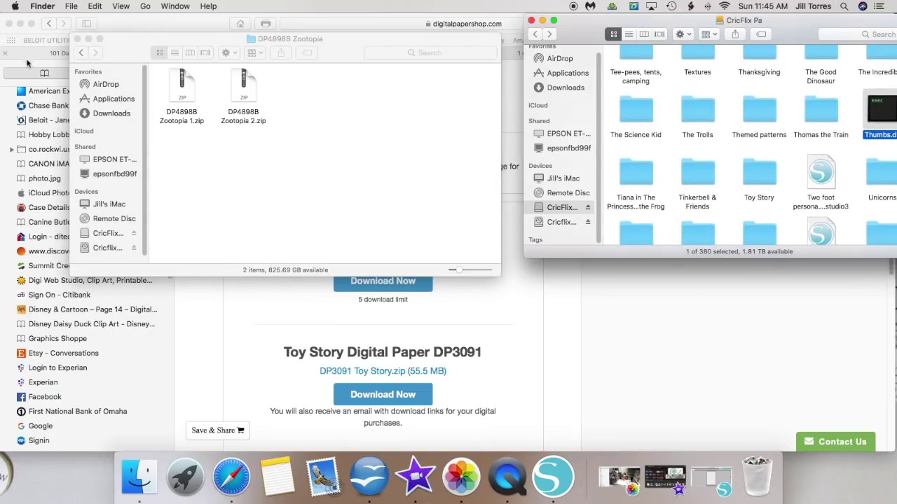
# Step: Extract DP4898B Zootopia 1.zip and DP4898B Zootopia 2.zip in the DP4898B Zootopia folder
pyautogui.click(180, 88)
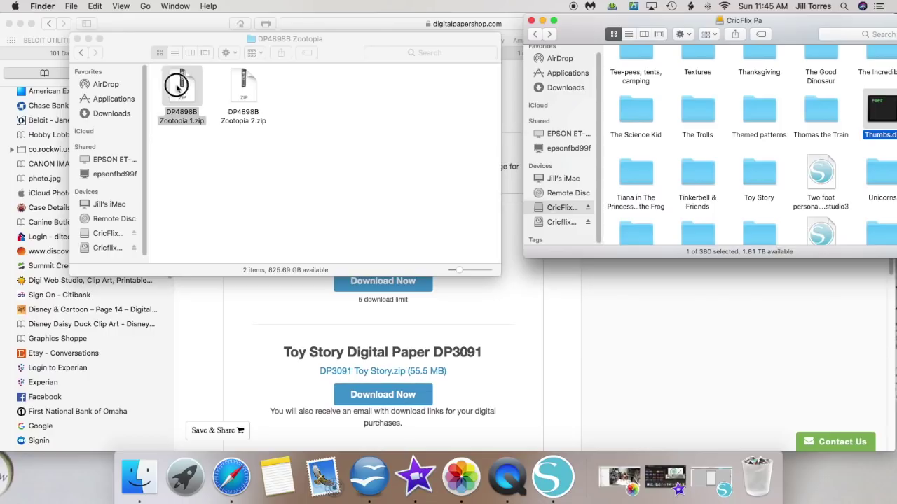
pyautogui.doubleClick(178, 88)
pyautogui.doubleClick(241, 95)
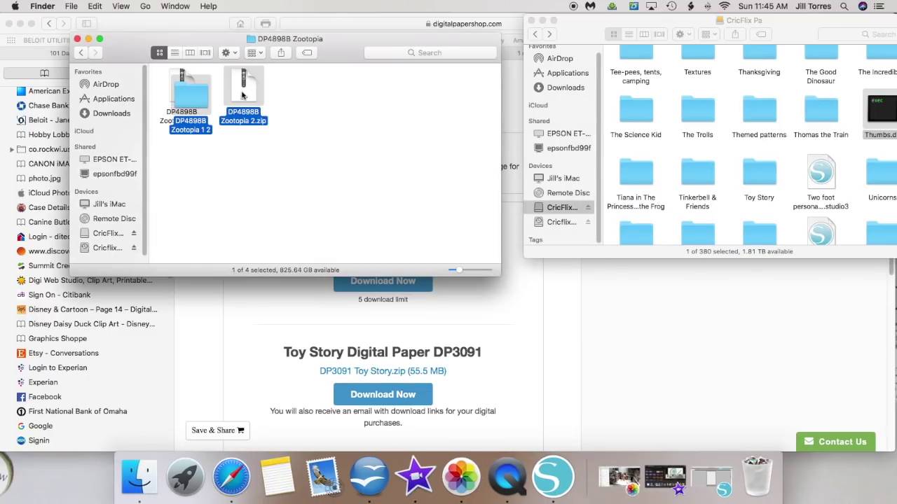
pyautogui.doubleClick(245, 96)
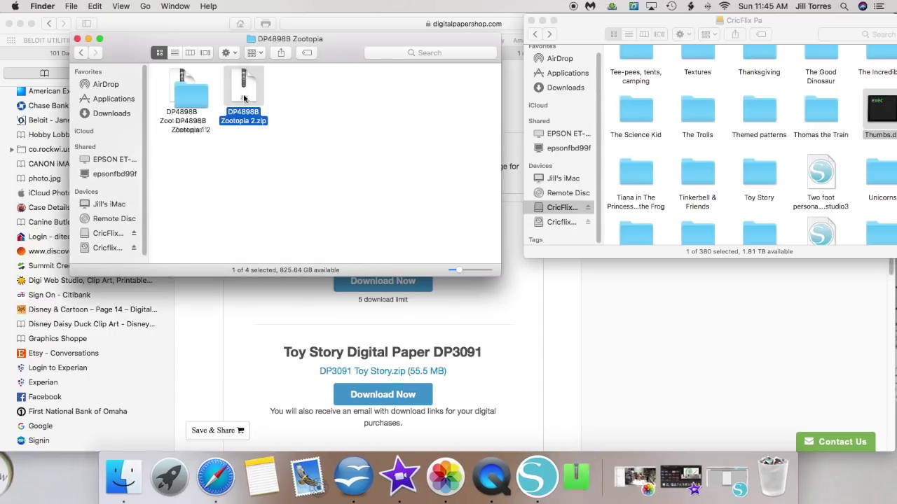
# Step: Copy 01.jpg to 09.jpg from the DP4898B Zootopia 1 2 folder into the drive's Zootopia folder and return to the parent folder
pyautogui.scroll(-4, 707, 144)
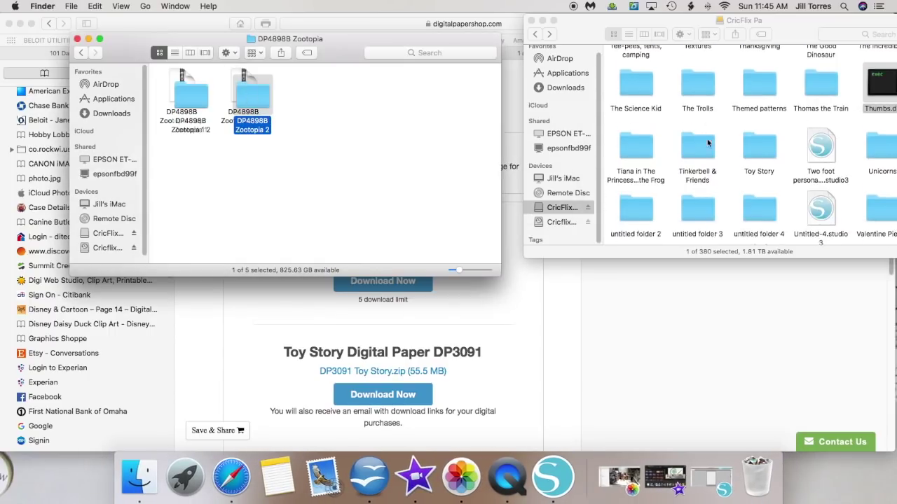
pyautogui.scroll(-6, 708, 143)
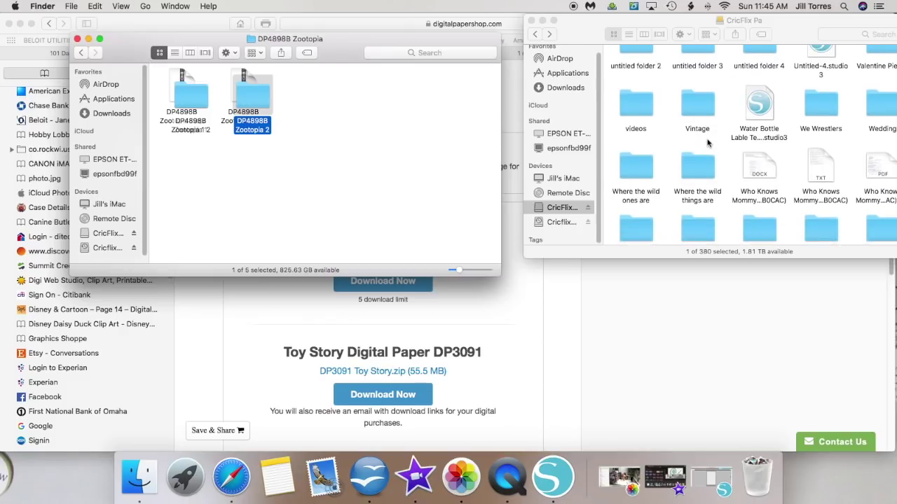
pyautogui.scroll(-2, 708, 144)
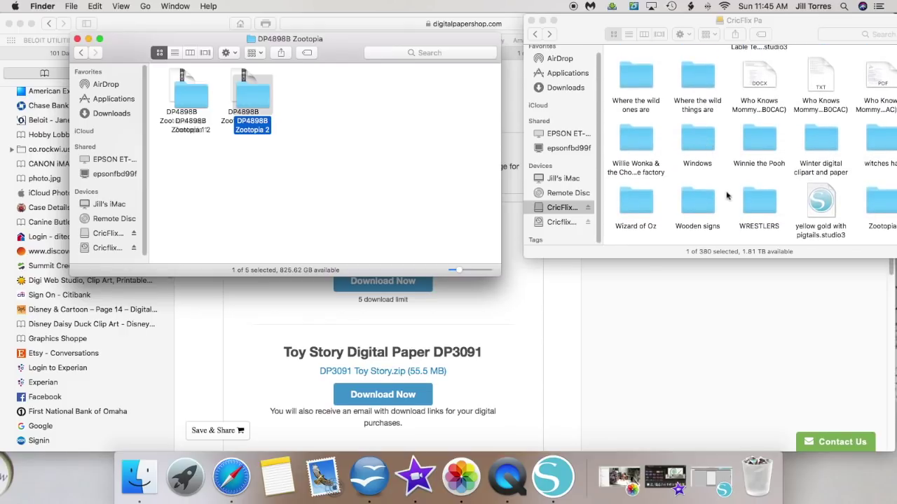
pyautogui.moveTo(587, 26); pyautogui.dragTo(552, 26)
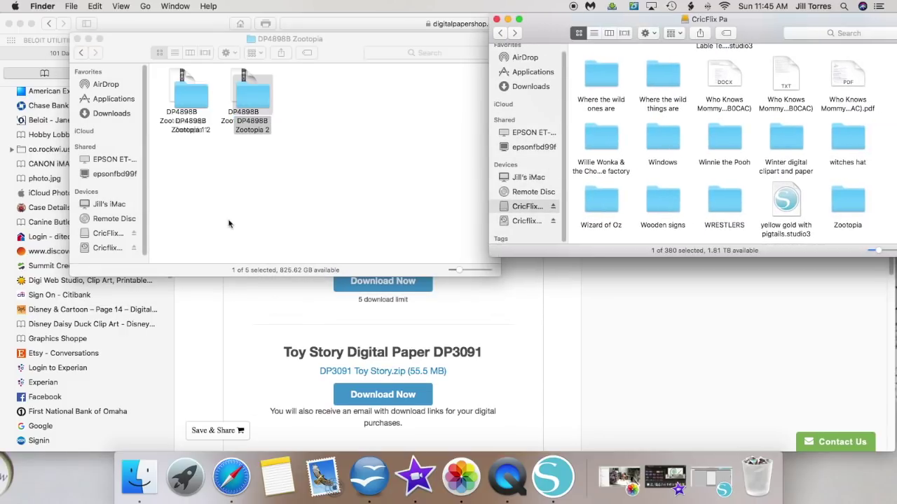
pyautogui.doubleClick(190, 105)
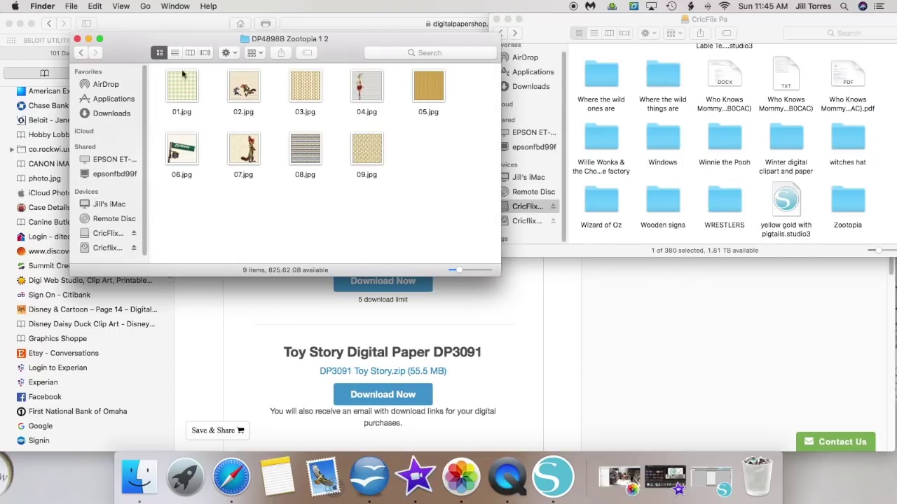
pyautogui.moveTo(157, 66); pyautogui.dragTo(430, 186)
pyautogui.moveTo(431, 97); pyautogui.dragTo(846, 209)
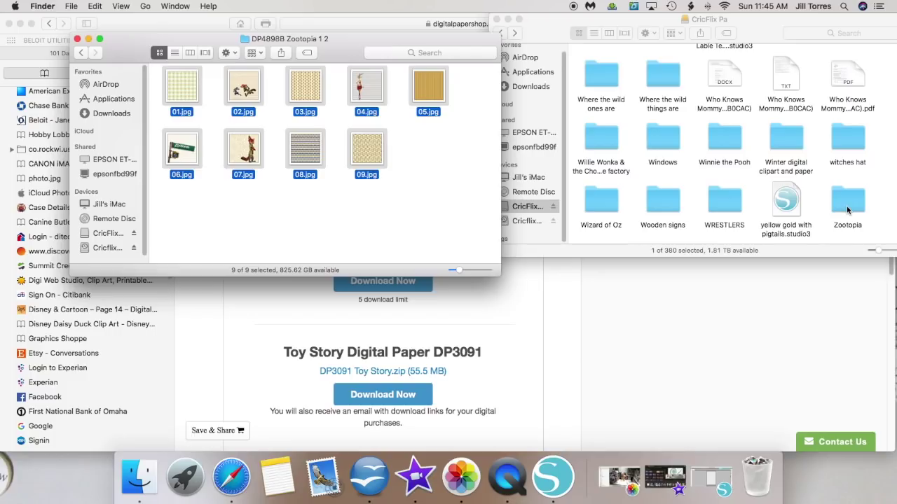
pyautogui.click(81, 53)
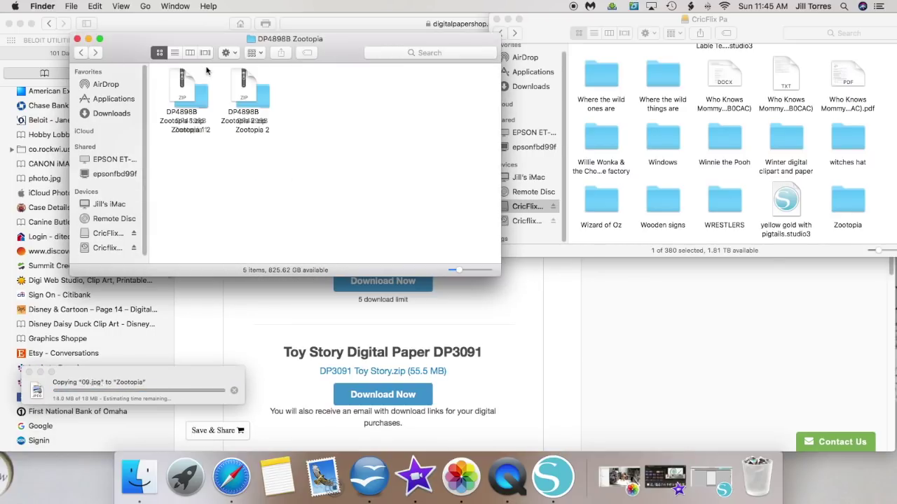
# Step: Copy 10.jpg, 11.jpg and 12.jpg from the DP4898B Zootopia 2 folder into the drive's Zootopia folder and return to the parent folder
pyautogui.doubleClick(267, 105)
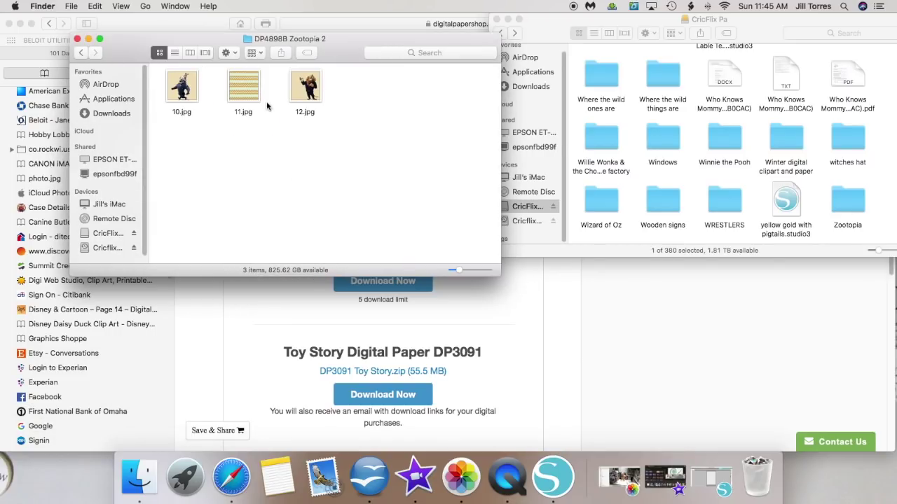
pyautogui.press('super+a')
pyautogui.moveTo(313, 95); pyautogui.dragTo(844, 204)
pyautogui.click(80, 52)
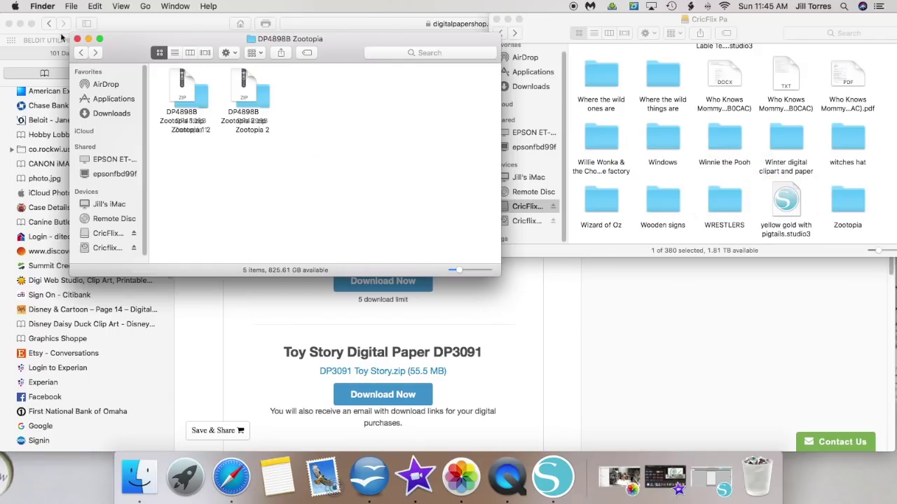
# Step: Move both Zootopia zip files and all the extracted Zootopia folders to the trash and close the DP4898B Zootopia window
pyautogui.rightClick(258, 91)
pyautogui.click(300, 120)
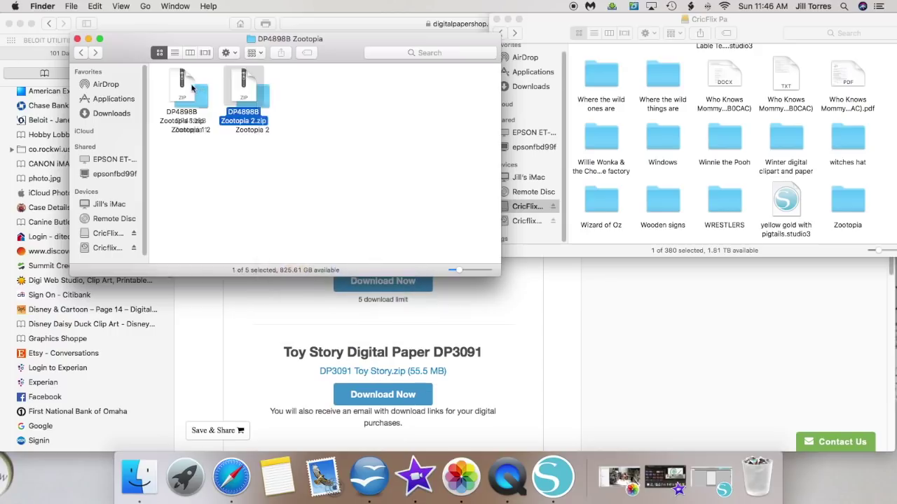
pyautogui.rightClick(192, 98)
pyautogui.click(230, 130)
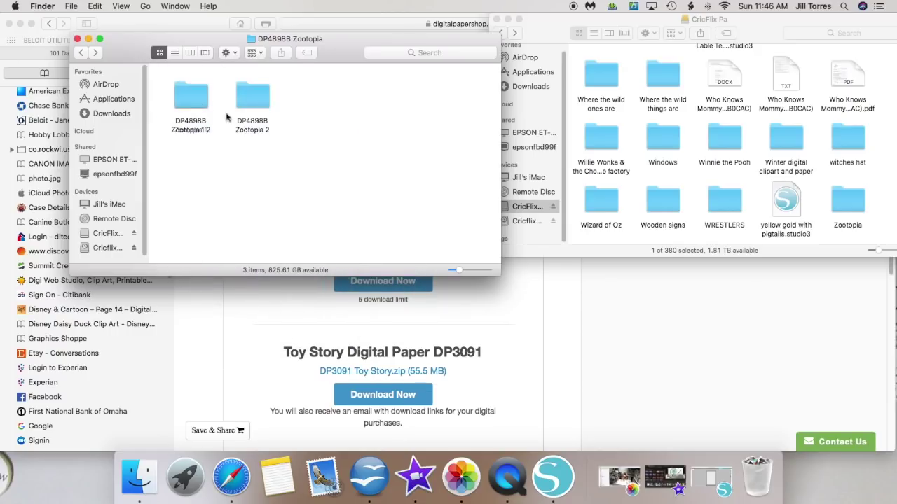
pyautogui.press('super+a')
pyautogui.rightClick(240, 104)
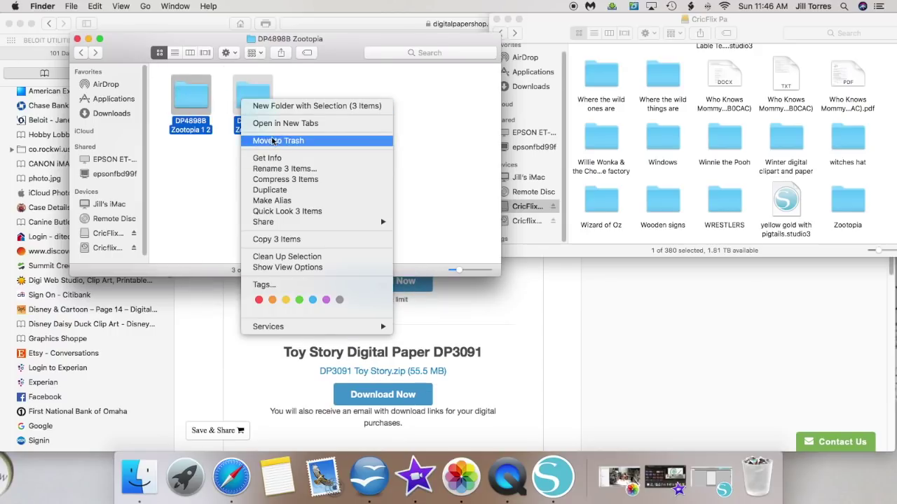
pyautogui.click(273, 141)
pyautogui.click(77, 39)
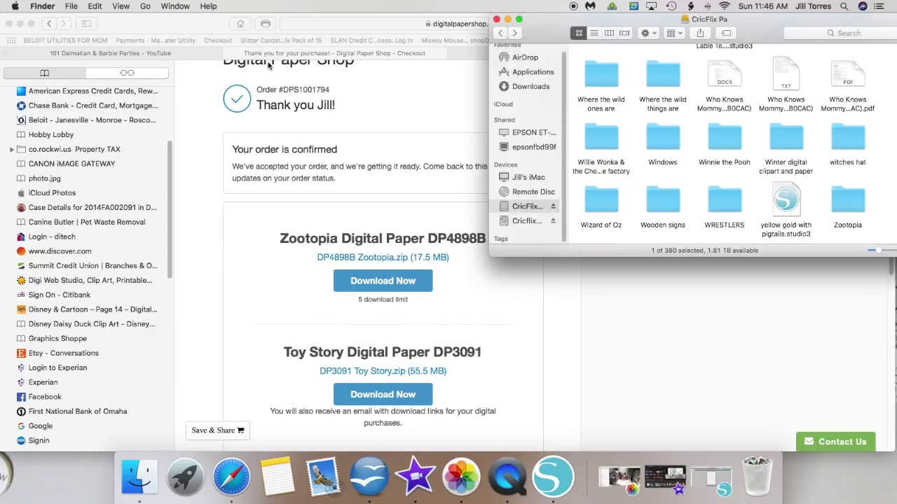
# Step: Move the drive window clear of the screen edge and look through the images in its Toy Story folder
pyautogui.moveTo(533, 35); pyautogui.dragTo(292, 66)
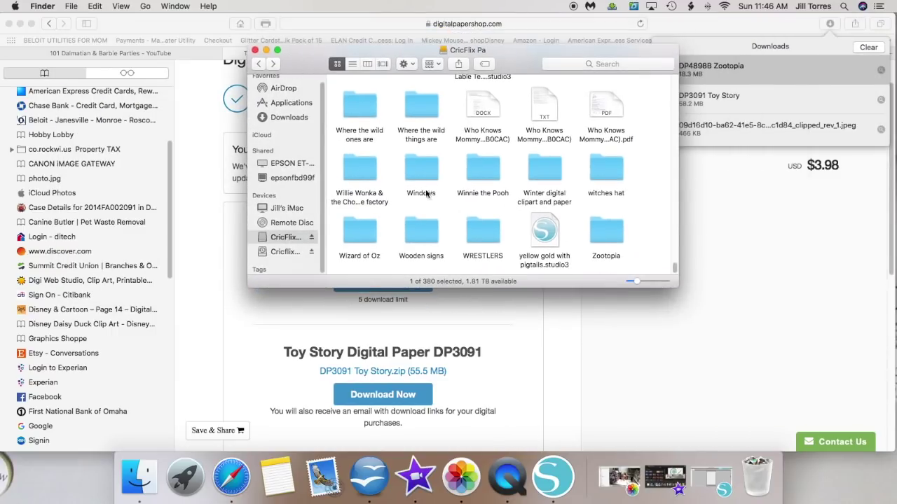
pyautogui.scroll(10, 429, 178)
pyautogui.scroll(-3, 429, 177)
pyautogui.scroll(-3, 430, 177)
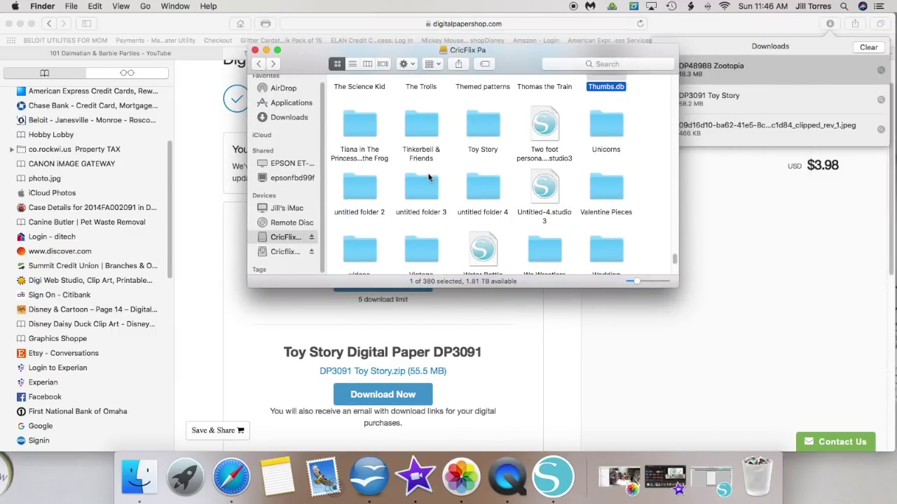
pyautogui.doubleClick(474, 126)
pyautogui.scroll(5, 441, 165)
pyautogui.scroll(-8, 437, 164)
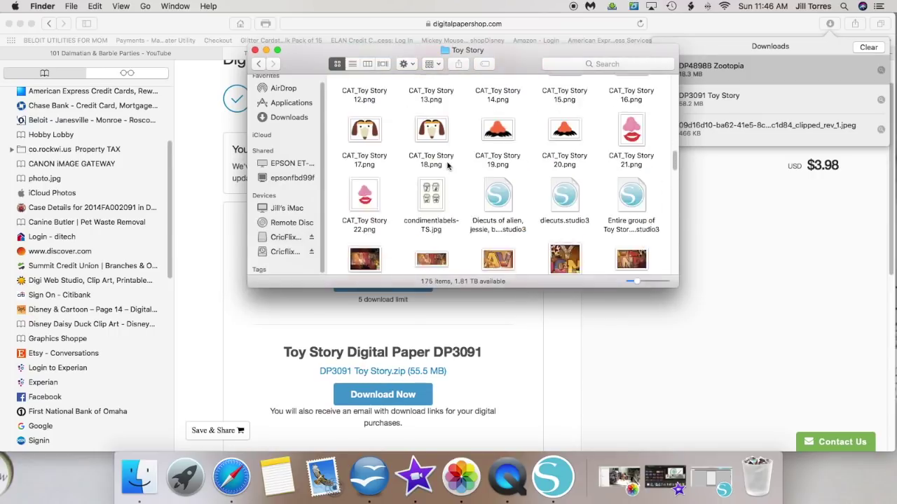
pyautogui.scroll(2, 437, 164)
# Step: Switch to Silhouette Studio, close the Recovered Documents panel and move the window slightly upward
pyautogui.click(569, 479)
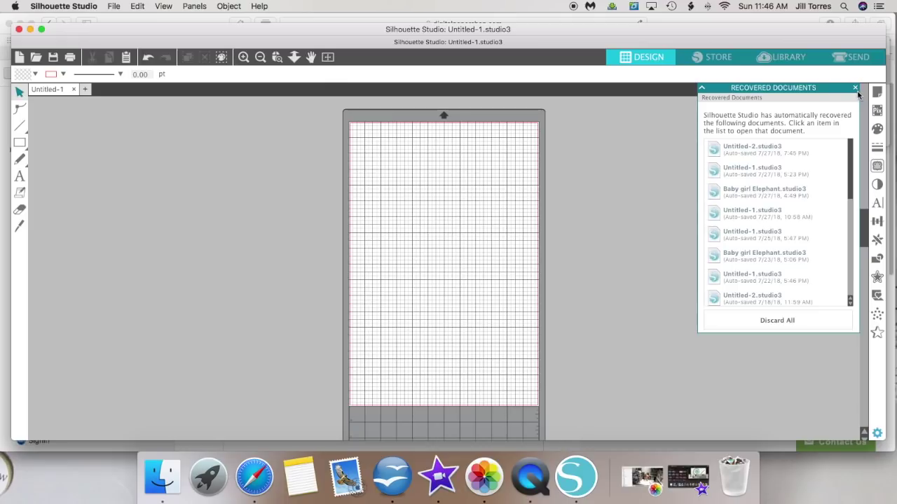
pyautogui.click(854, 88)
pyautogui.moveTo(641, 33); pyautogui.dragTo(638, 23)
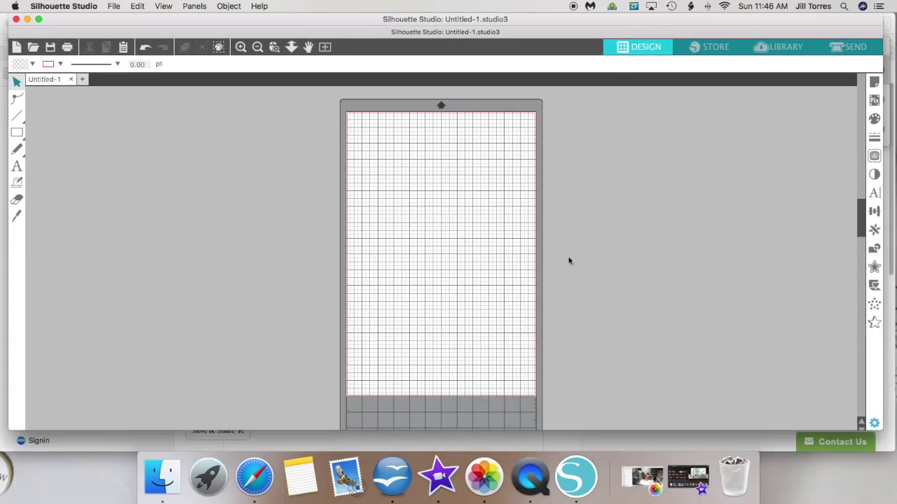
# Step: Quit QuickTime Player and enter a name beginning with "Part one downloa" for the screen recording to keep
pyautogui.click(539, 489)
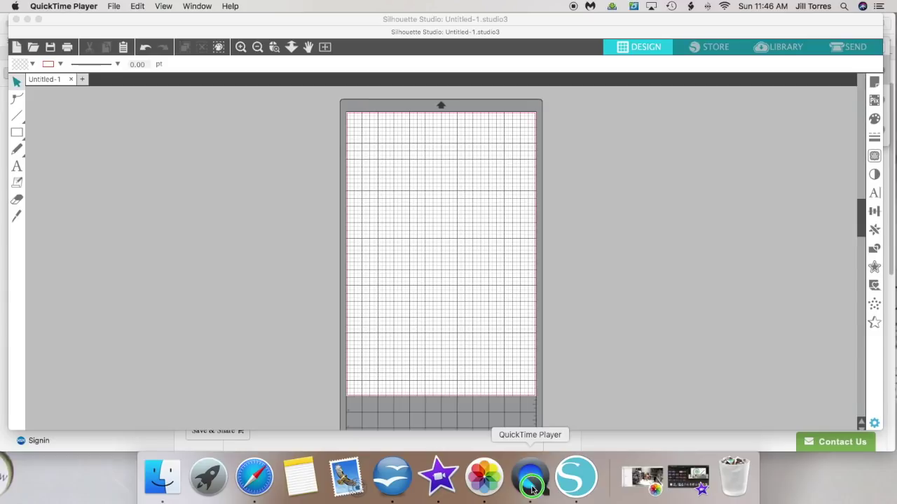
pyautogui.rightClick(535, 471)
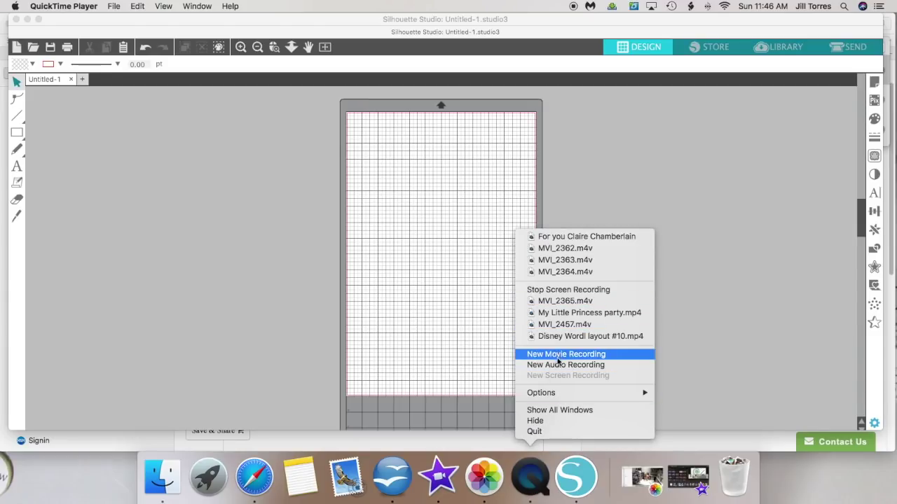
pyautogui.click(535, 430)
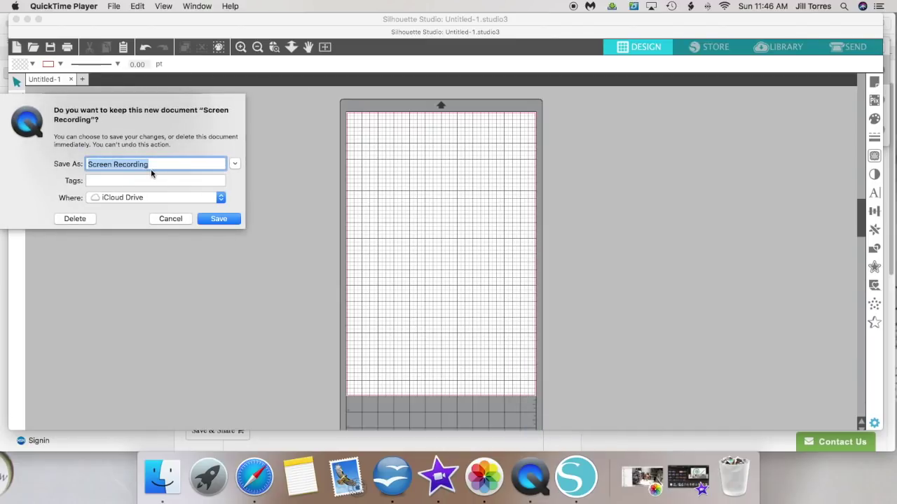
pyautogui.write('Part one downloa')
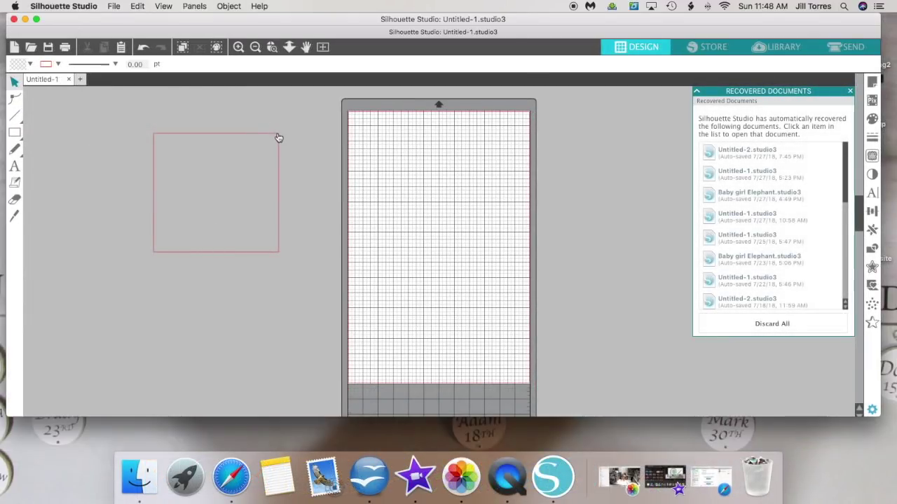
# Step: Move the drawn rectangle slightly up and right, and close the Recovered Documents panel
pyautogui.moveTo(278, 136); pyautogui.dragTo(285, 126)
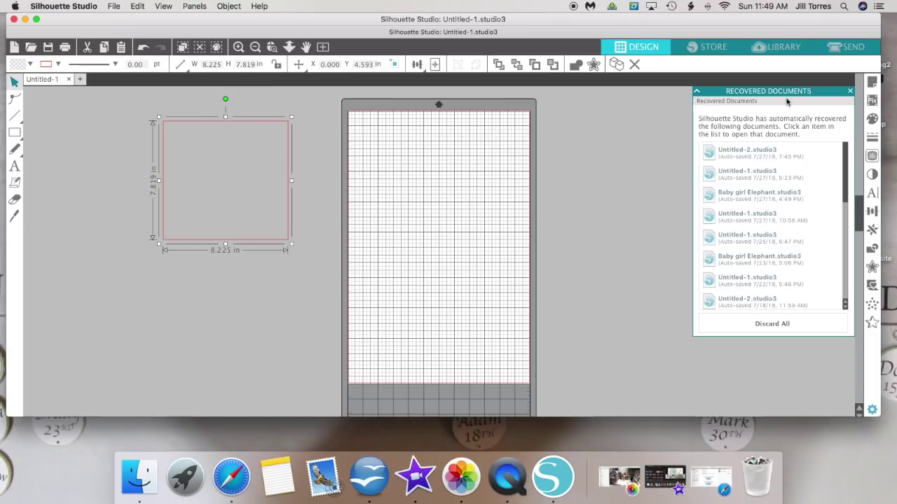
pyautogui.click(850, 91)
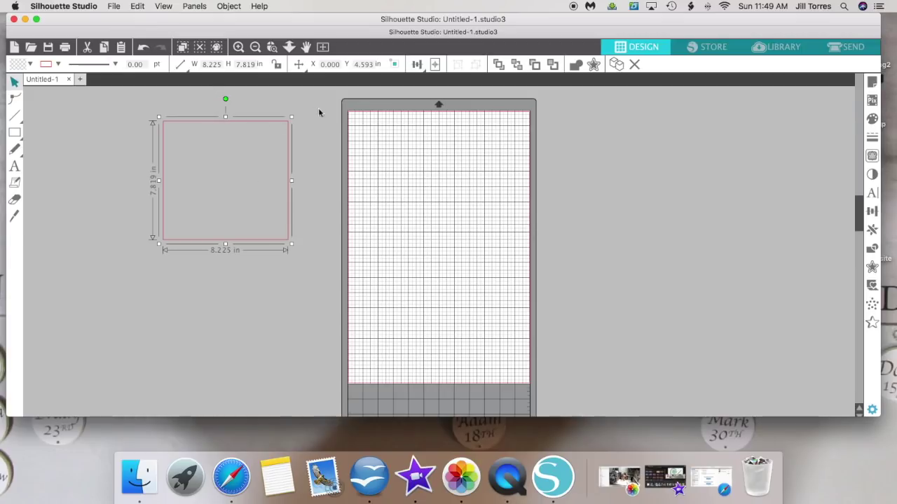
pyautogui.scroll(-1, 281, 108)
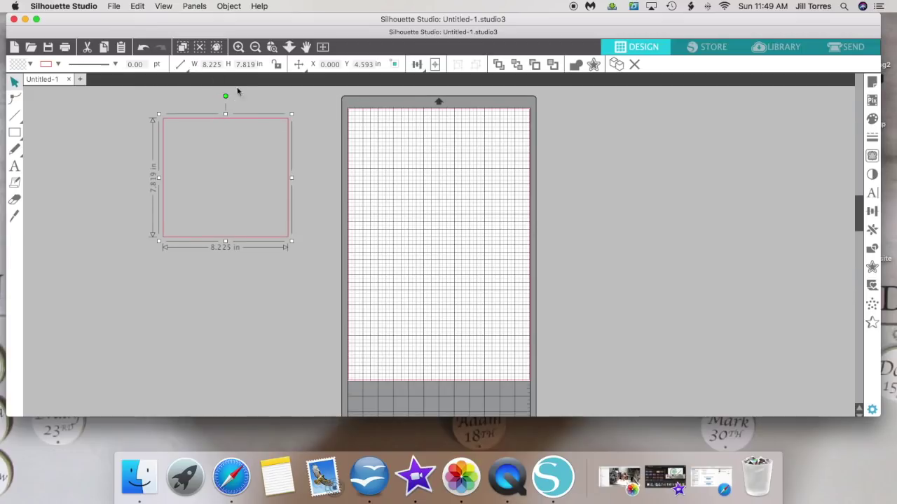
# Step: Resize the rectangle beside the mat to a 12 in wide by 12 in high square
pyautogui.click(14, 133)
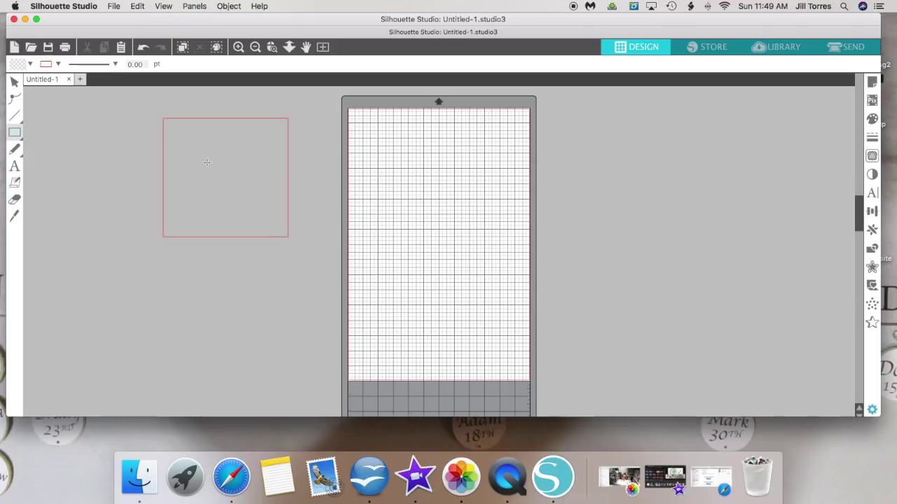
pyautogui.click(14, 133)
pyautogui.click(14, 81)
pyautogui.click(220, 119)
pyautogui.click(201, 66)
pyautogui.write('12')
pyautogui.press('Tab')
pyautogui.write('123')
pyautogui.press('Return')
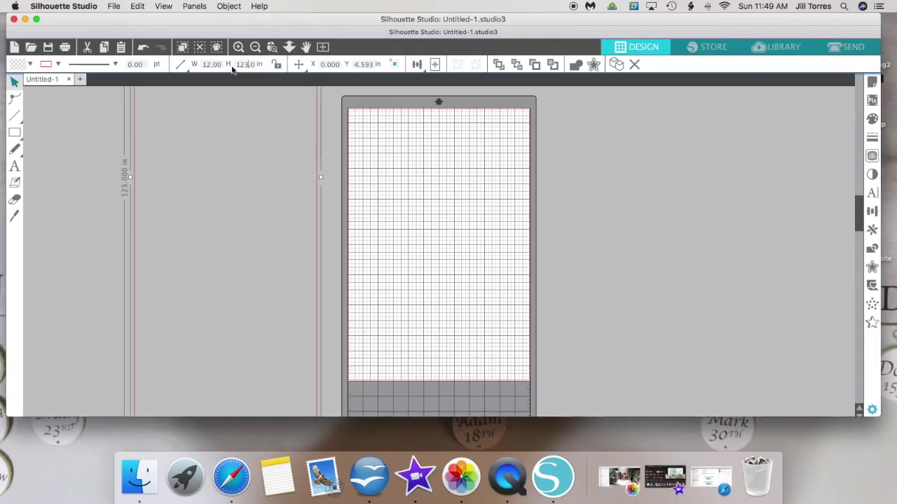
pyautogui.press('Return')
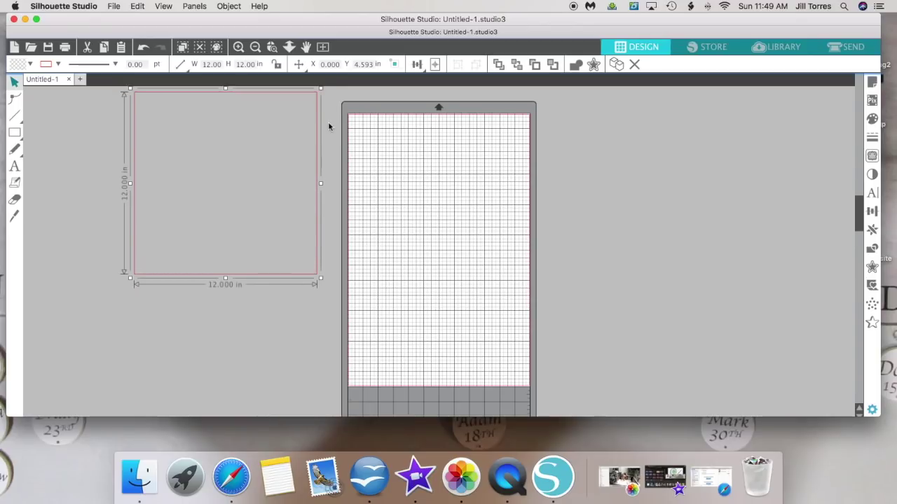
# Step: Duplicate the 12 in square twice to have three squares
pyautogui.rightClick(211, 133)
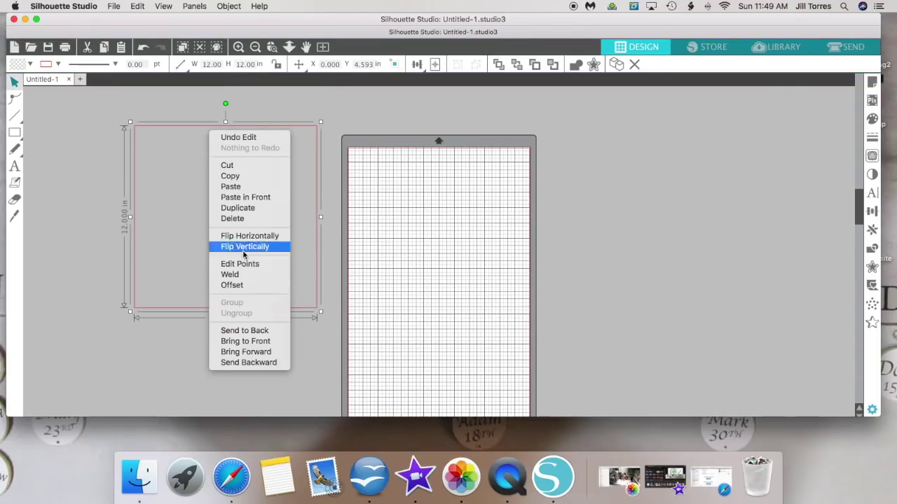
pyautogui.click(240, 208)
pyautogui.rightClick(242, 208)
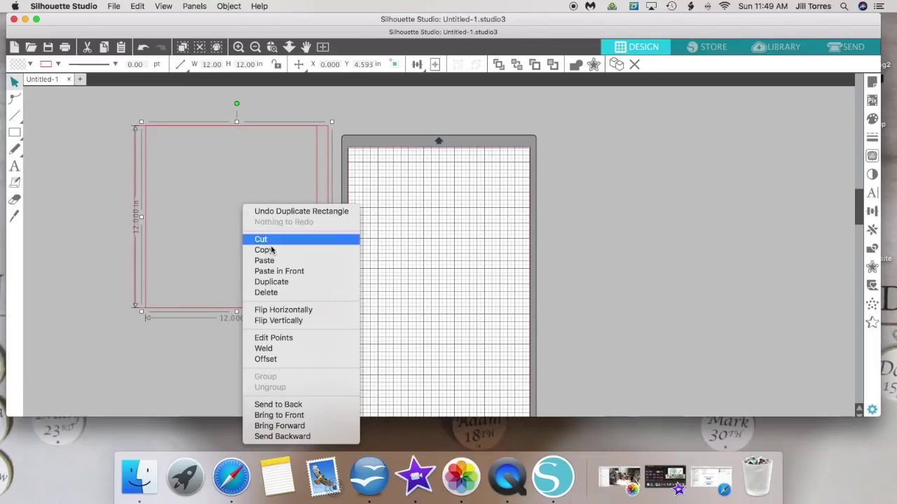
pyautogui.click(274, 282)
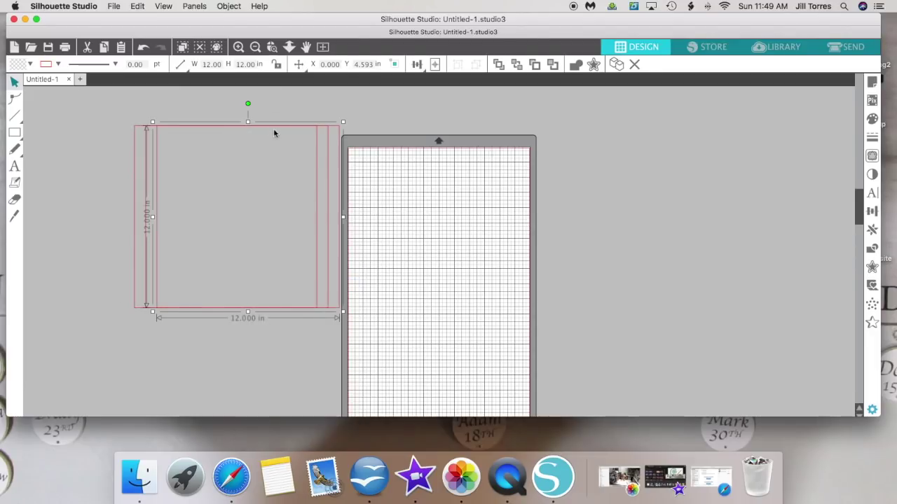
# Step: Separate the three overlapping squares, leaving one on each side of the mat and one over its right edge
pyautogui.moveTo(274, 120); pyautogui.dragTo(549, 131)
pyautogui.moveTo(342, 131); pyautogui.dragTo(657, 131)
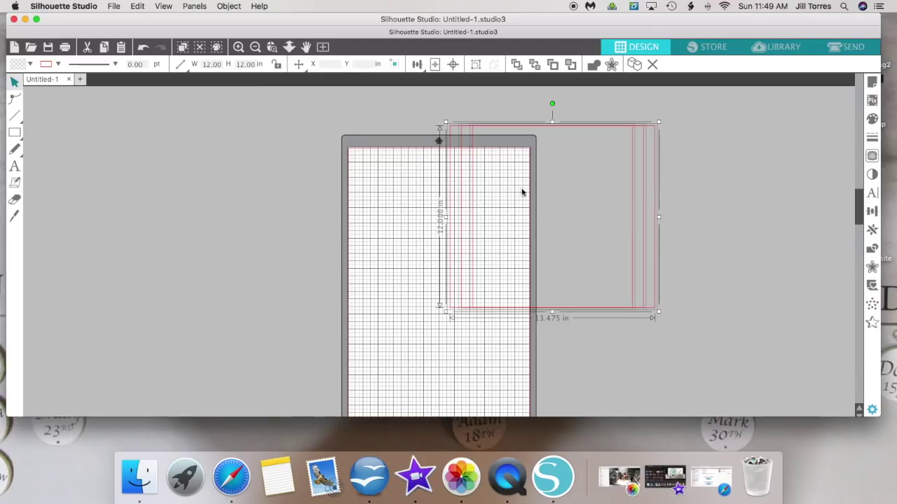
pyautogui.click(353, 143)
pyautogui.click(381, 144)
pyautogui.press('super+z')
pyautogui.moveTo(463, 154); pyautogui.dragTo(694, 171)
pyautogui.hscroll(2, 638, 227)
pyautogui.hscroll(2, 638, 227)
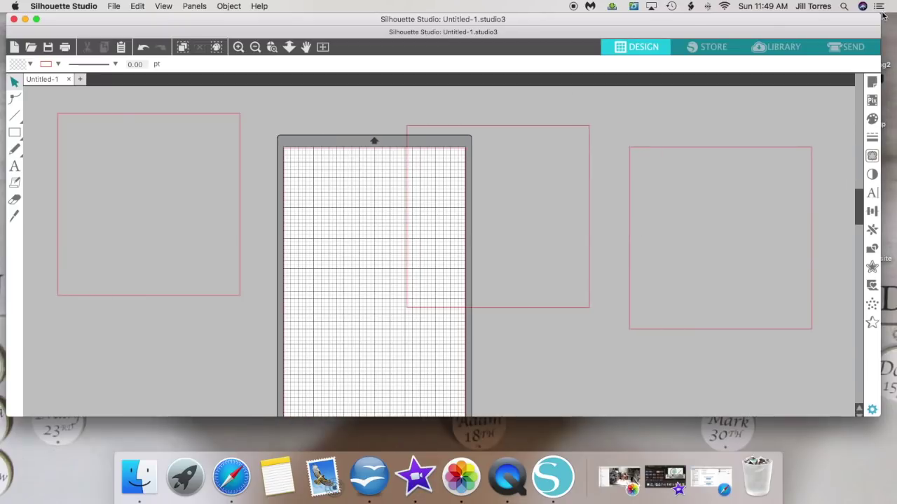
# Step: Shift the design window left to uncover the desktop and move the square left of the mat beyond the other two on the right
pyautogui.click(255, 46)
pyautogui.moveTo(319, 24); pyautogui.dragTo(185, 6)
pyautogui.moveTo(100, 166); pyautogui.dragTo(605, 141)
# Step: Open the Toy Story folder on the CricFlix Pa drive
pyautogui.click(857, 158)
pyautogui.doubleClick(857, 158)
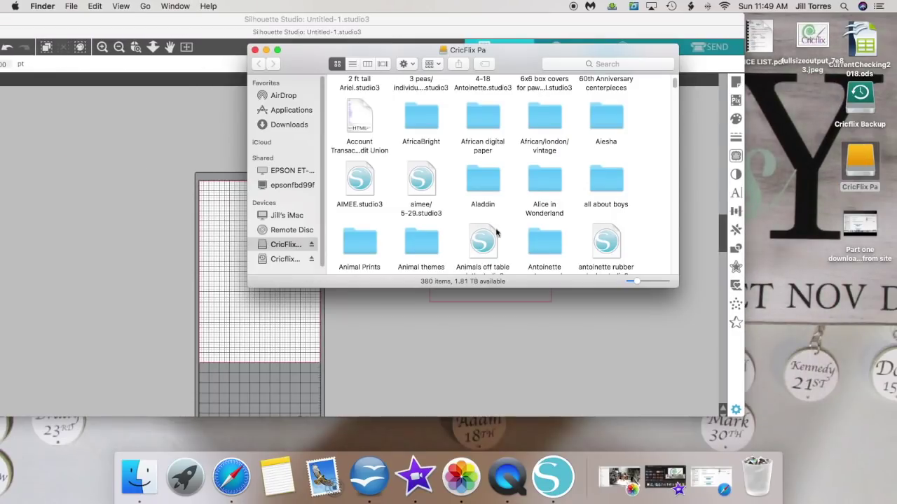
pyautogui.scroll(-20, 496, 233)
pyautogui.scroll(-20, 530, 181)
pyautogui.click(530, 181)
pyautogui.scroll(10, 530, 181)
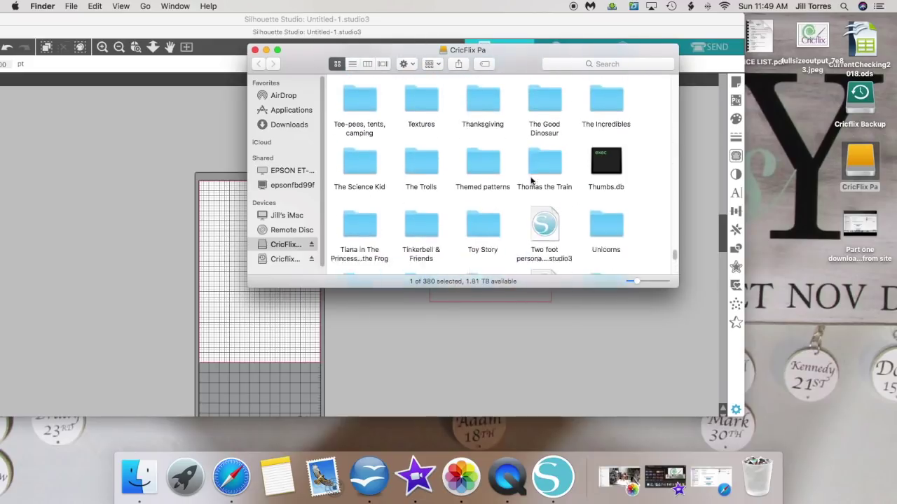
pyautogui.scroll(2, 530, 181)
pyautogui.scroll(-3, 504, 189)
pyautogui.click(479, 194)
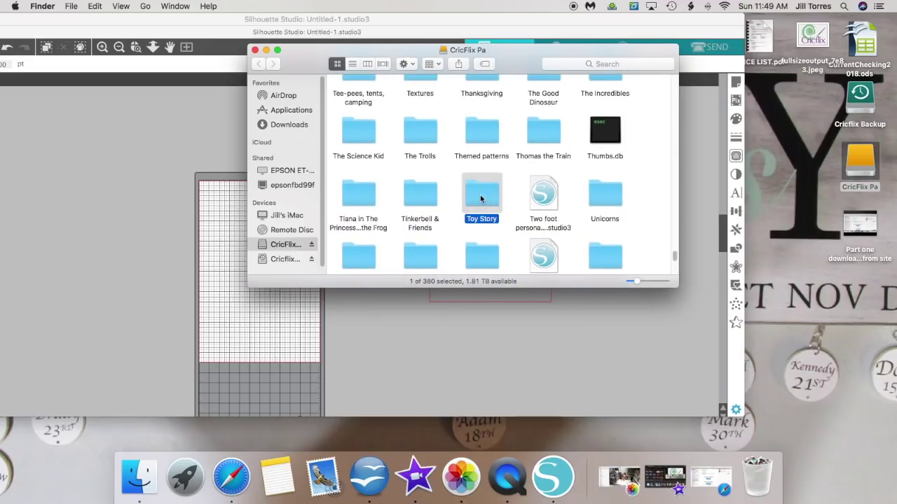
pyautogui.doubleClick(480, 195)
# Step: Place CAT_Toy Story 1.png in the empty workspace left of the mat and select the square overlapping the mat
pyautogui.moveTo(322, 50); pyautogui.dragTo(588, 36)
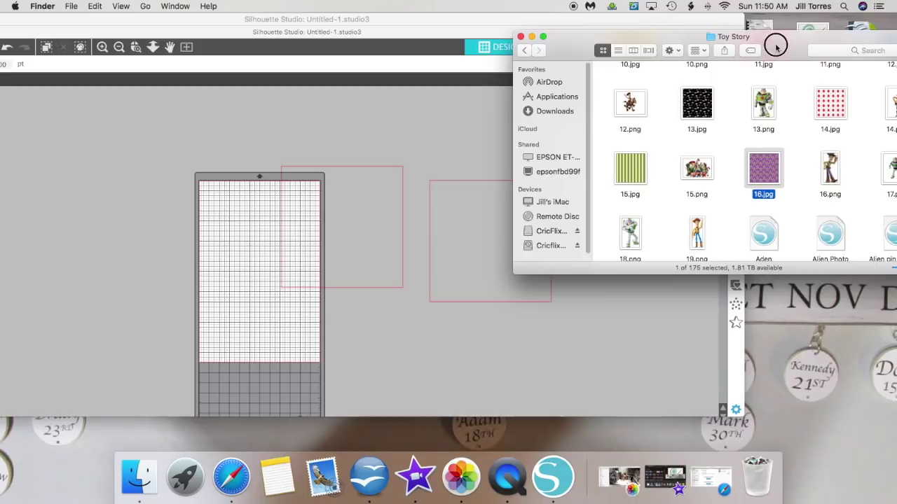
pyautogui.moveTo(775, 40); pyautogui.dragTo(589, 22)
pyautogui.scroll(-10, 679, 170)
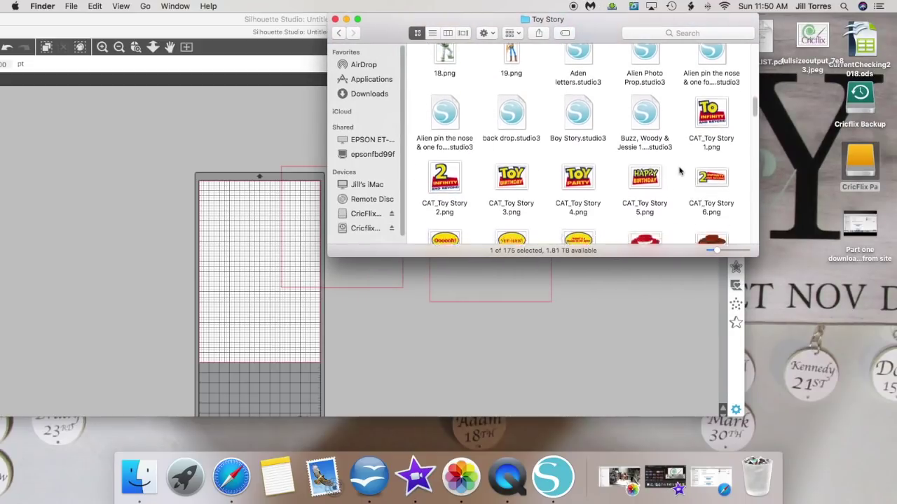
pyautogui.scroll(2, 679, 170)
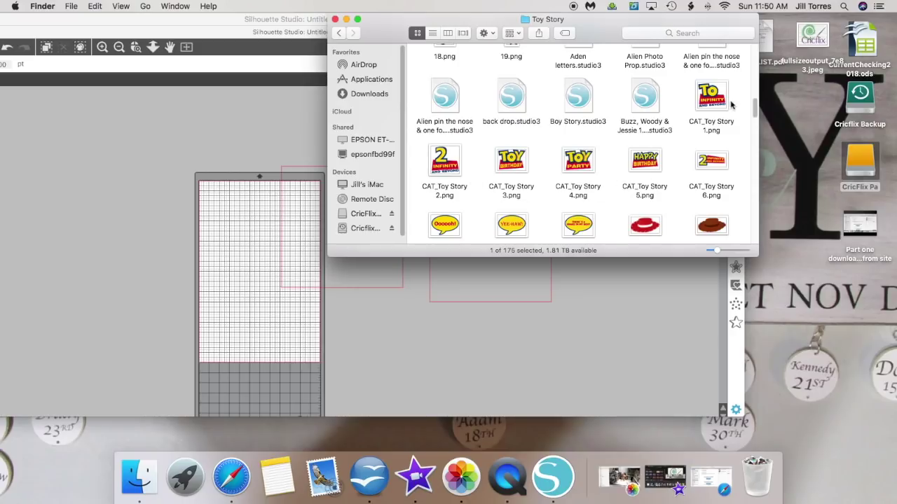
pyautogui.moveTo(711, 96); pyautogui.dragTo(36, 168)
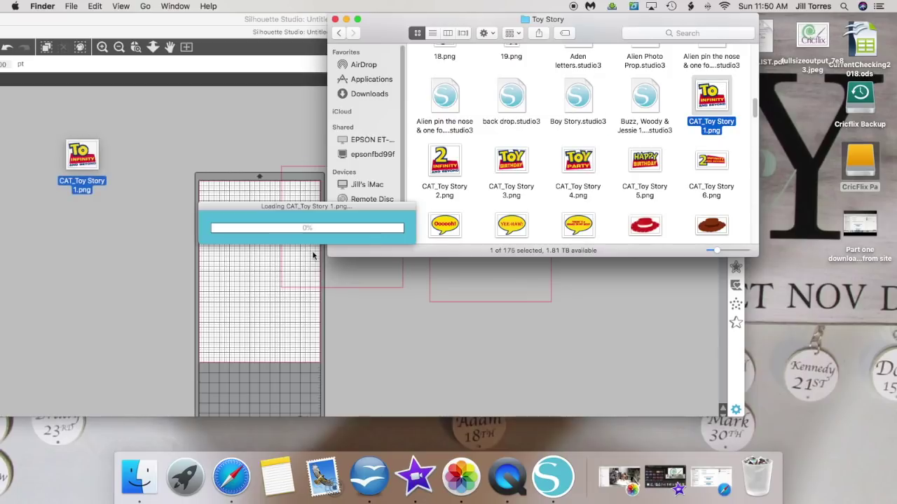
pyautogui.click(360, 286)
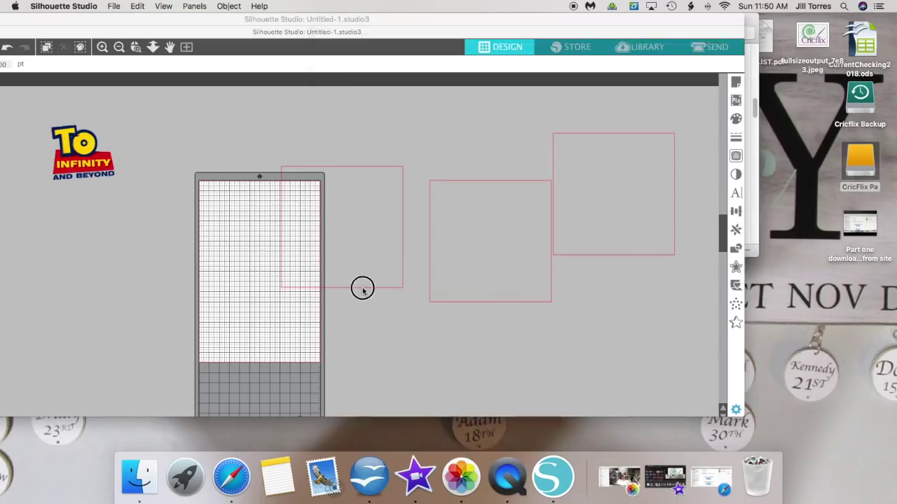
# Step: Return to the Toy Story folder window and look through its images for a patterned paper
pyautogui.click(867, 167)
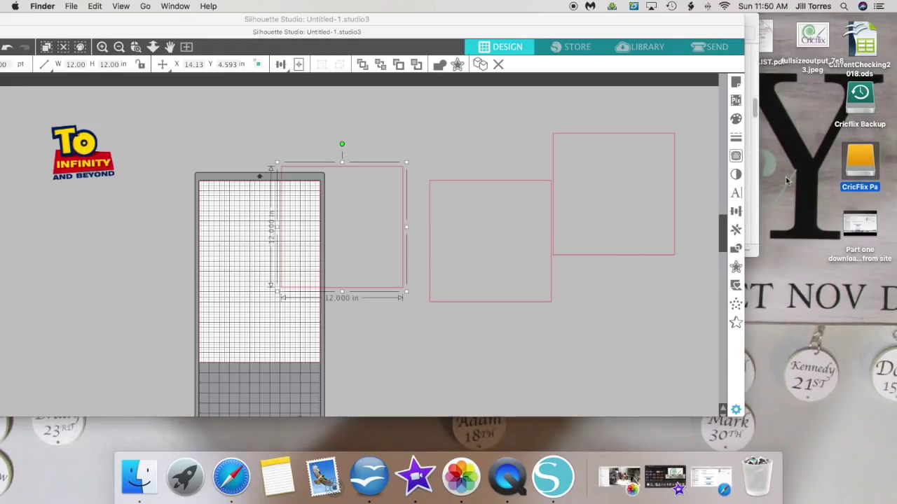
pyautogui.click(755, 105)
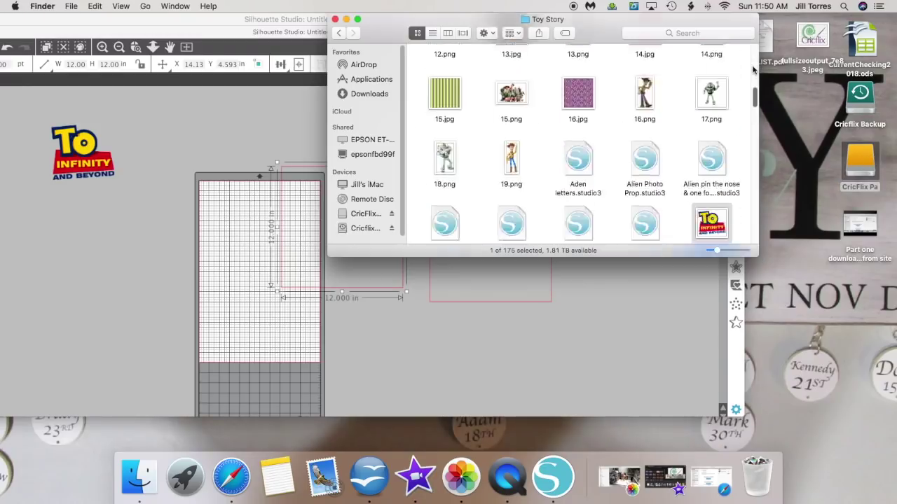
pyautogui.scroll(2, 571, 107)
pyautogui.scroll(-10, 628, 179)
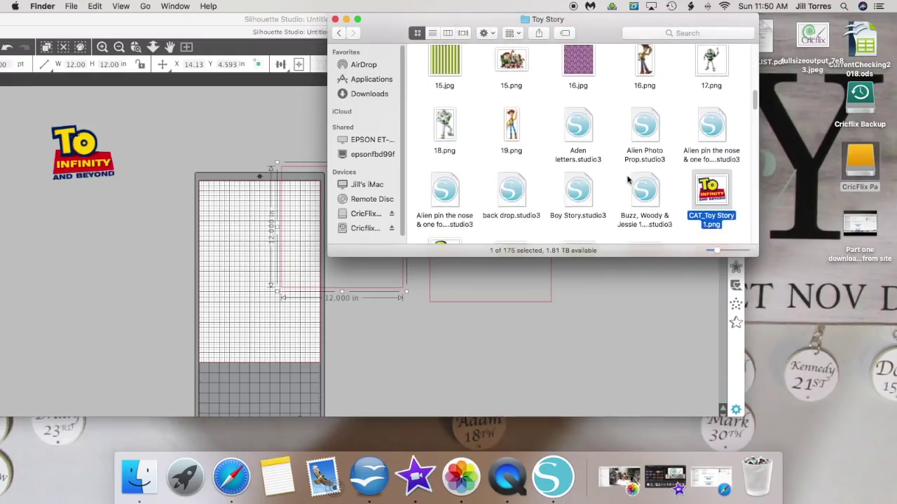
pyautogui.scroll(-3, 627, 179)
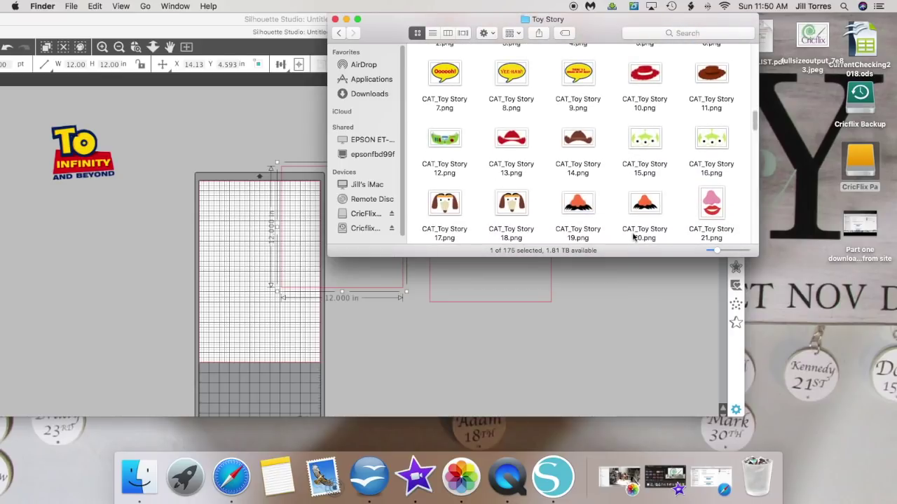
pyautogui.scroll(-10, 632, 236)
pyautogui.scroll(-15, 633, 237)
pyautogui.scroll(-5, 632, 237)
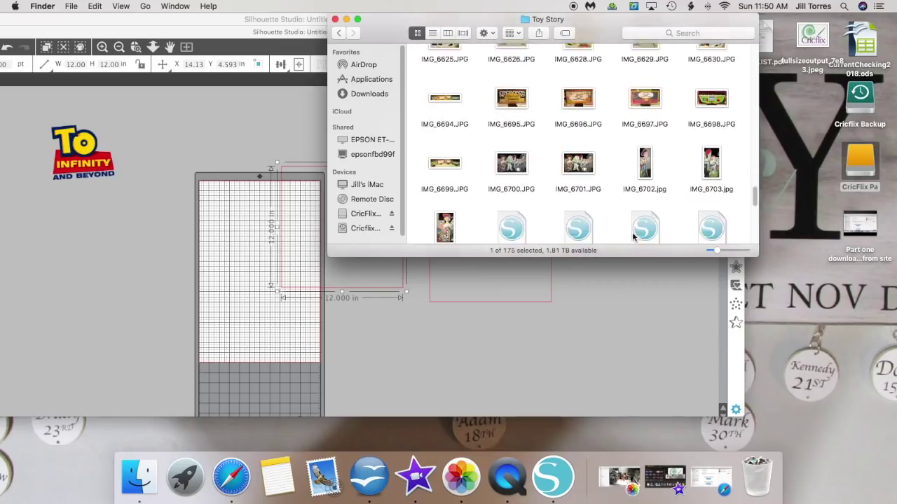
pyautogui.scroll(-3, 633, 236)
pyautogui.scroll(-8, 632, 236)
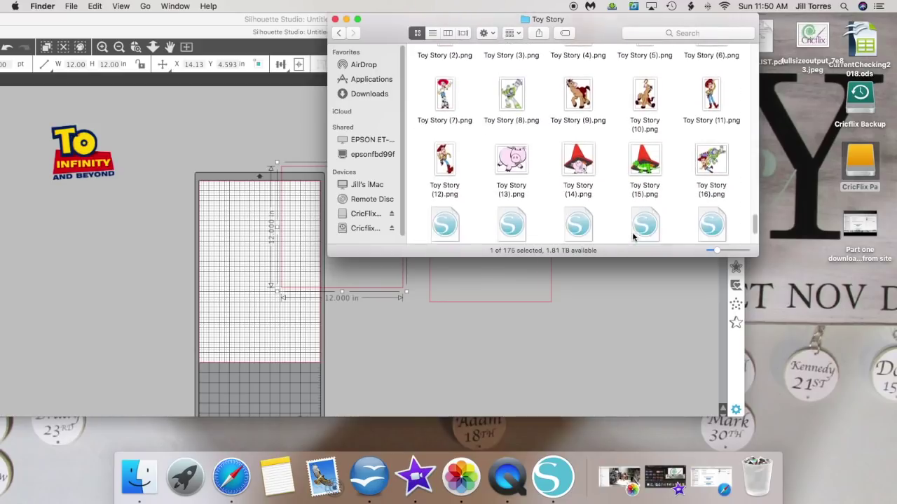
pyautogui.scroll(15, 632, 237)
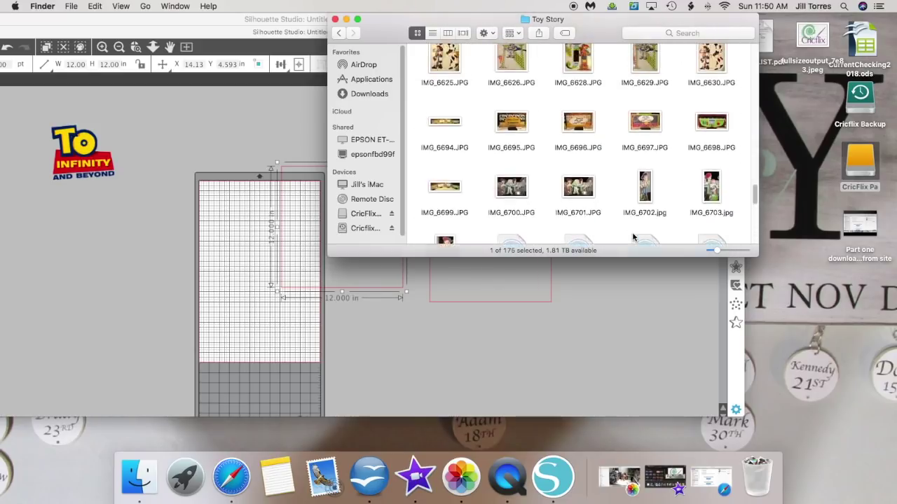
pyautogui.scroll(10, 633, 237)
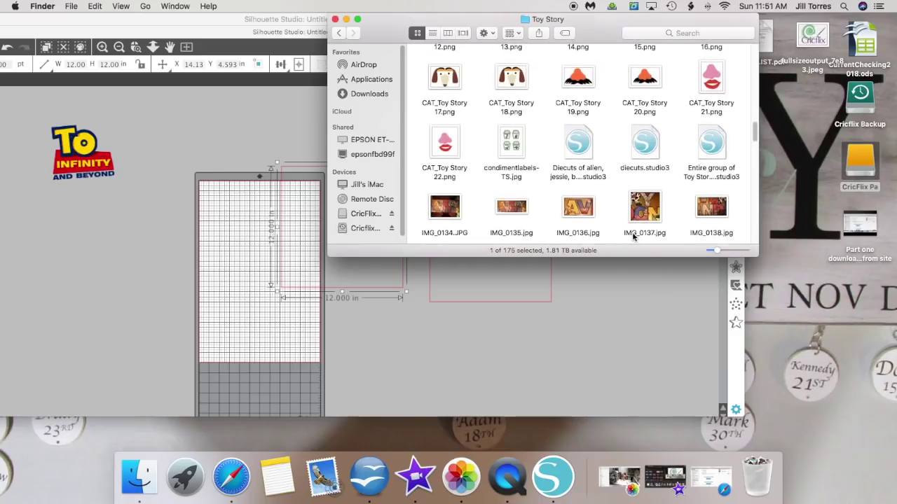
pyautogui.scroll(10, 633, 237)
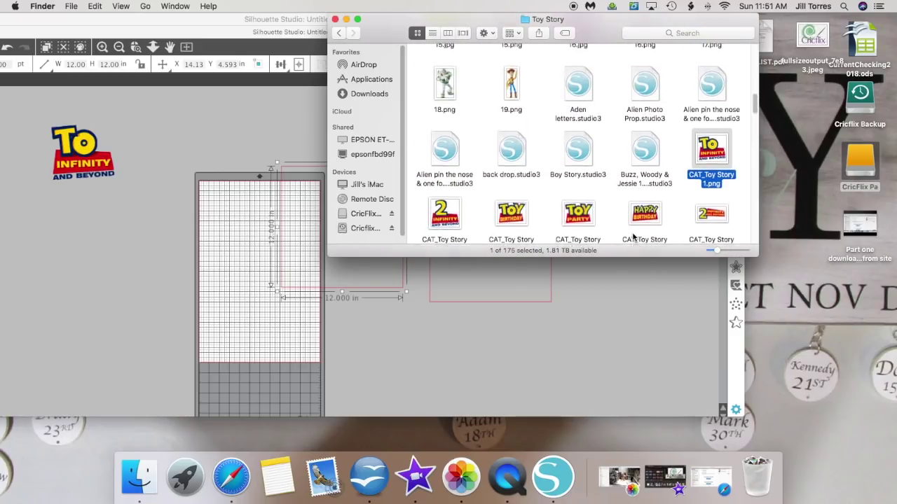
pyautogui.scroll(-1, 632, 237)
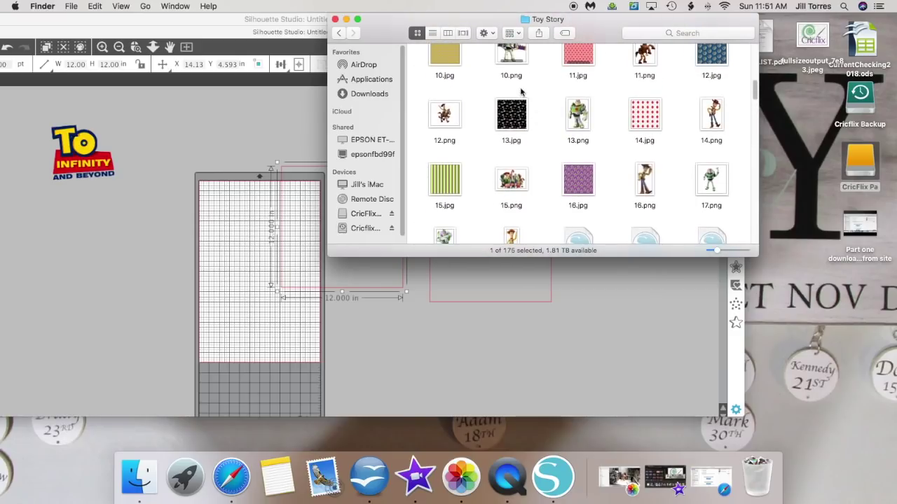
# Step: Fill the square overlapping the mat with the 13.jpg paper, and move it and the middle empty square up and left
pyautogui.moveTo(513, 125); pyautogui.dragTo(292, 247)
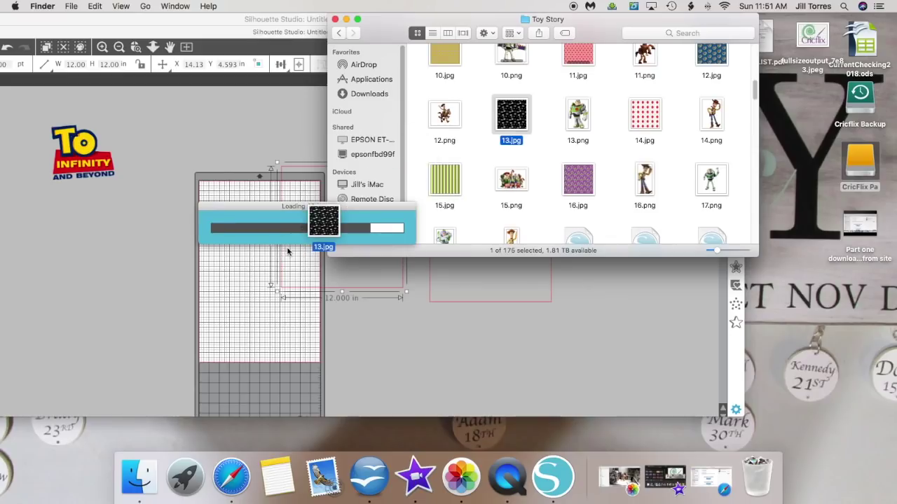
pyautogui.moveTo(236, 230); pyautogui.dragTo(188, 198)
pyautogui.click(529, 184)
pyautogui.moveTo(529, 183); pyautogui.dragTo(423, 123)
# Step: Bring the Toy Story folder window forward beside the workspace and fill the selected middle square with the 12.jpg paper
pyautogui.click(862, 154)
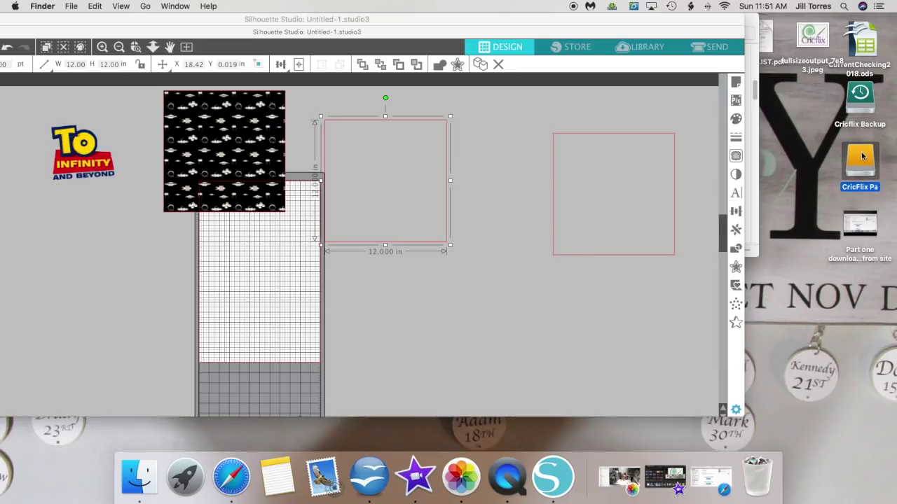
pyautogui.click(754, 90)
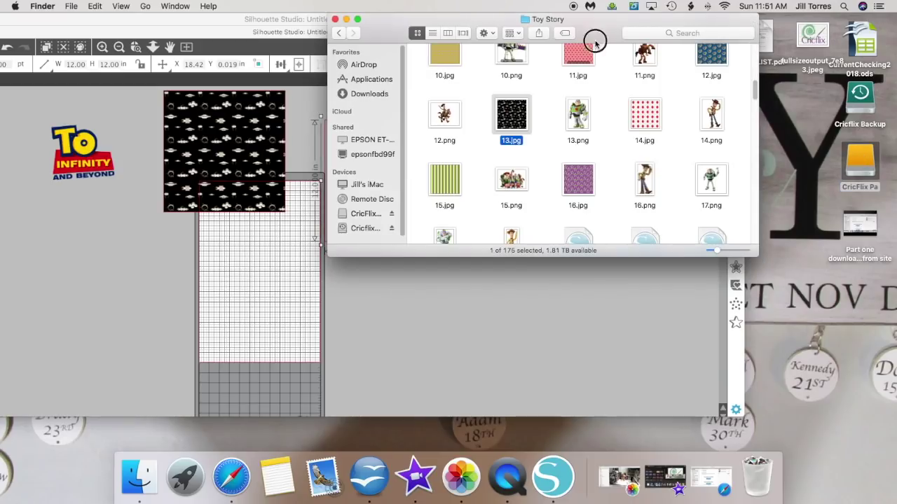
pyautogui.moveTo(396, 29); pyautogui.dragTo(592, 40)
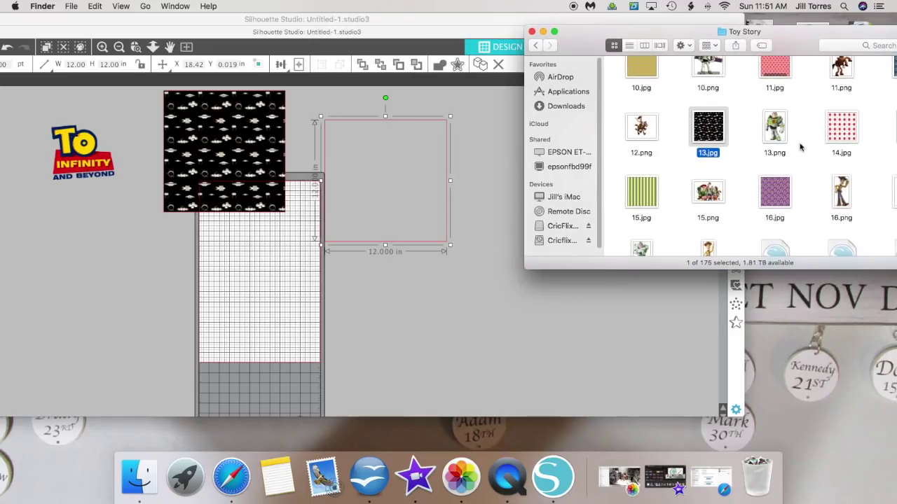
pyautogui.scroll(4, 800, 147)
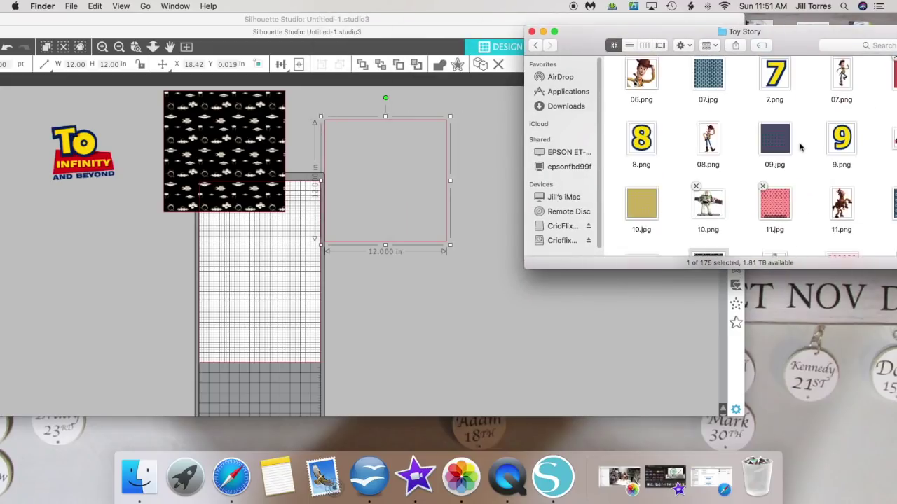
pyautogui.moveTo(796, 45); pyautogui.dragTo(784, 30)
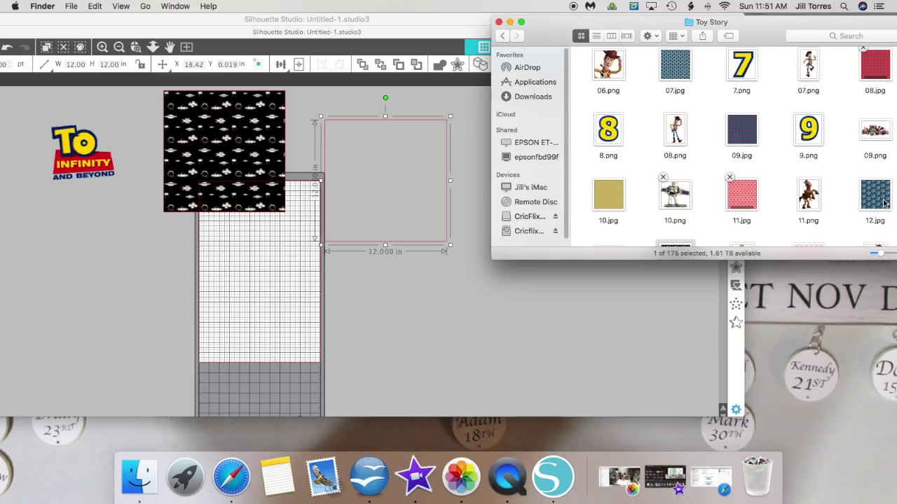
pyautogui.moveTo(884, 202); pyautogui.dragTo(346, 149)
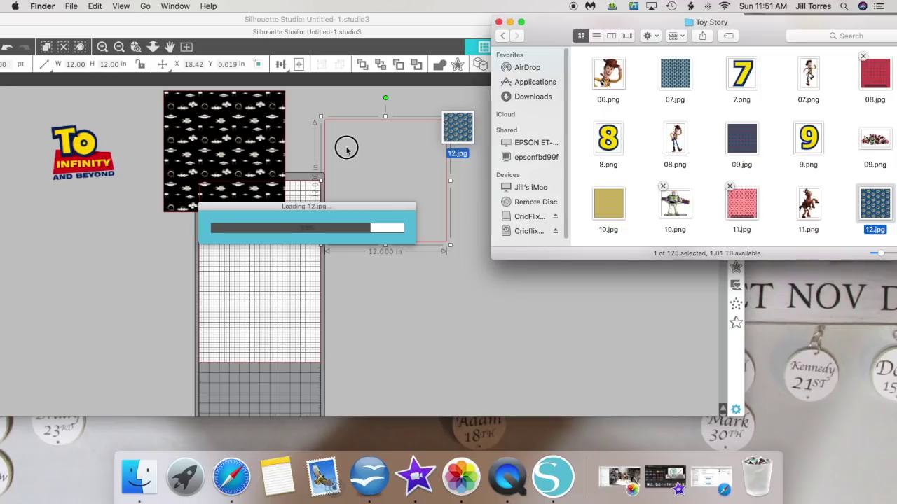
pyautogui.moveTo(346, 148); pyautogui.dragTo(346, 148)
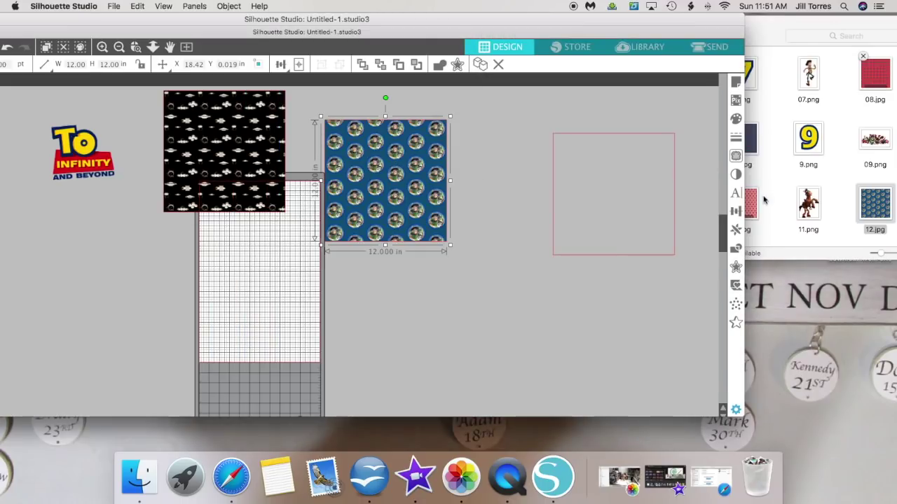
# Step: Shift the design window aside to uncover more of the Toy Story folder, and select the remaining empty square
pyautogui.moveTo(687, 33); pyautogui.dragTo(603, 32)
pyautogui.click(549, 247)
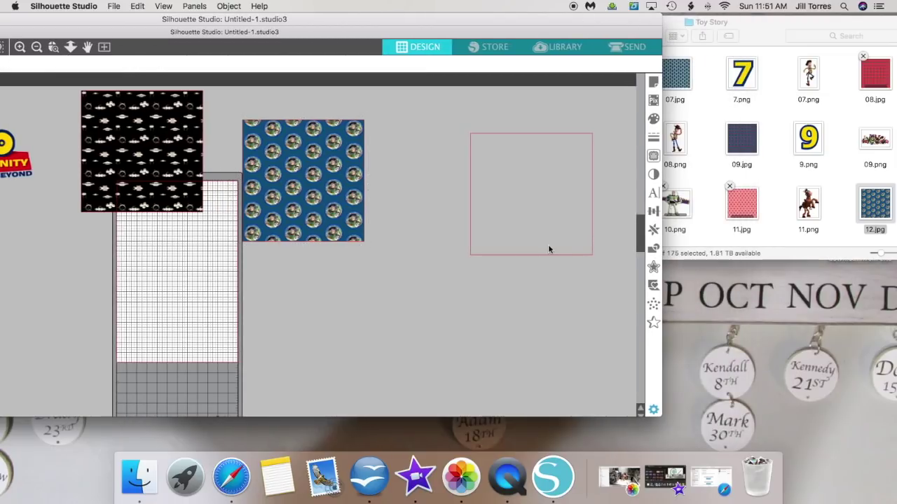
pyautogui.click(551, 255)
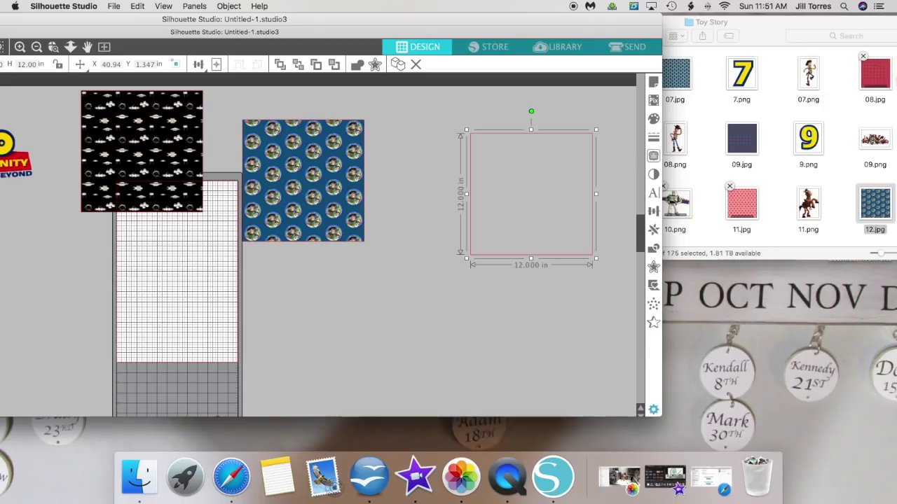
# Step: Try the 08.jpg, 09.jpg and 07.jpg papers one after another in the selected square, uncovering more of the folder
pyautogui.moveTo(874, 74); pyautogui.dragTo(491, 194)
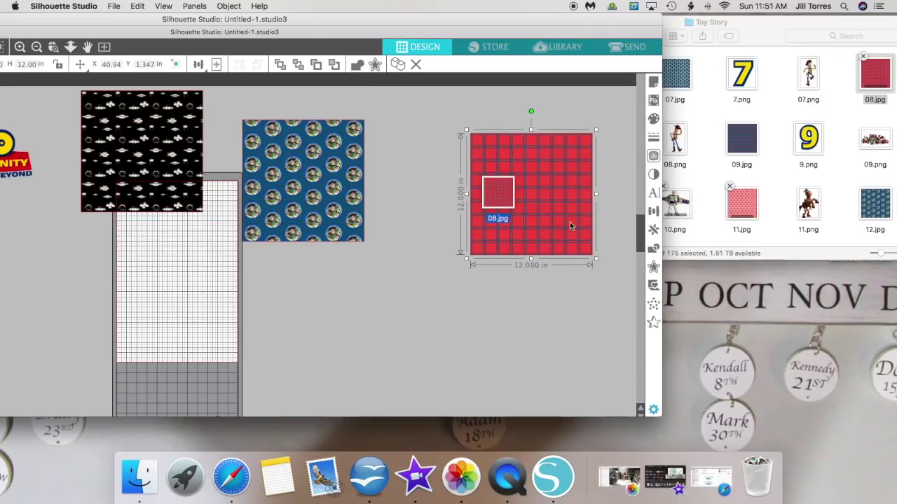
pyautogui.moveTo(580, 20); pyautogui.dragTo(495, 9)
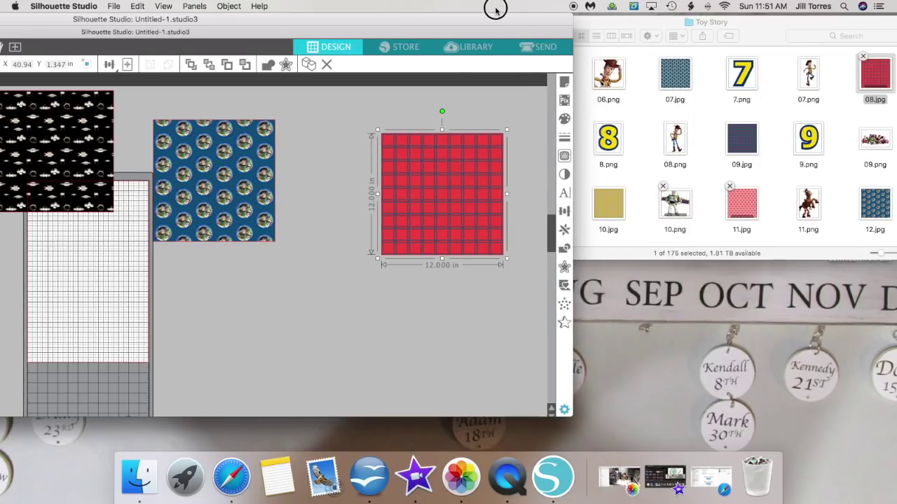
pyautogui.moveTo(739, 144); pyautogui.dragTo(408, 194)
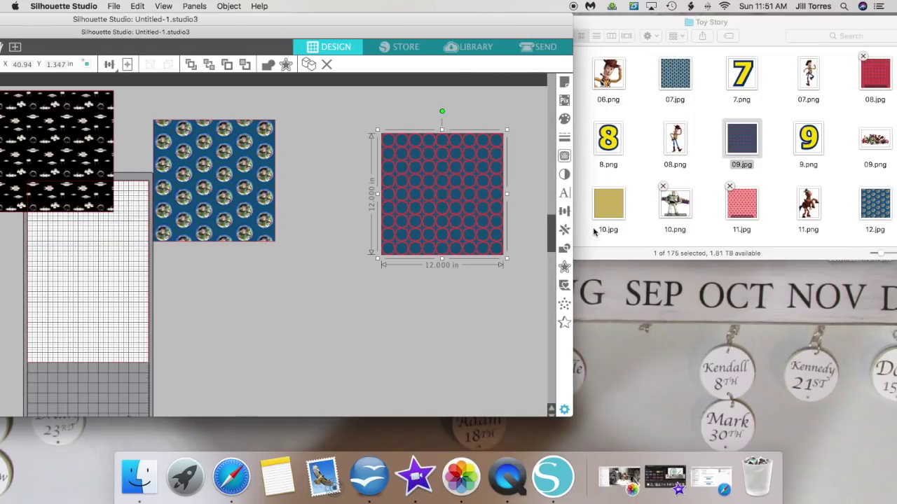
pyautogui.moveTo(674, 76); pyautogui.dragTo(427, 190)
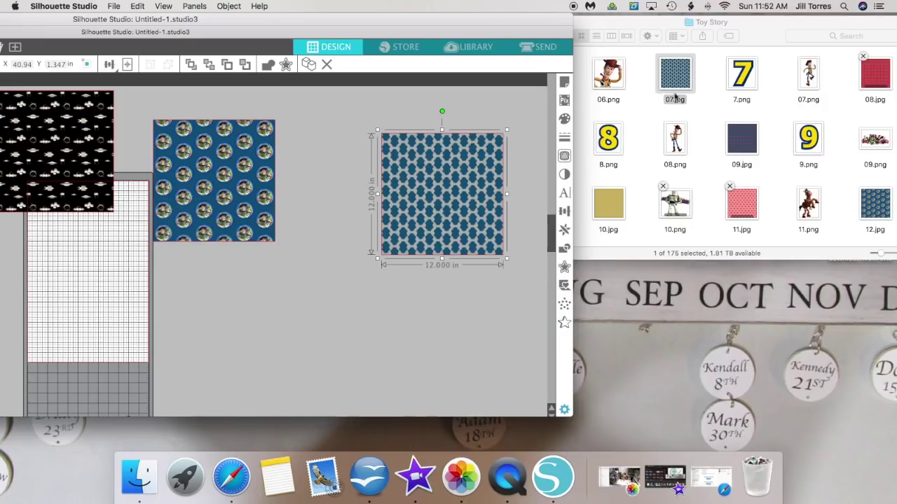
# Step: Fill the selected square with the yellow 10.jpg paper and deselect it
pyautogui.moveTo(610, 208); pyautogui.dragTo(430, 199)
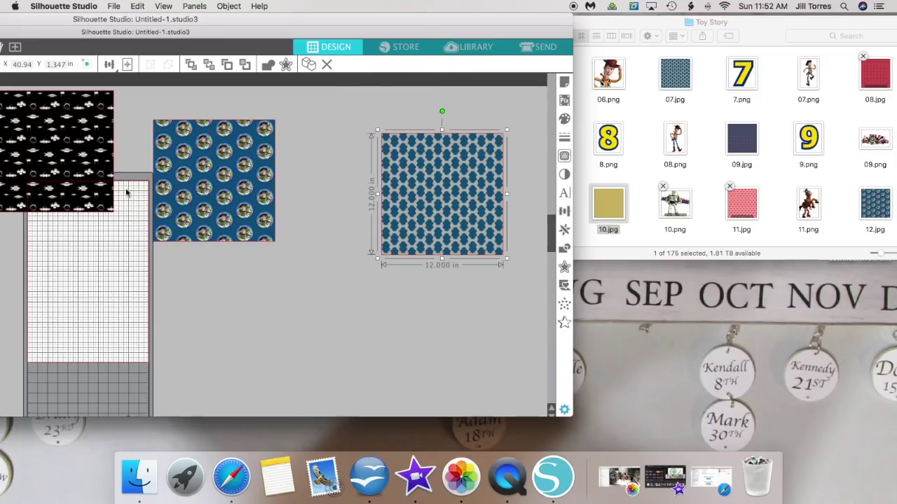
pyautogui.click(625, 205)
pyautogui.moveTo(630, 211); pyautogui.dragTo(464, 190)
pyautogui.click(473, 290)
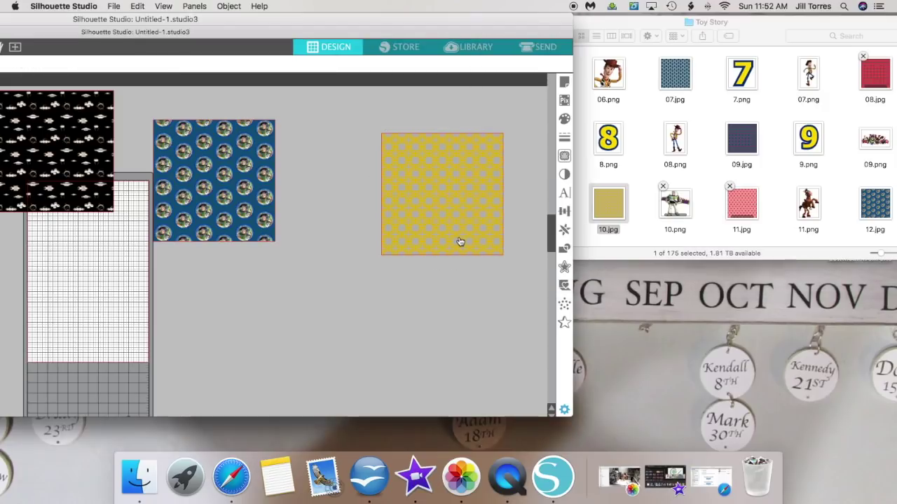
# Step: Arrange the black, blue and yellow paper squares side by side in one row above the empty workspace
pyautogui.click(460, 242)
pyautogui.moveTo(208, 212); pyautogui.dragTo(311, 247)
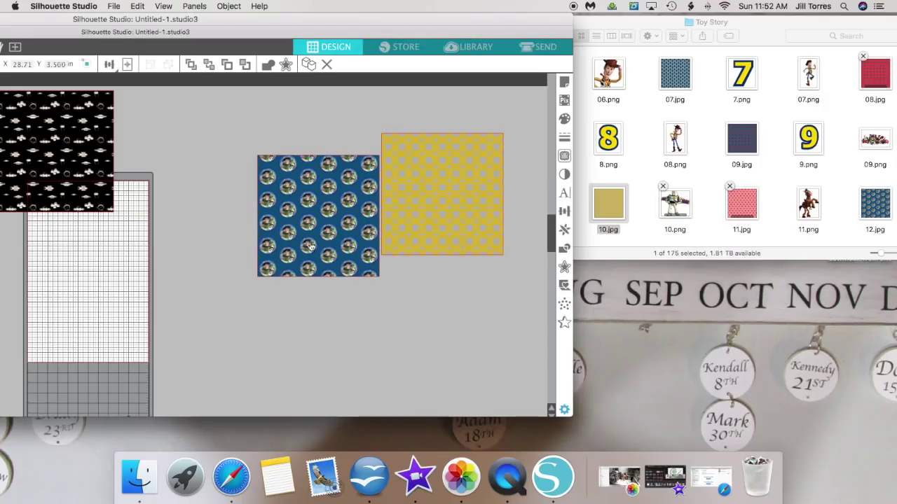
pyautogui.moveTo(82, 133); pyautogui.dragTo(217, 168)
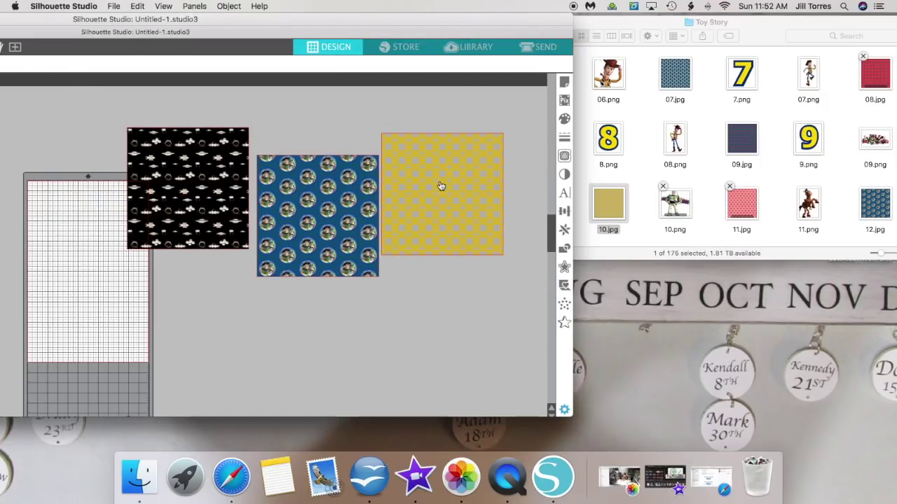
pyautogui.moveTo(346, 207); pyautogui.dragTo(341, 184)
pyautogui.moveTo(434, 196); pyautogui.dragTo(430, 193)
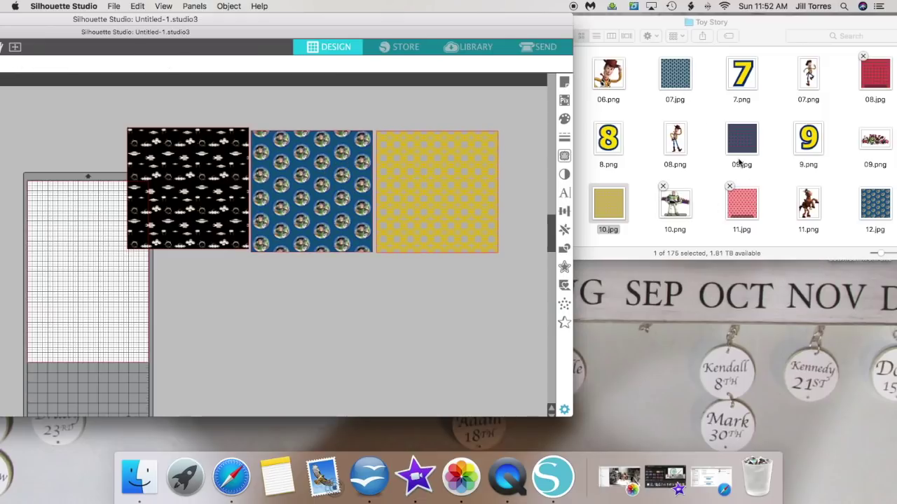
# Step: Look through the rest of the papers and character images in the Toy Story folder
pyautogui.scroll(-1, 784, 149)
pyautogui.scroll(-5, 765, 175)
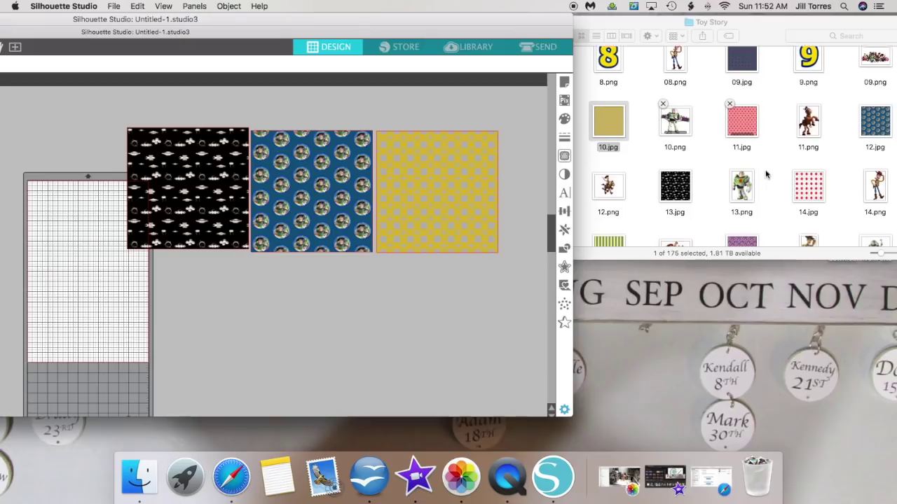
pyautogui.scroll(-3, 766, 174)
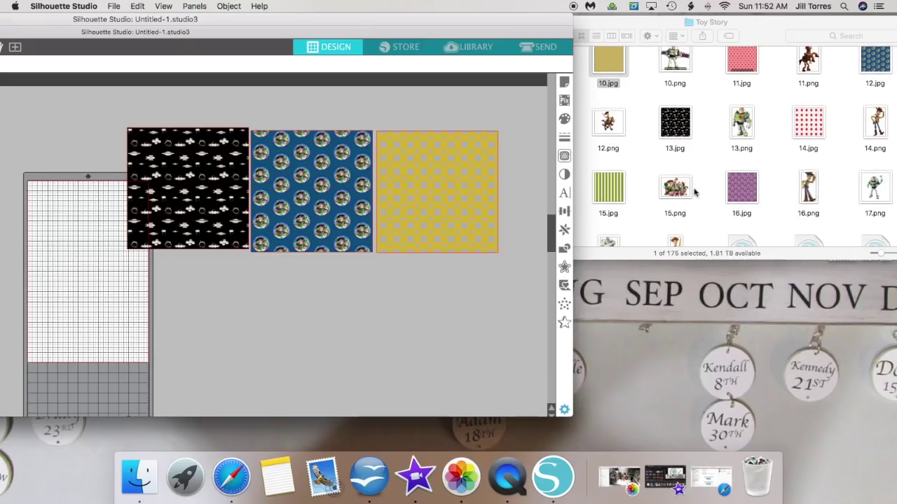
pyautogui.scroll(-2, 748, 187)
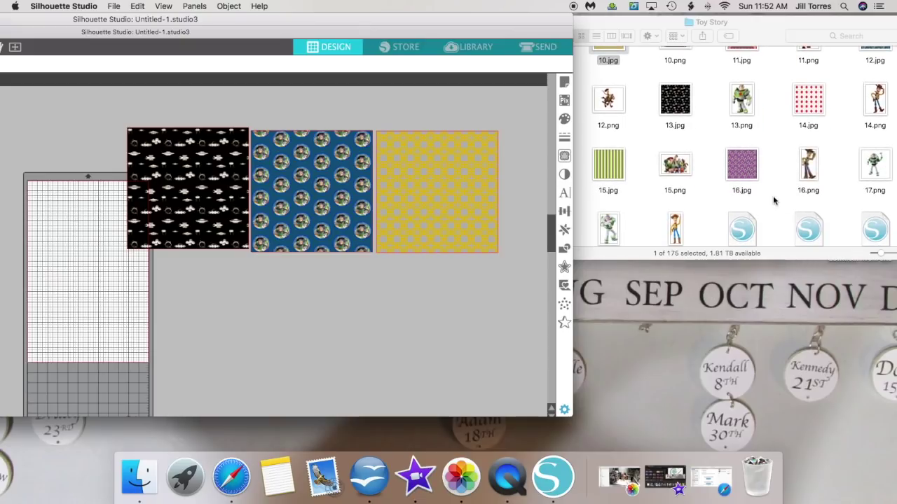
pyautogui.scroll(-1, 774, 201)
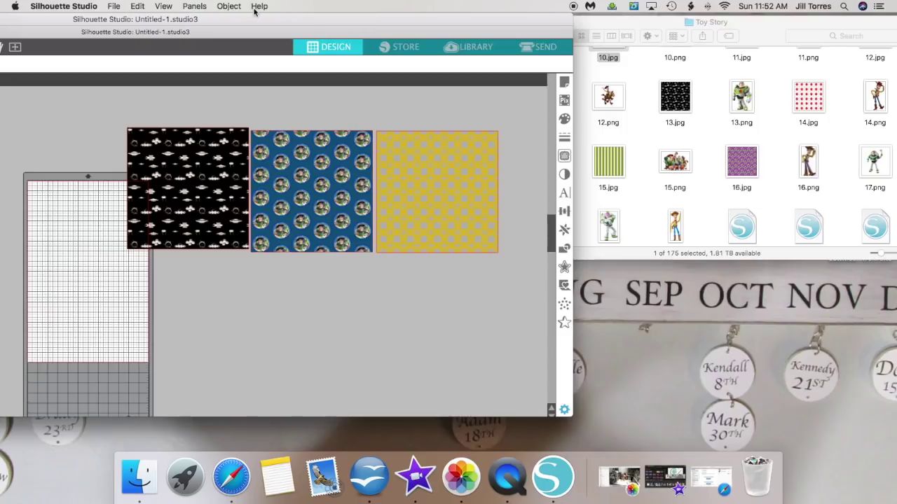
# Step: Move the To Infinity and Beyond logo into the empty area below the row of papers
pyautogui.moveTo(273, 27); pyautogui.dragTo(441, 21)
pyautogui.moveTo(77, 153); pyautogui.dragTo(506, 345)
pyautogui.moveTo(658, 27); pyautogui.dragTo(514, 27)
# Step: Place the alien face CAT_Toy Story 15.png and the green CAT_Toy Story 12.png beside the logo below the papers
pyautogui.scroll(-3, 794, 165)
pyautogui.scroll(-6, 794, 165)
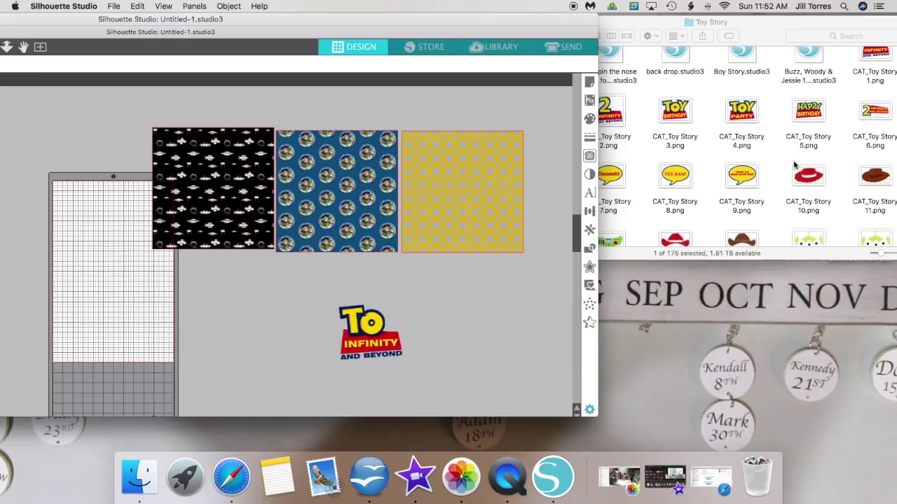
pyautogui.moveTo(811, 200); pyautogui.dragTo(459, 318)
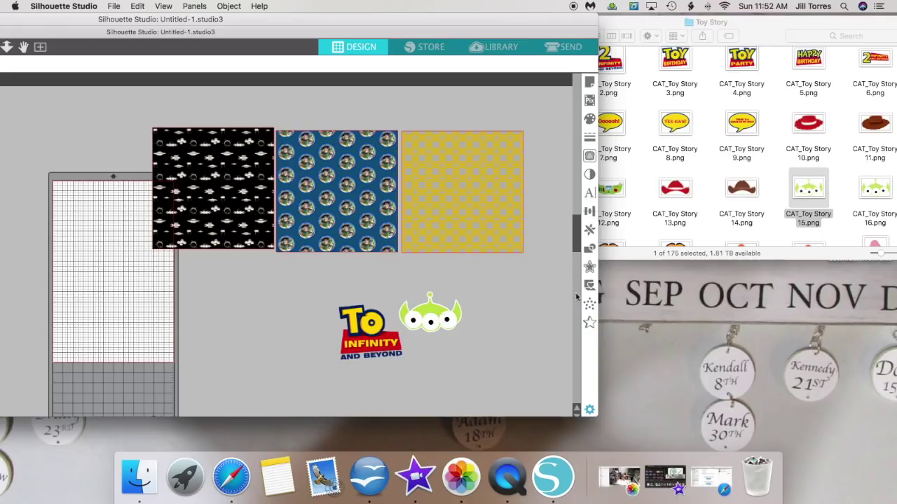
pyautogui.scroll(-2, 797, 180)
pyautogui.moveTo(609, 168); pyautogui.dragTo(478, 376)
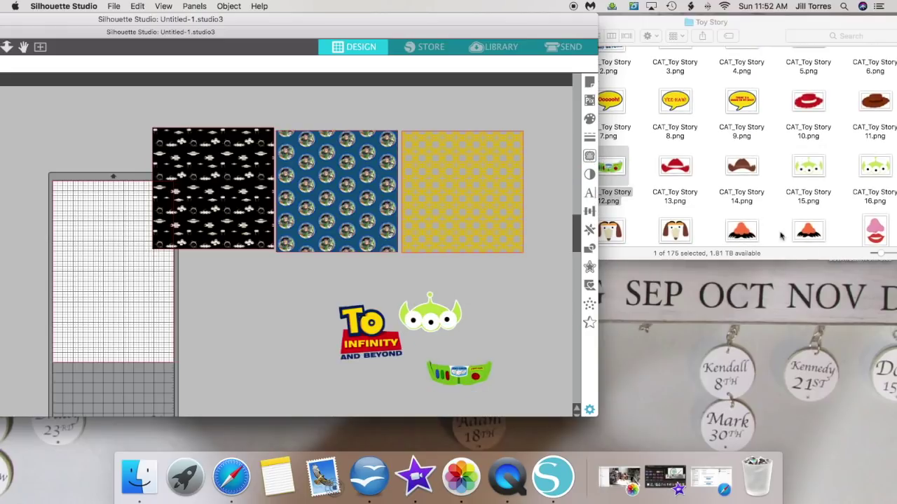
# Step: Place condimentlabels-TS.jpg from the Toy Story folder in the workspace and move it so all four labels can be viewed
pyautogui.scroll(-5, 743, 227)
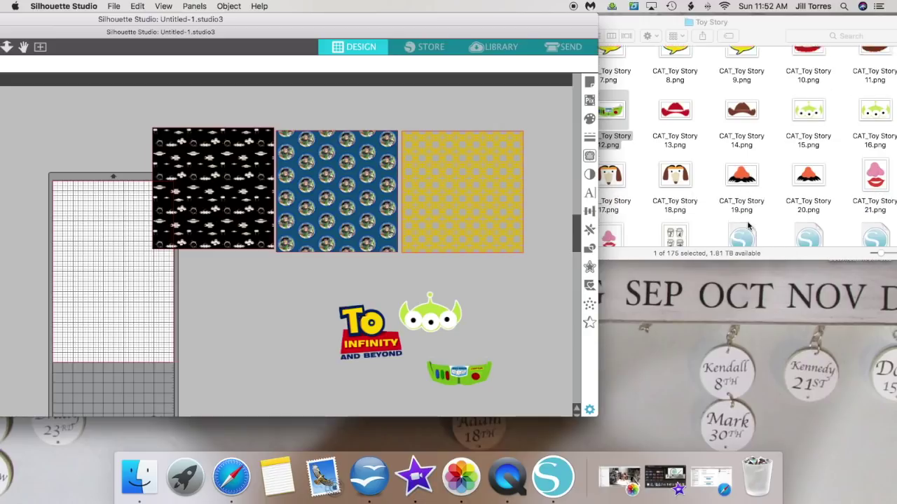
pyautogui.scroll(-3, 748, 226)
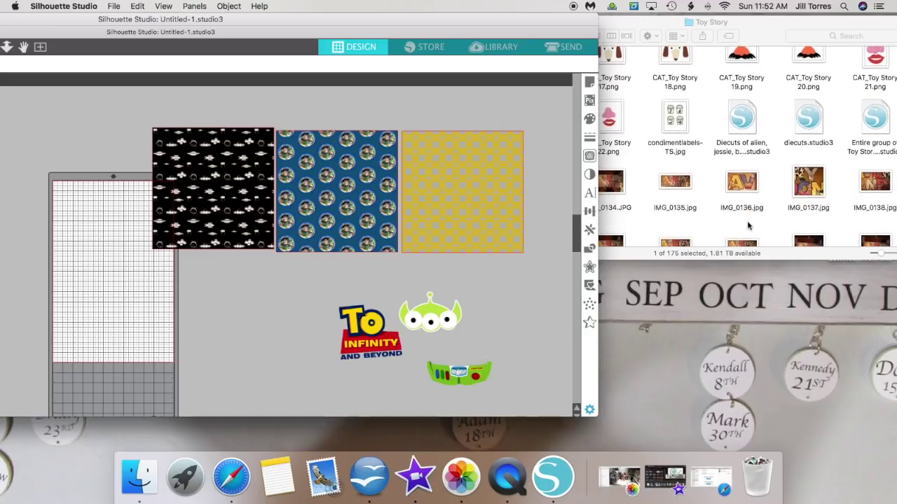
pyautogui.click(675, 133)
pyautogui.moveTo(640, 159); pyautogui.dragTo(252, 366)
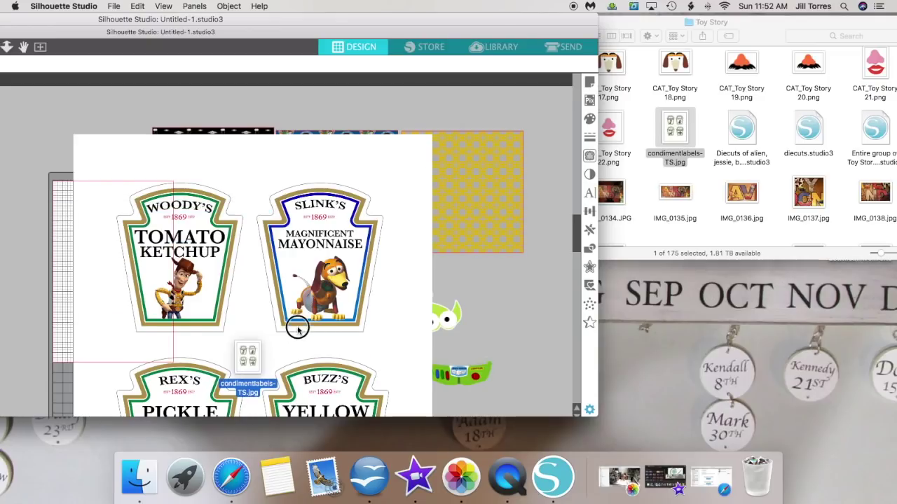
pyautogui.moveTo(355, 247); pyautogui.dragTo(375, 221)
pyautogui.rightClick(303, 266)
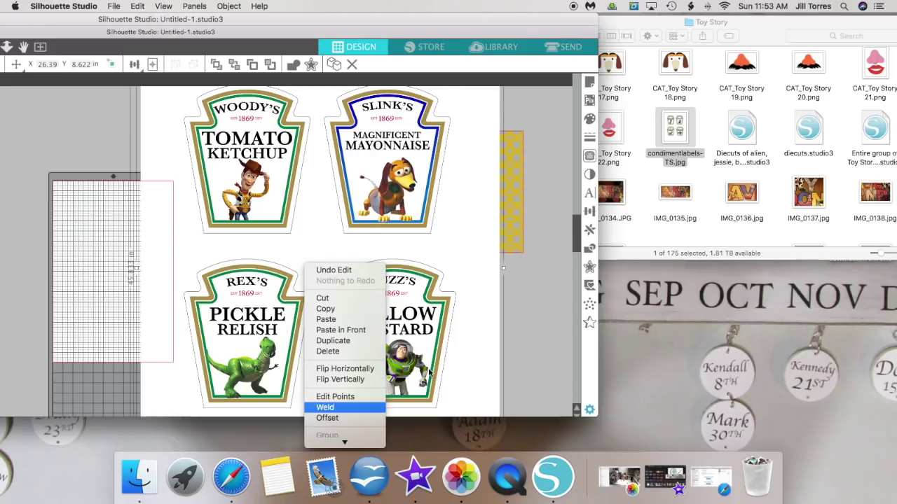
pyautogui.press('Escape')
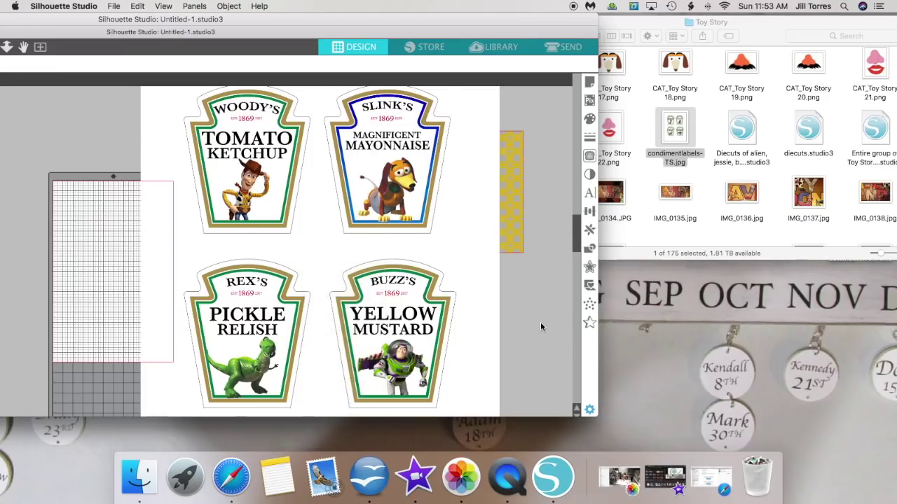
# Step: Undo moving and placing the condiment labels image
pyautogui.press('super+z')
pyautogui.press('super+z')
pyautogui.press('super+z')
pyautogui.press('super+z')
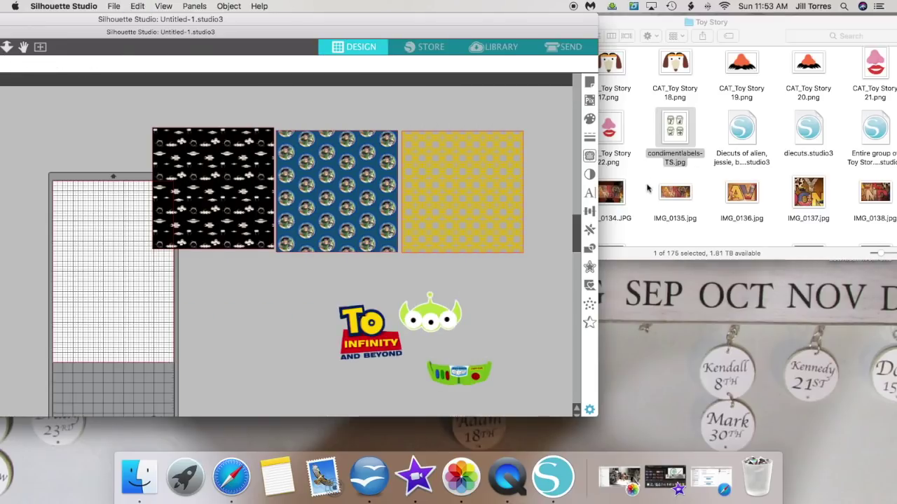
# Step: Go back up the Toy Story folder and place the Buzz Lightyear image 10.png below the black paper
pyautogui.scroll(10, 647, 188)
pyautogui.scroll(-1, 648, 188)
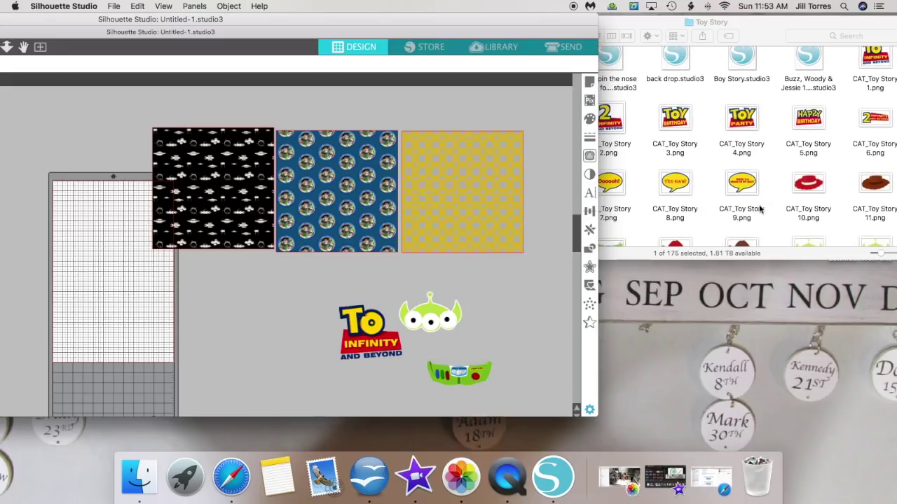
pyautogui.scroll(5, 754, 231)
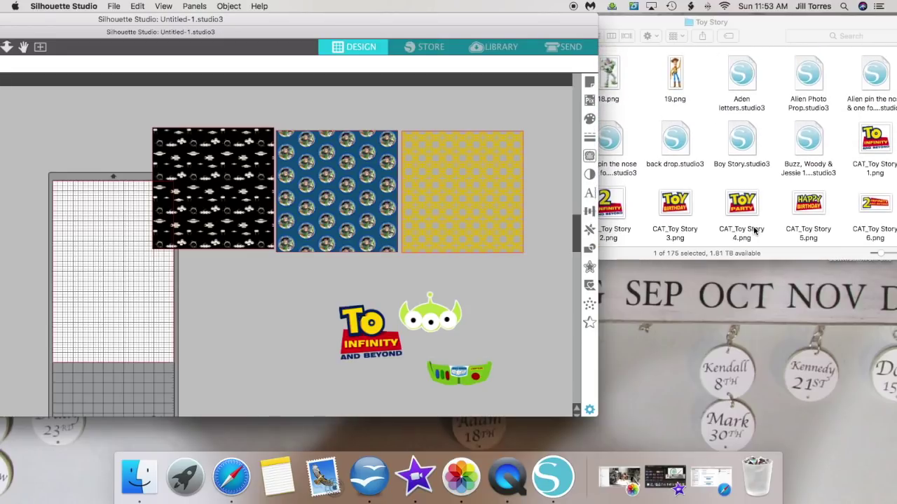
pyautogui.scroll(5, 754, 231)
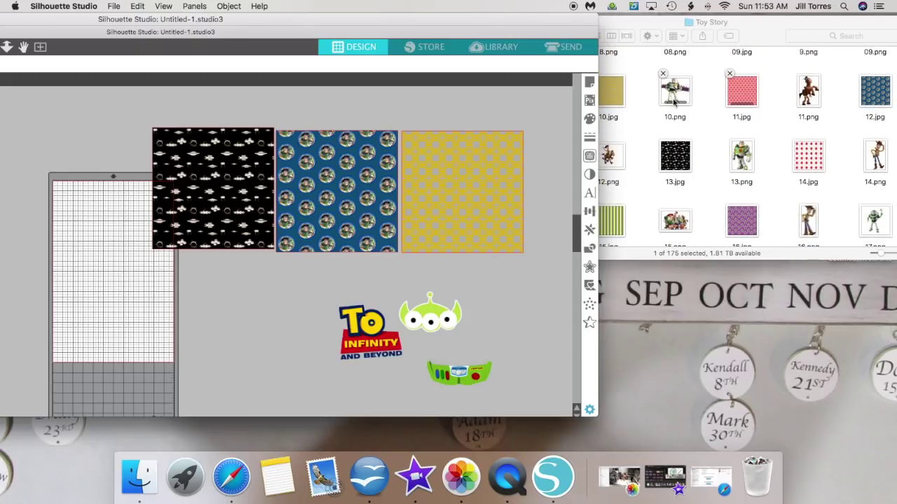
pyautogui.moveTo(675, 91); pyautogui.dragTo(279, 313)
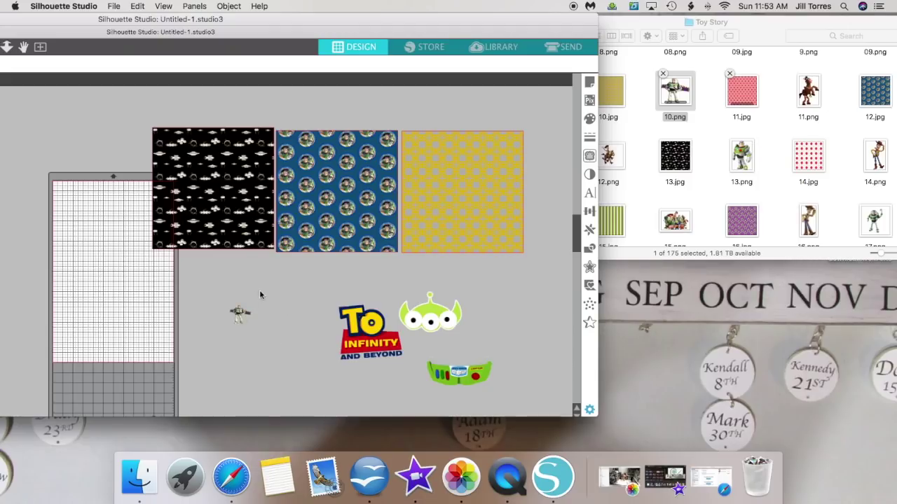
# Step: Enlarge the Buzz Lightyear image to about 28.4 × 25.4 in and move it over the cutting mat, clear of the logo
pyautogui.click(241, 314)
pyautogui.moveTo(253, 328); pyautogui.dragTo(425, 394)
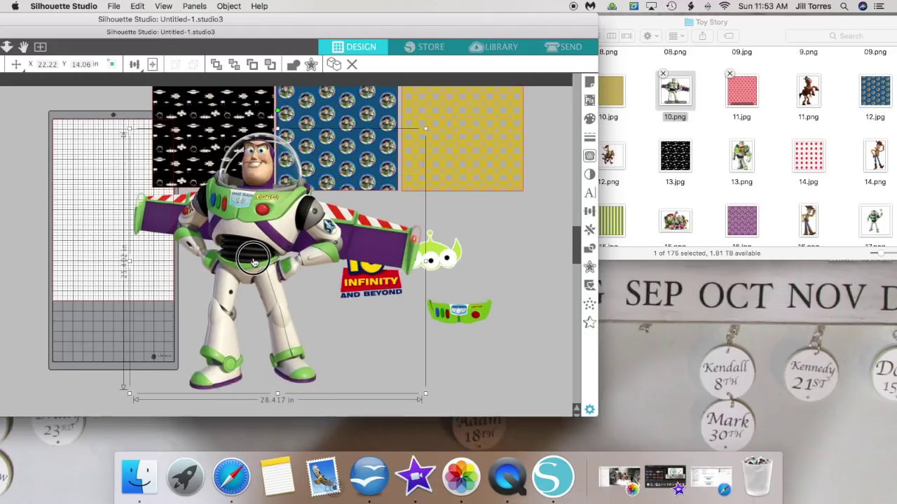
pyautogui.moveTo(254, 262); pyautogui.dragTo(270, 309)
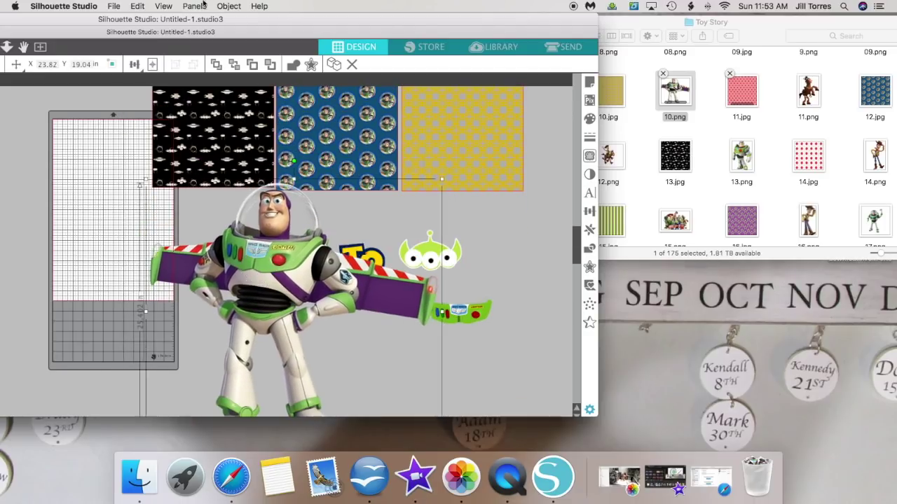
pyautogui.click(134, 64)
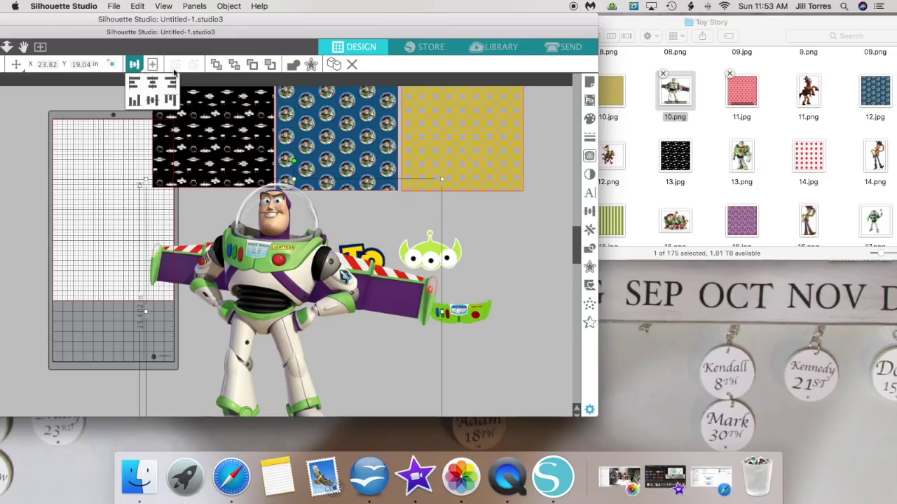
pyautogui.moveTo(287, 25); pyautogui.dragTo(382, 32)
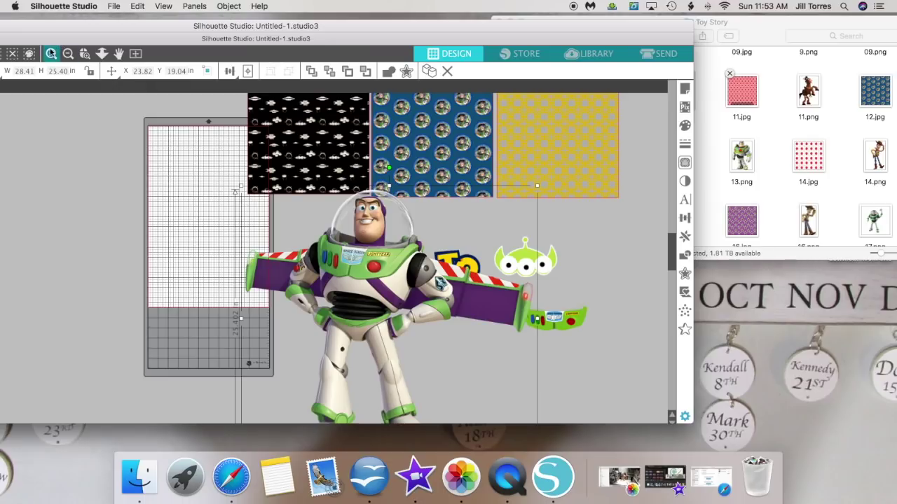
pyautogui.click(50, 54)
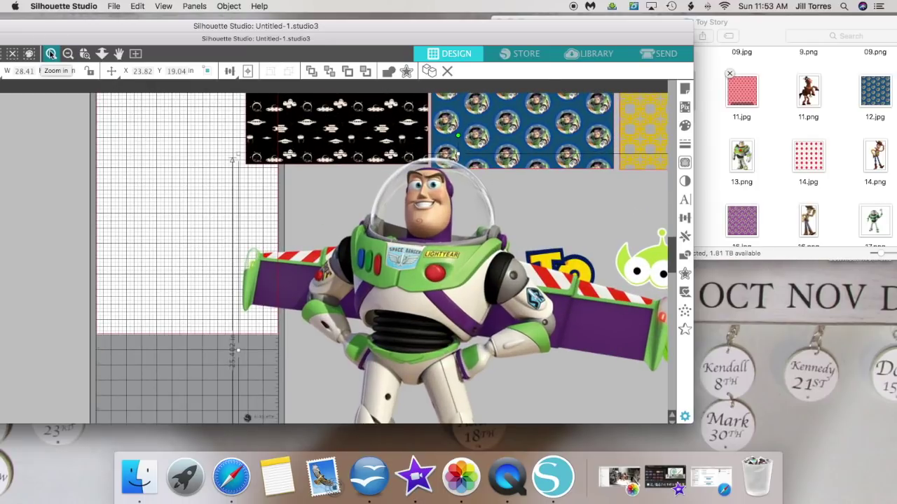
pyautogui.moveTo(455, 303); pyautogui.dragTo(377, 313)
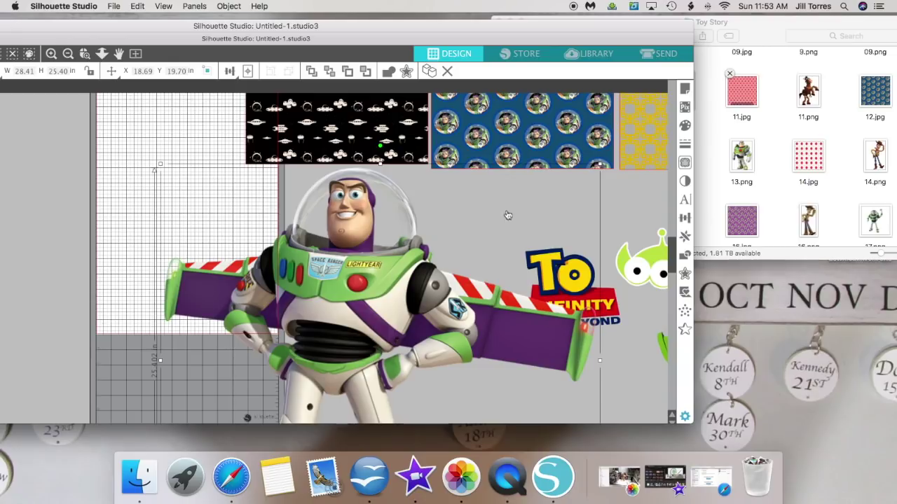
pyautogui.moveTo(422, 297); pyautogui.dragTo(302, 283)
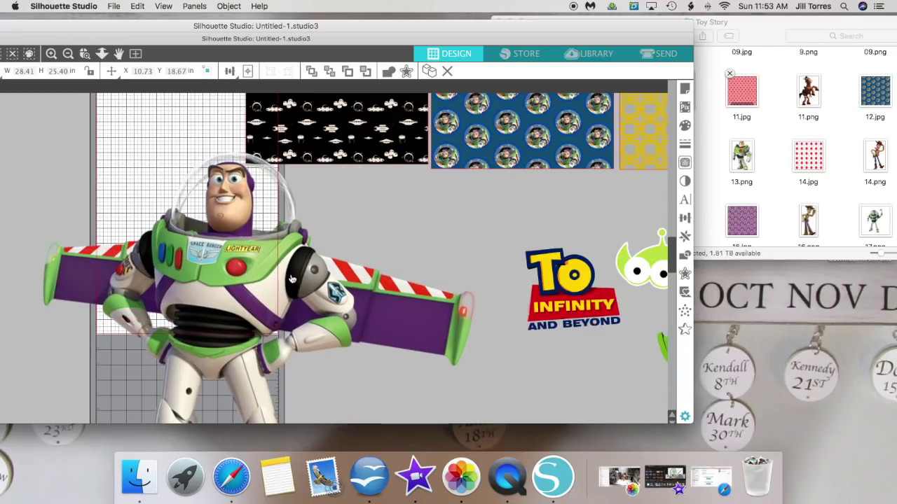
# Step: Move the To Infinity and Beyond logo, the alien face and the green chest panel closer, directly below the papers
pyautogui.click(541, 245)
pyautogui.moveTo(585, 309); pyautogui.dragTo(459, 235)
pyautogui.moveTo(643, 280); pyautogui.dragTo(480, 219)
pyautogui.moveTo(662, 345); pyautogui.dragTo(496, 290)
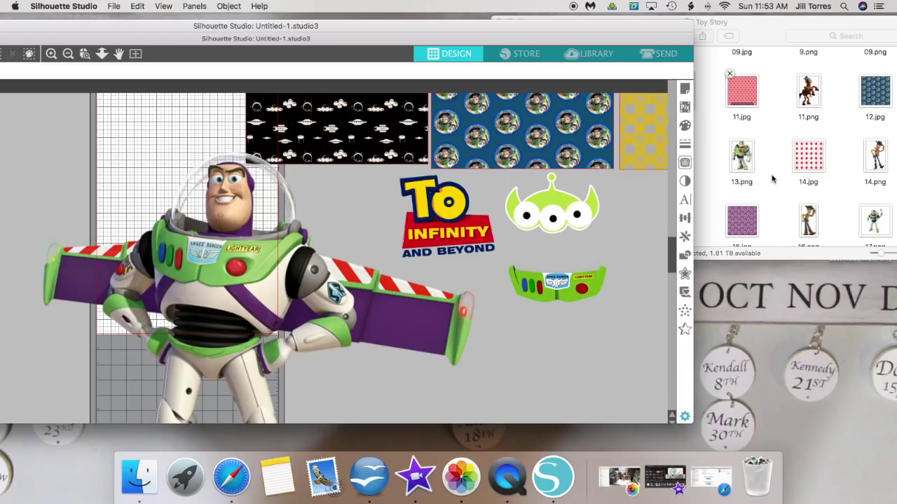
# Step: Find paper 01.jpg near the start of the Toy Story folder, drop it on the yellow square, and shift that square lower
pyautogui.moveTo(566, 31); pyautogui.dragTo(455, 23)
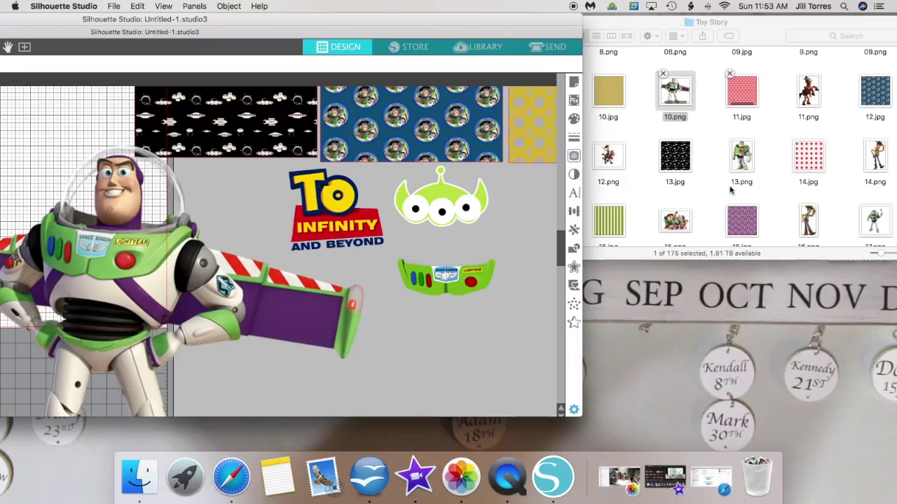
pyautogui.scroll(5, 731, 191)
pyautogui.scroll(5, 730, 190)
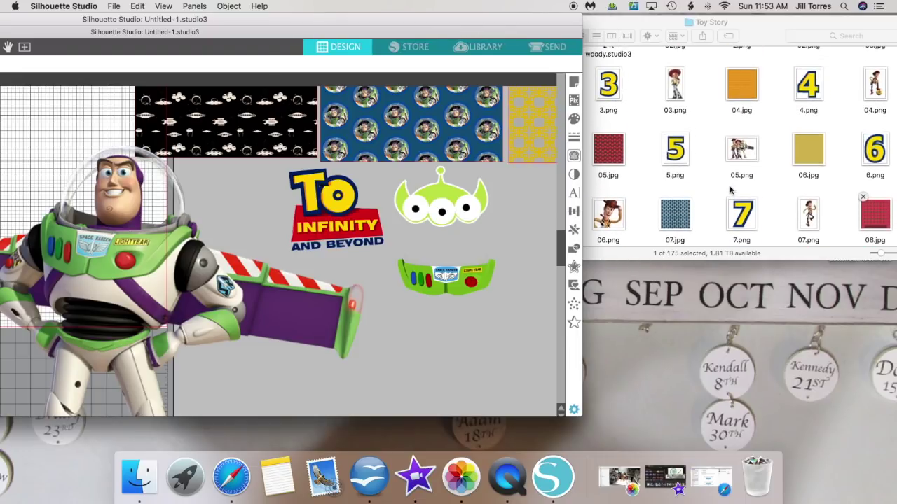
pyautogui.scroll(5, 730, 189)
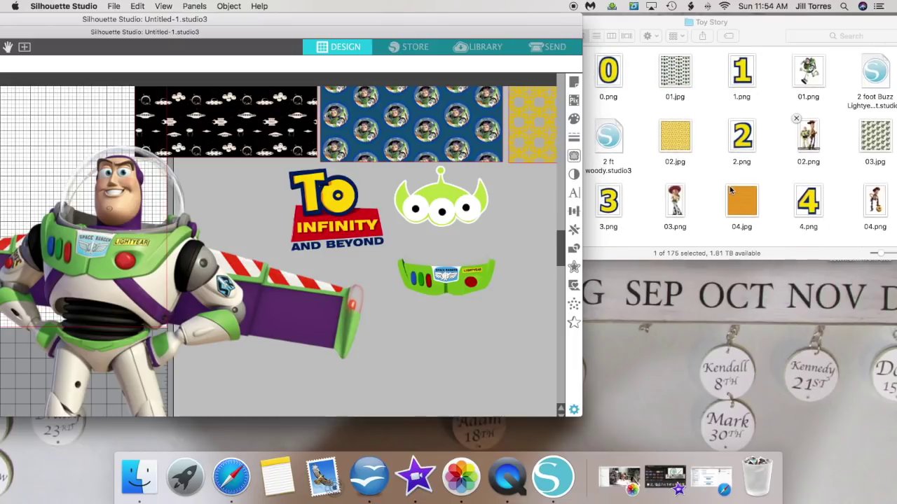
pyautogui.scroll(-1, 730, 190)
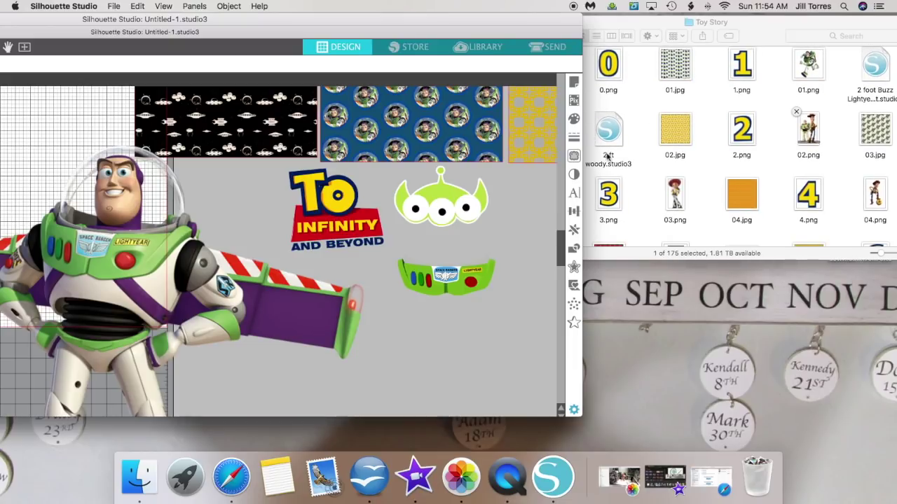
pyautogui.moveTo(677, 73); pyautogui.dragTo(538, 133)
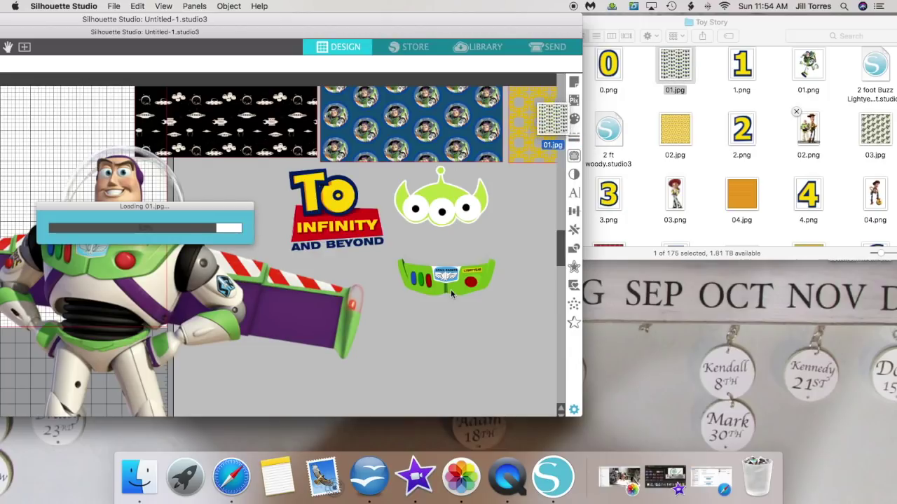
pyautogui.click(527, 195)
pyautogui.moveTo(526, 195); pyautogui.dragTo(527, 250)
# Step: Fill the third square with paper 04.jpg, and replace that fill with the Buzz paper 03.jpg
pyautogui.moveTo(735, 198); pyautogui.dragTo(522, 203)
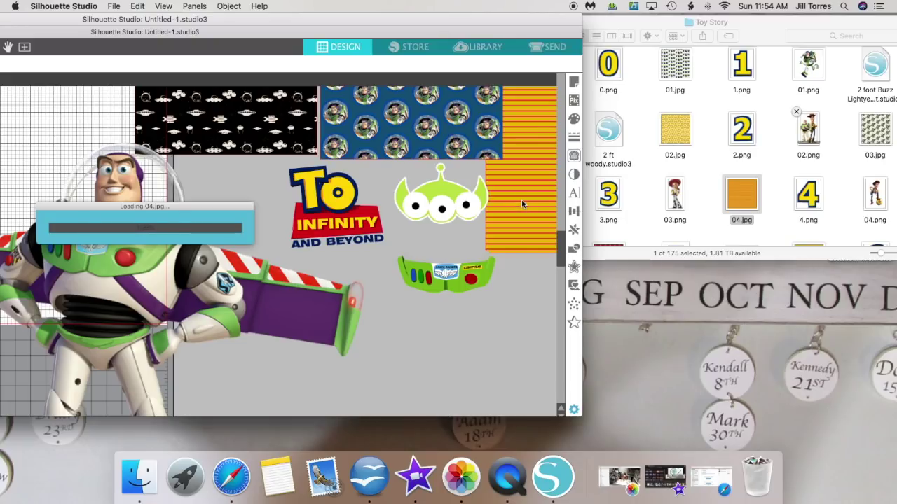
pyautogui.moveTo(874, 142); pyautogui.dragTo(511, 206)
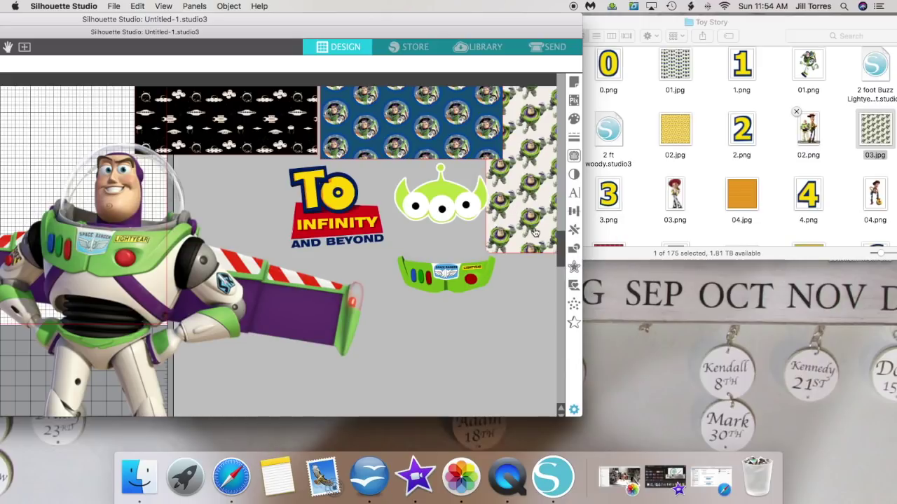
# Step: Fill the blue middle square with the alien paper 01.jpg and adjust the Buzz paper square's position beside it
pyautogui.moveTo(533, 195); pyautogui.dragTo(533, 220)
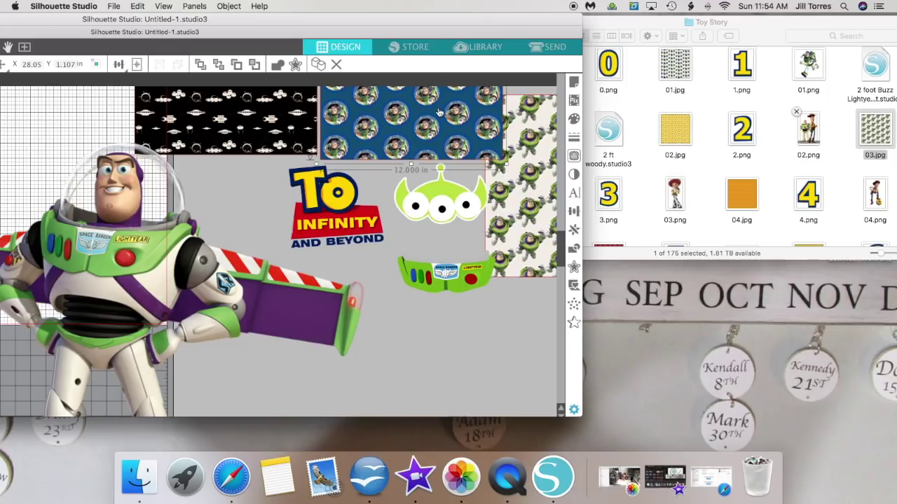
pyautogui.moveTo(676, 70); pyautogui.dragTo(484, 105)
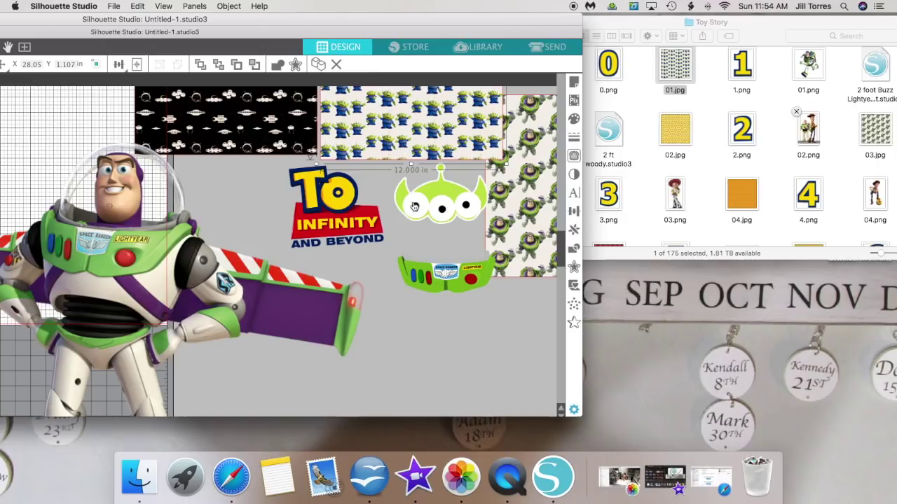
pyautogui.press('cmd+z')
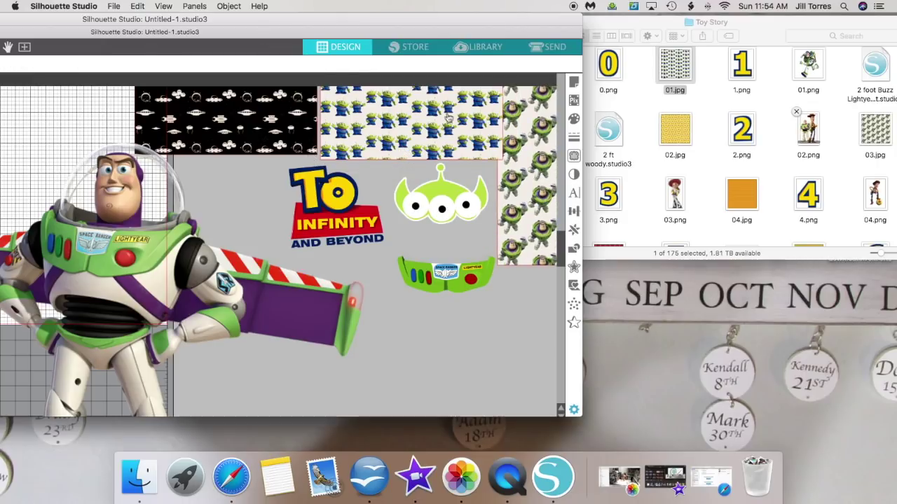
# Step: Place the running Buzz image 01.png below the green chest panel and move the large Buzz to the far side of the mat
pyautogui.moveTo(808, 70); pyautogui.dragTo(385, 324)
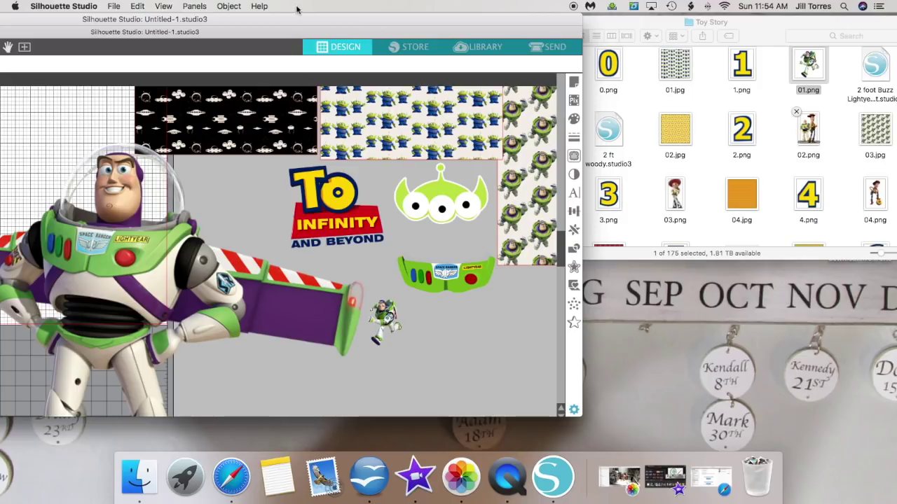
pyautogui.moveTo(294, 15); pyautogui.dragTo(610, 6)
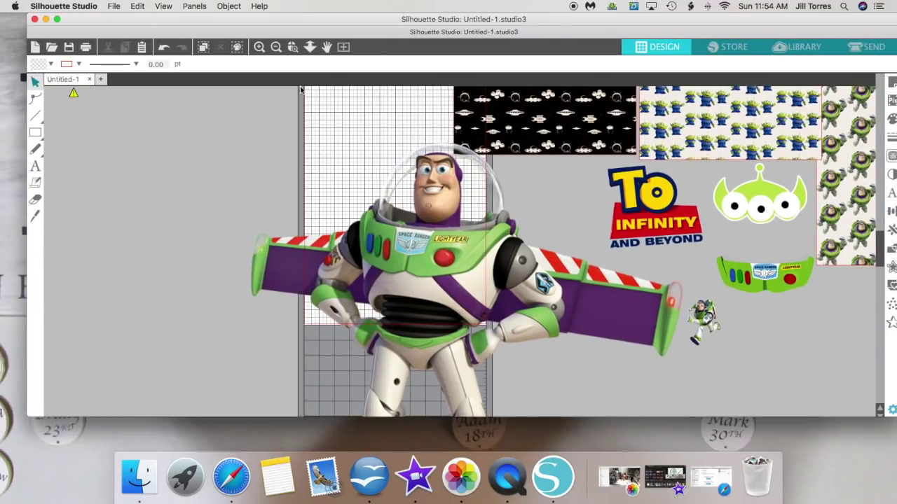
pyautogui.moveTo(300, 16); pyautogui.dragTo(256, 17)
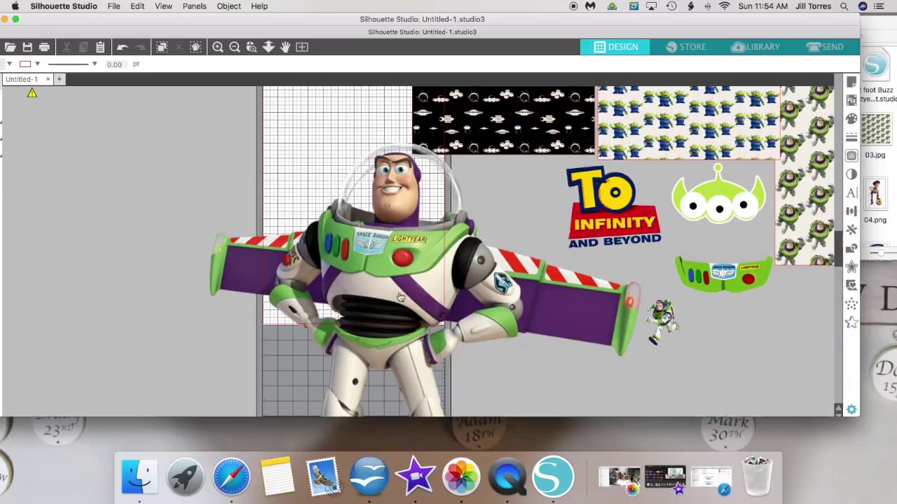
pyautogui.moveTo(400, 298); pyautogui.dragTo(267, 248)
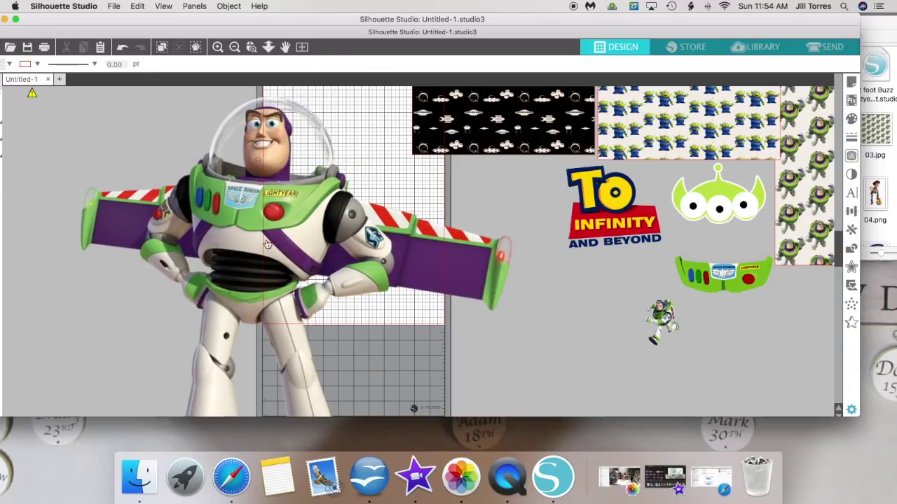
pyautogui.click(234, 46)
pyautogui.moveTo(307, 213); pyautogui.dragTo(379, 223)
pyautogui.click(508, 291)
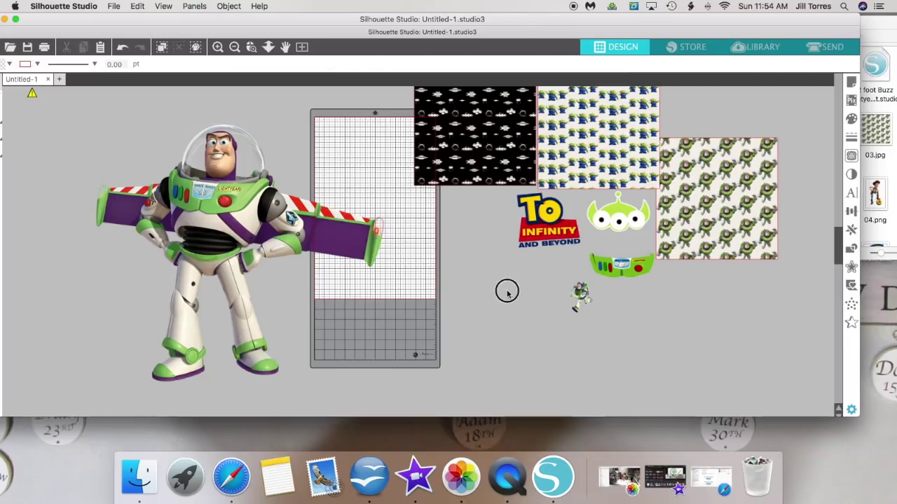
# Step: Trace and detach the large Buzz Lightyear image, with the trace threshold set to 99.0%
pyautogui.click(851, 156)
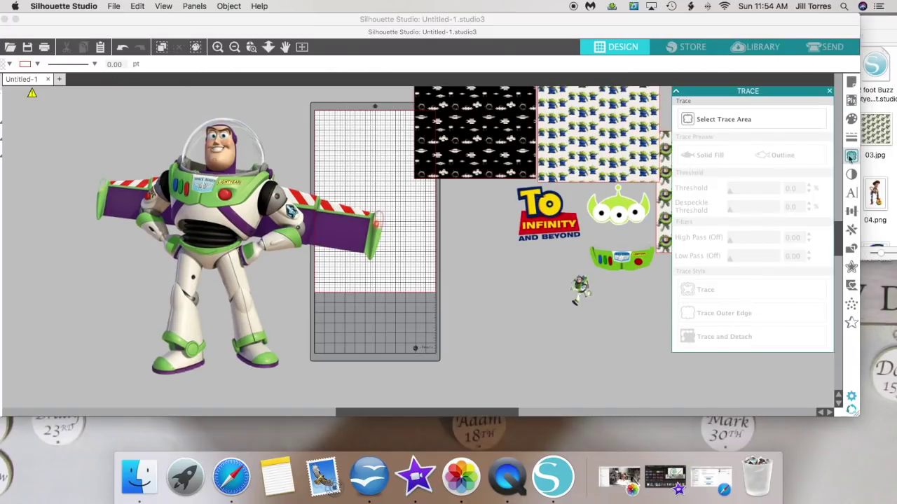
pyautogui.click(692, 121)
pyautogui.moveTo(49, 106)
pyautogui.mouseDown()
pyautogui.moveTo(315, 88)
pyautogui.moveTo(386, 287)
pyautogui.moveTo(388, 414)
pyautogui.moveTo(397, 349)
pyautogui.mouseUp()
pyautogui.moveTo(751, 193); pyautogui.dragTo(777, 194)
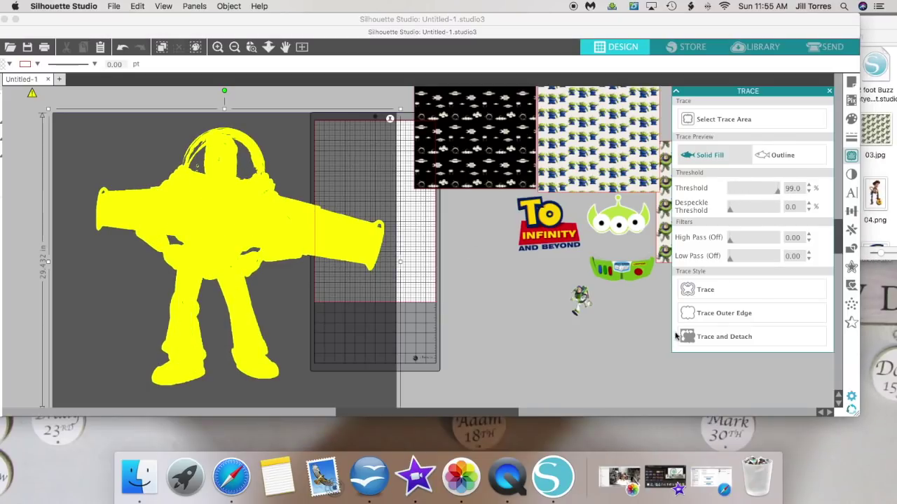
pyautogui.click(691, 337)
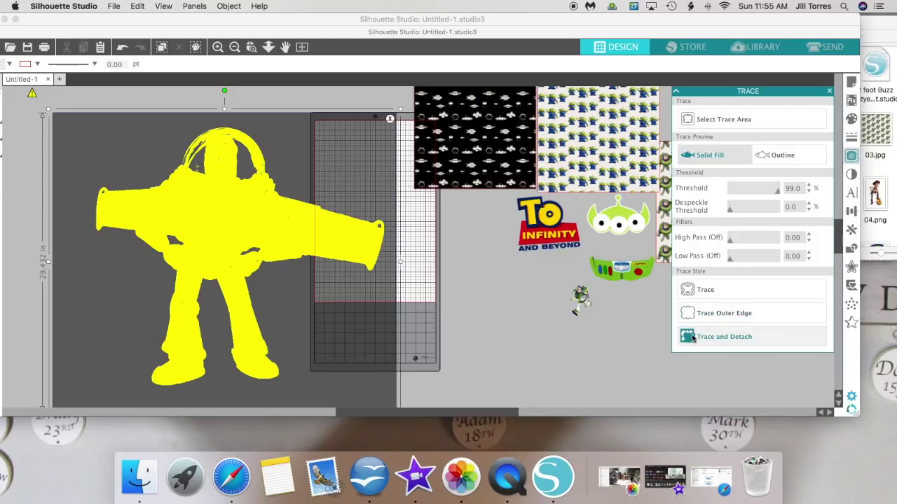
# Step: Pull the detached Buzz off its background, select the leftover trace fragments, and bring Buzz back beside the mat
pyautogui.moveTo(255, 282); pyautogui.dragTo(664, 366)
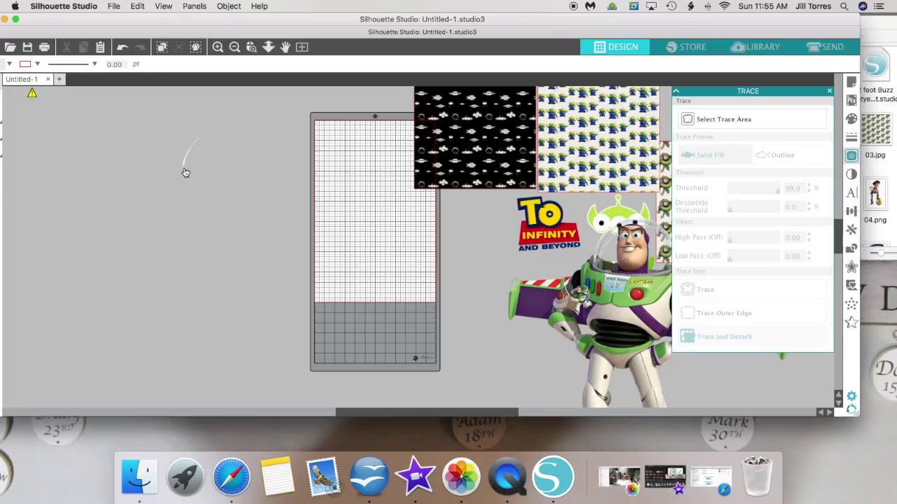
pyautogui.click(188, 134)
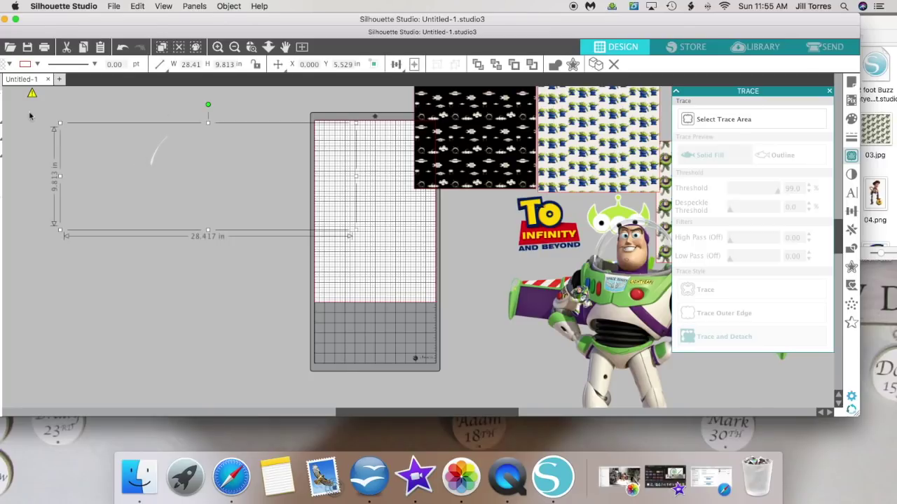
pyautogui.moveTo(52, 23); pyautogui.dragTo(75, 22)
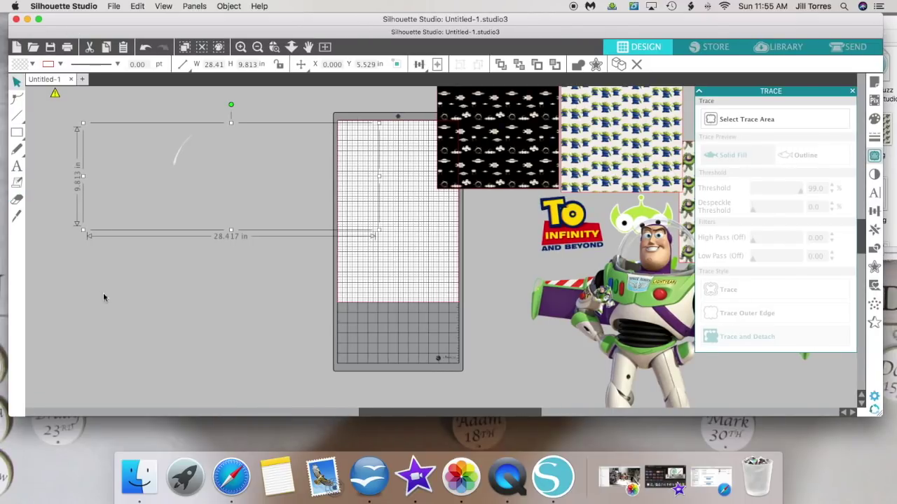
pyautogui.moveTo(79, 110); pyautogui.dragTo(287, 345)
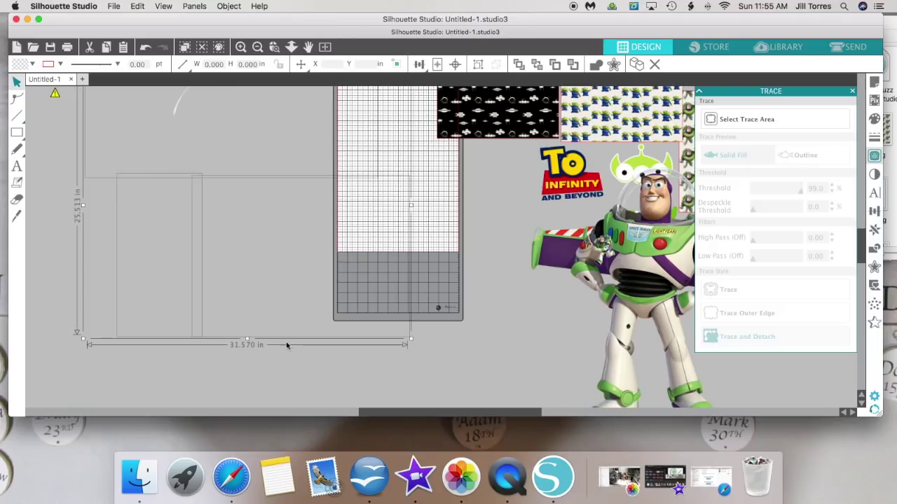
pyautogui.moveTo(286, 312); pyautogui.dragTo(144, 228)
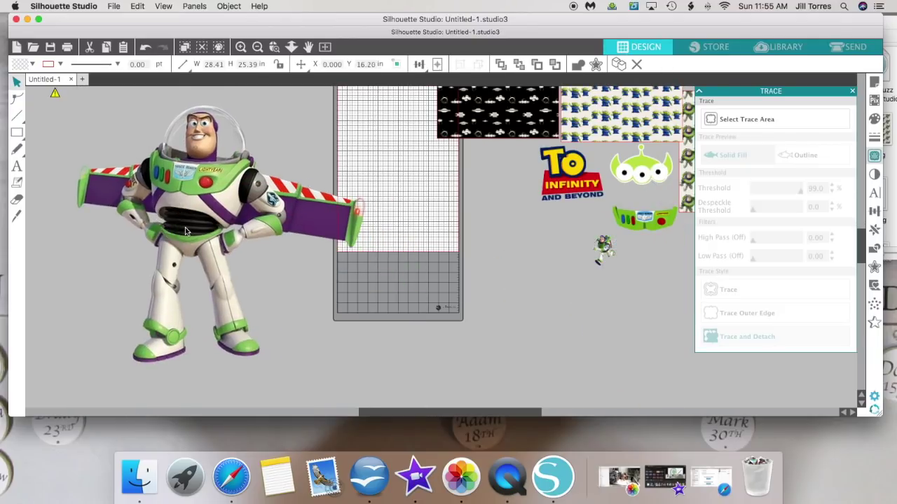
# Step: Move the logo onto the mat's edge and shift the alien face slightly toward it
pyautogui.moveTo(571, 172); pyautogui.dragTo(468, 182)
pyautogui.moveTo(656, 170)
pyautogui.mouseDown()
pyautogui.moveTo(542, 192)
pyautogui.moveTo(478, 257)
pyautogui.moveTo(615, 156)
pyautogui.mouseUp()
pyautogui.doubleClick(596, 246)
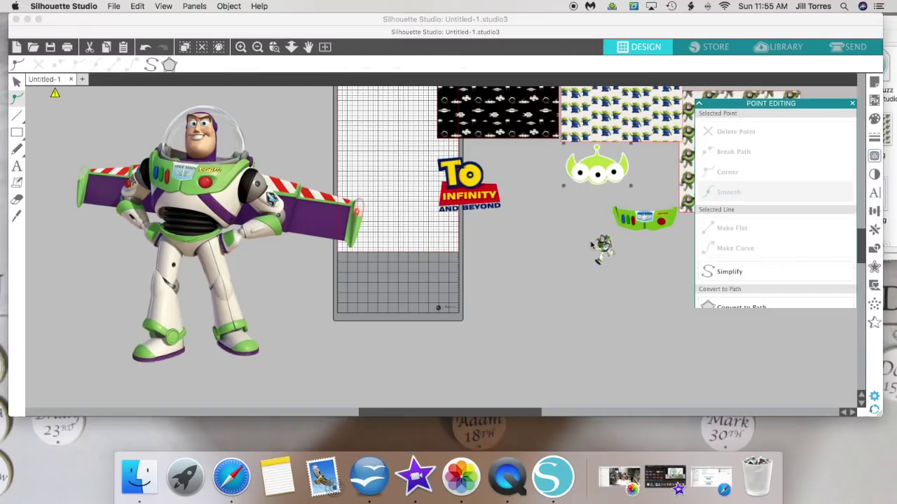
# Step: Enlarge the running Buzz image to about 14.5 in wide and place it below the logo
pyautogui.click(605, 246)
pyautogui.moveTo(606, 256); pyautogui.dragTo(694, 379)
pyautogui.moveTo(574, 245); pyautogui.dragTo(485, 234)
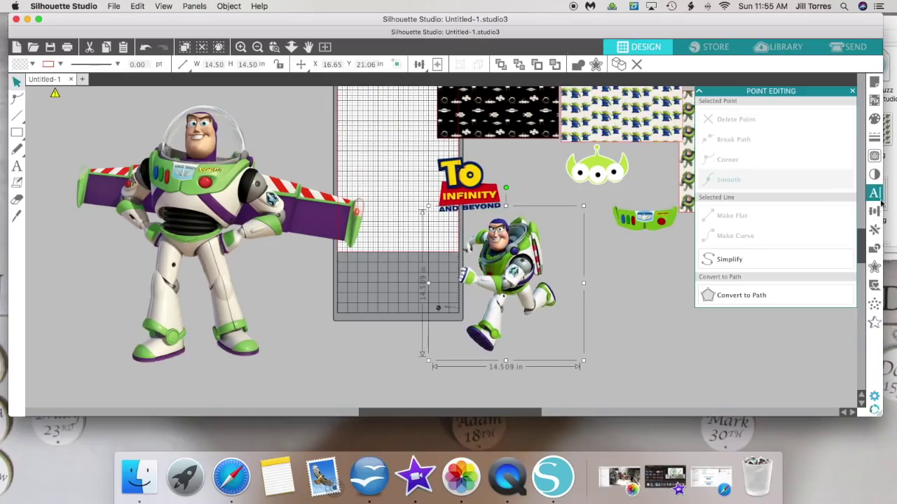
# Step: Move the logo away from the running Buzz and start an offset on the running Buzz image
pyautogui.click(874, 267)
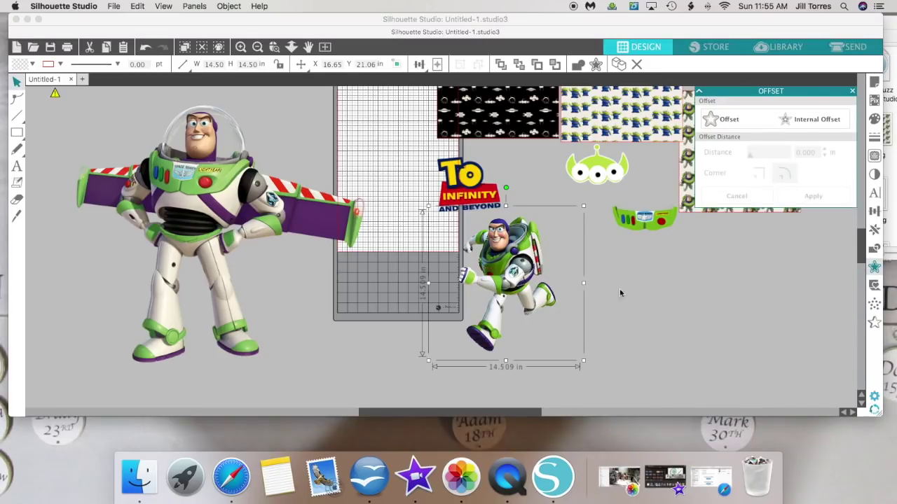
pyautogui.moveTo(460, 186); pyautogui.dragTo(313, 89)
pyautogui.click(537, 164)
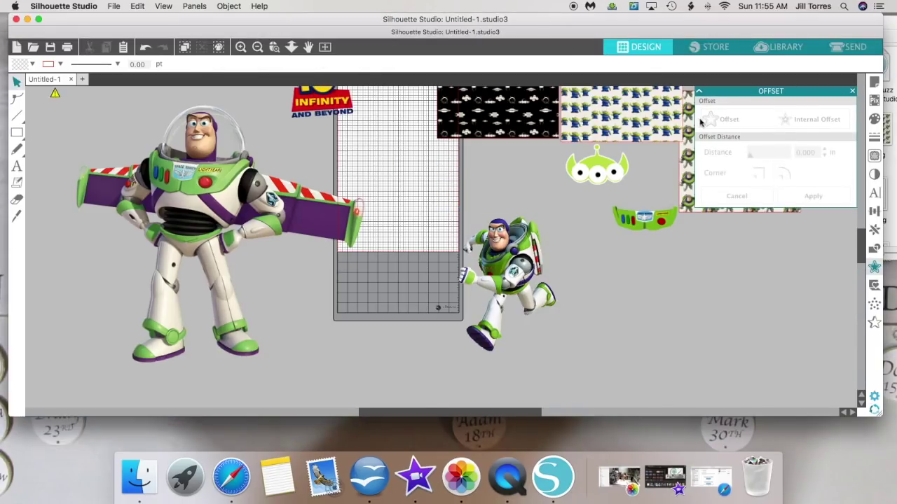
pyautogui.click(524, 260)
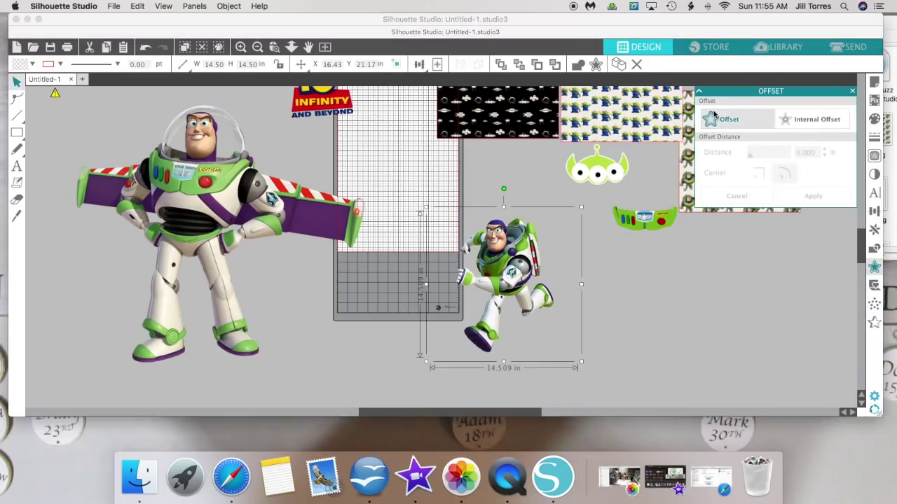
# Step: Discard the rectangular offset around the running Buzz, and trace and detach the figure with a 92% threshold
pyautogui.moveTo(573, 212)
pyautogui.mouseDown()
pyautogui.moveTo(544, 174)
pyautogui.moveTo(573, 214)
pyautogui.mouseUp()
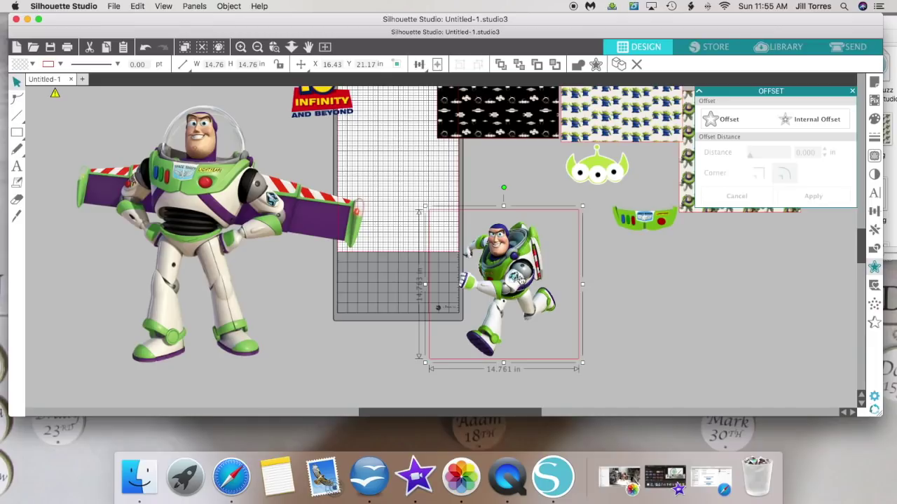
pyautogui.click(474, 215)
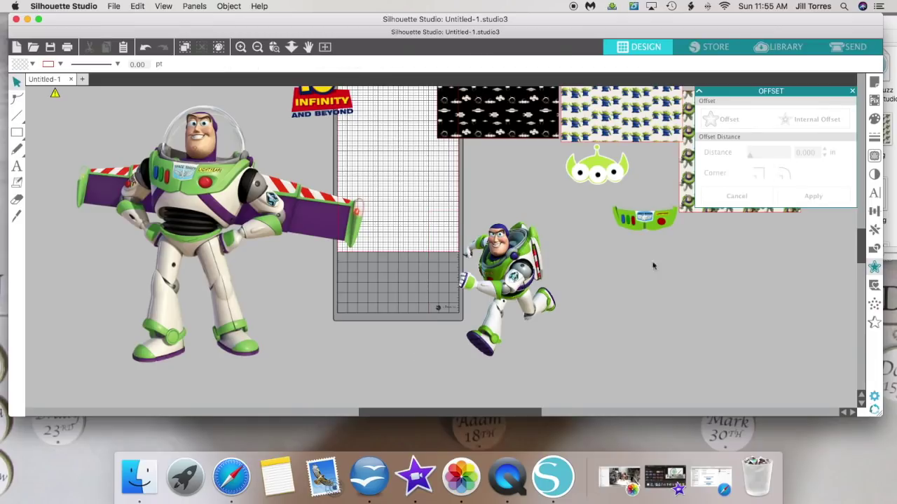
pyautogui.click(874, 156)
pyautogui.click(711, 120)
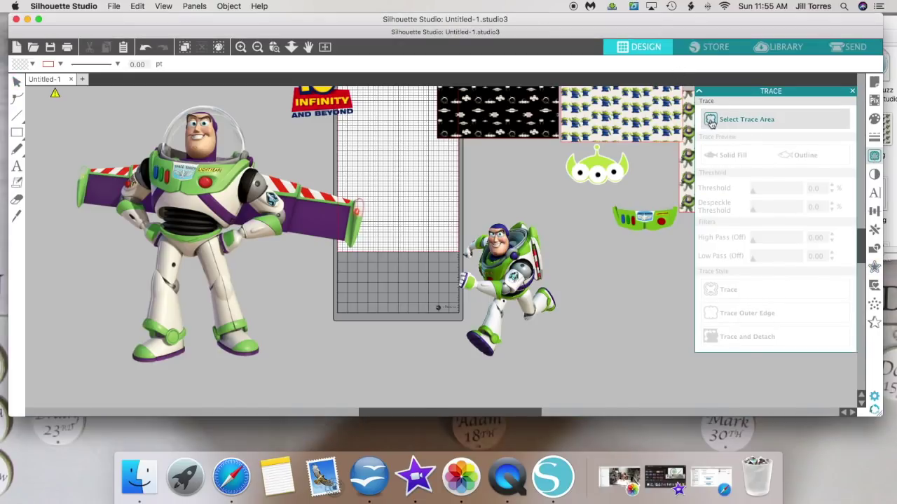
pyautogui.moveTo(423, 198)
pyautogui.mouseDown()
pyautogui.moveTo(573, 196)
pyautogui.moveTo(578, 368)
pyautogui.mouseUp()
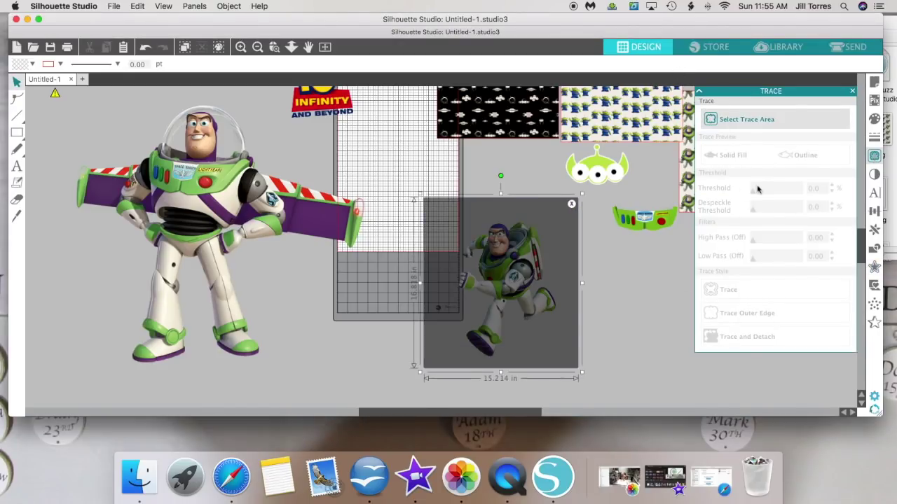
pyautogui.moveTo(773, 194); pyautogui.dragTo(798, 194)
pyautogui.click(711, 337)
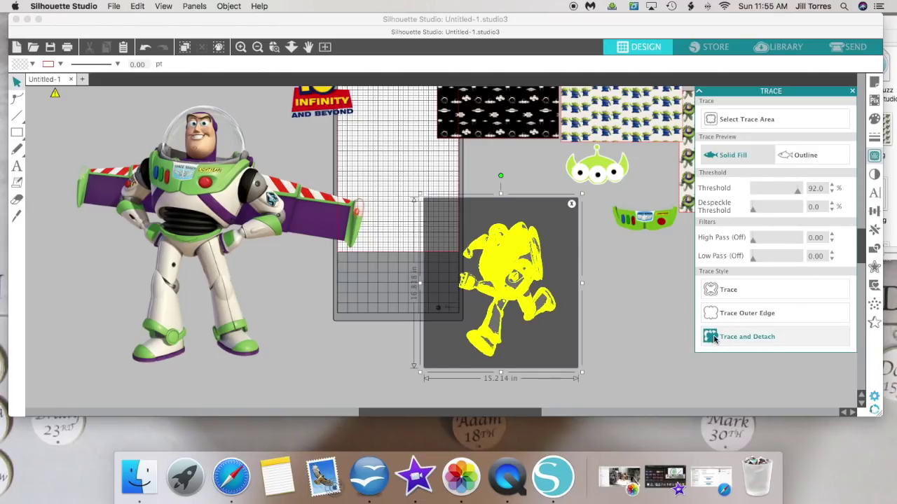
# Step: Move the detached running Buzz off its leftovers to beside the mat, shifting the standing Buzz farther left to make room
pyautogui.moveTo(511, 280); pyautogui.dragTo(294, 252)
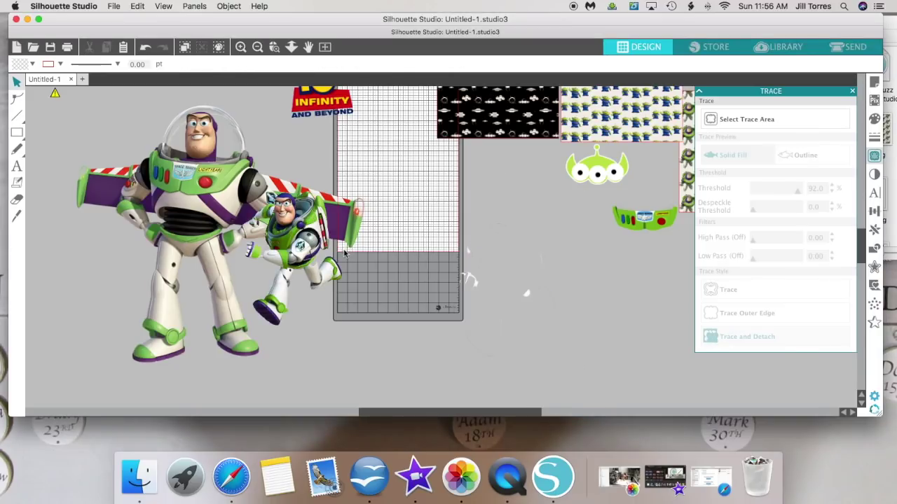
pyautogui.press('super+z')
pyautogui.moveTo(243, 232); pyautogui.dragTo(355, 205)
pyautogui.press('super+z')
pyautogui.press('super+z')
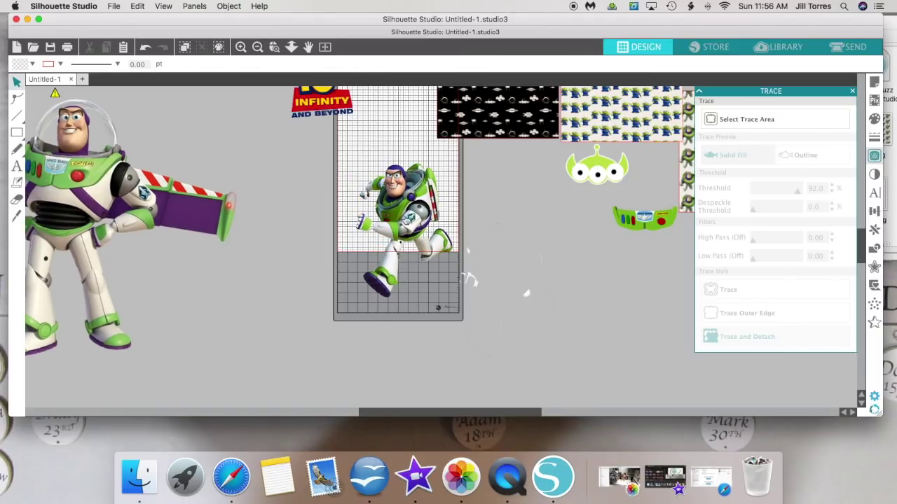
pyautogui.press('super+z')
# Step: Enlarge the detached running Buzz and shift the leftover trace fragments clear of the mat
pyautogui.click(334, 234)
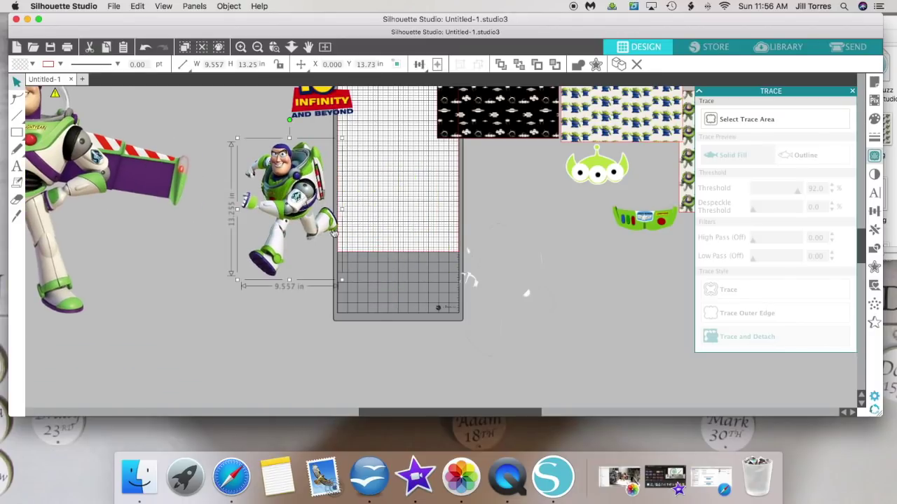
pyautogui.moveTo(343, 280); pyautogui.dragTo(363, 259)
pyautogui.click(531, 297)
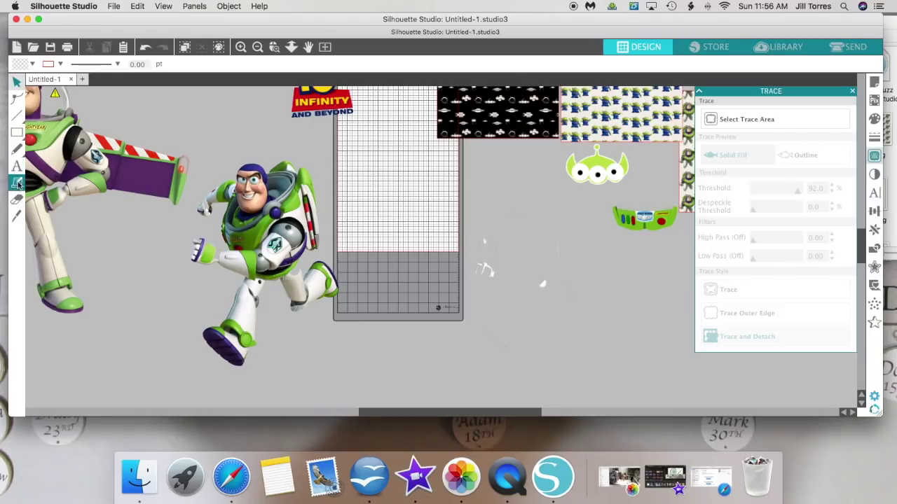
# Step: Erase around the white finger fragment to separate it from the leftovers, and move it below the green chest panel
pyautogui.click(16, 201)
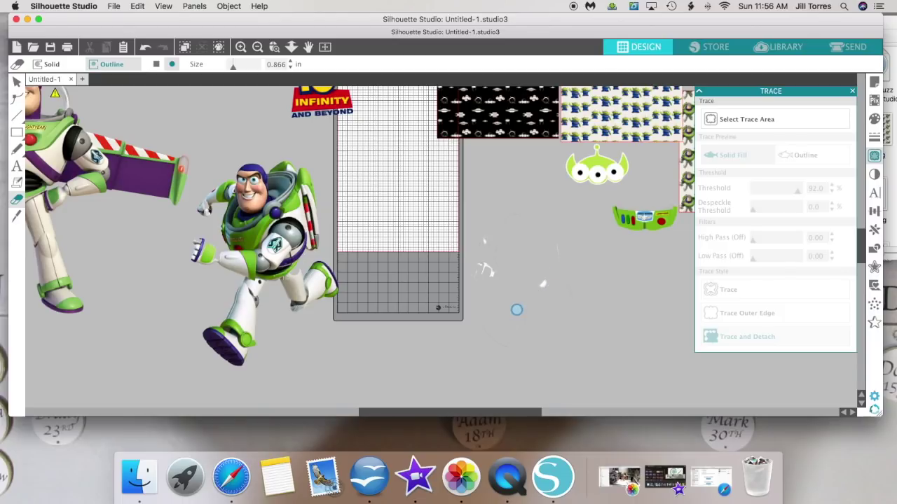
pyautogui.moveTo(516, 310); pyautogui.dragTo(473, 289)
pyautogui.click(506, 219)
pyautogui.click(526, 243)
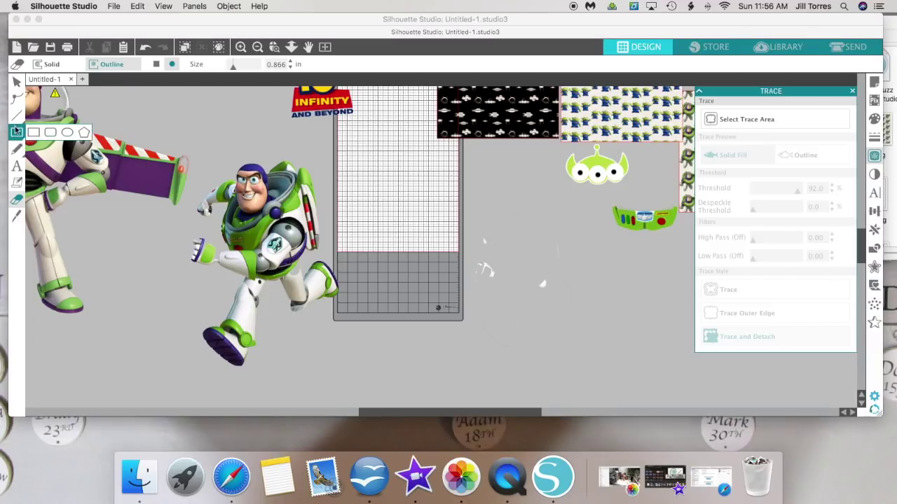
pyautogui.click(17, 82)
pyautogui.click(490, 270)
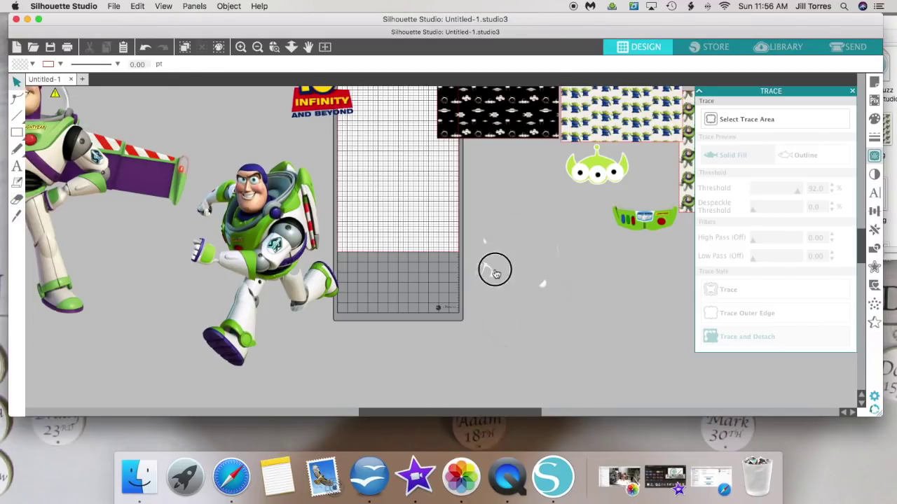
pyautogui.moveTo(490, 272); pyautogui.dragTo(655, 282)
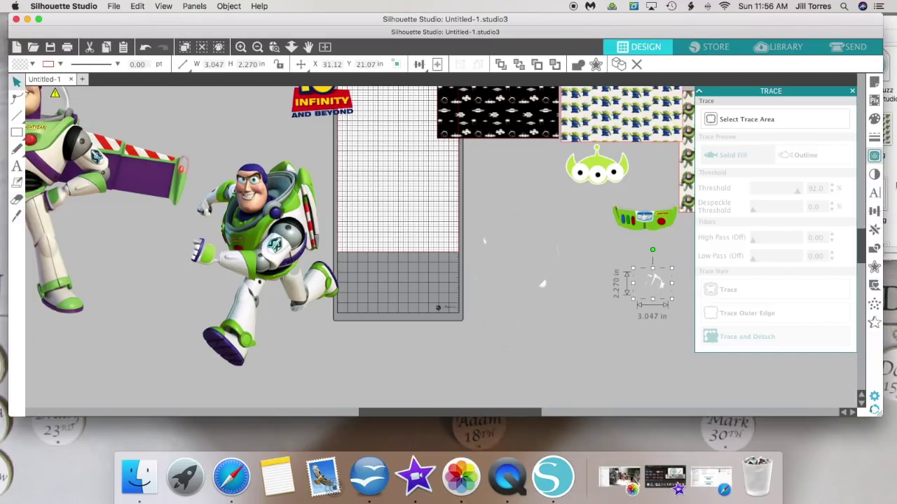
pyautogui.click(874, 267)
pyautogui.click(713, 122)
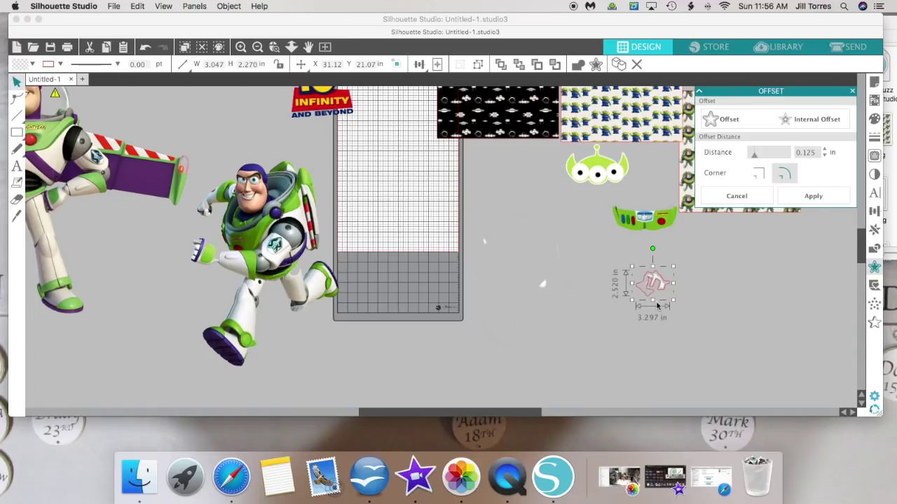
pyautogui.press('super+z')
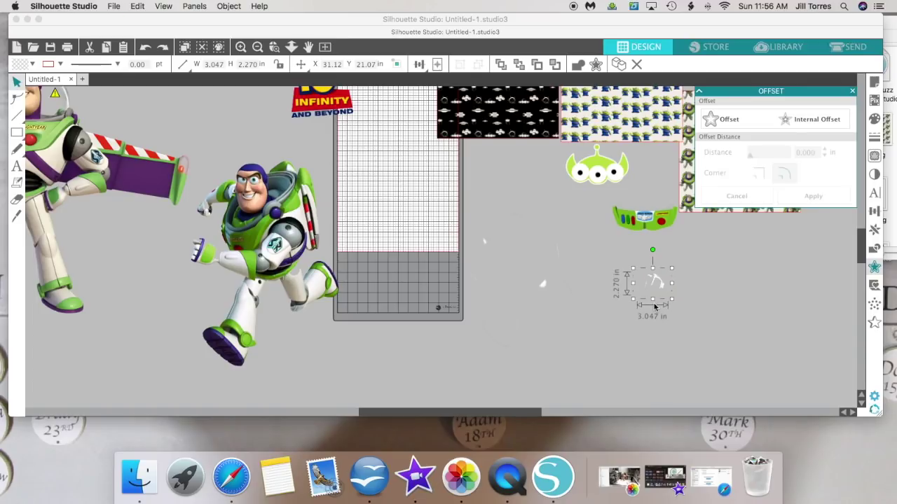
# Step: Erase the stray bits beside the separated finger fragment and select the cleaned piece
pyautogui.click(17, 199)
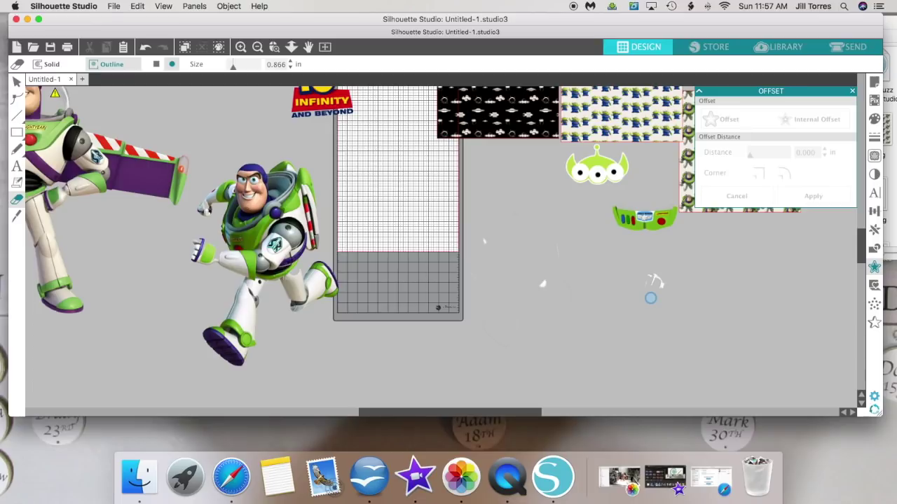
pyautogui.click(17, 82)
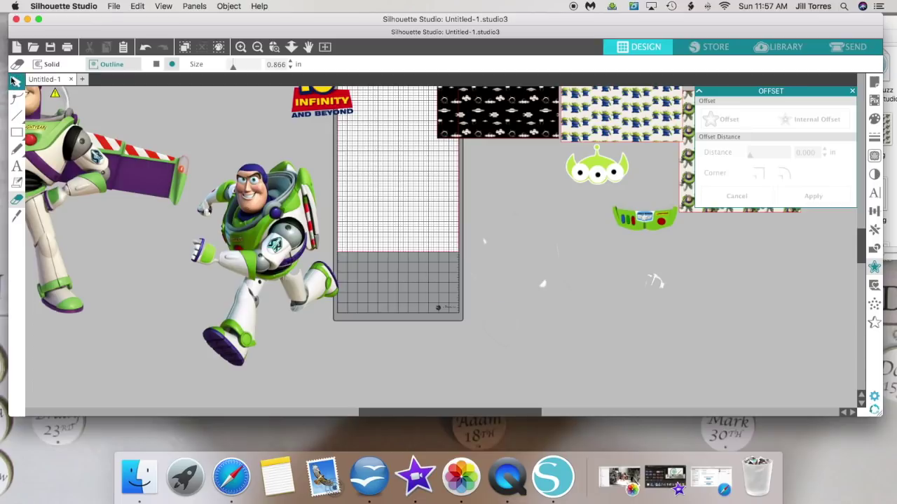
pyautogui.click(651, 283)
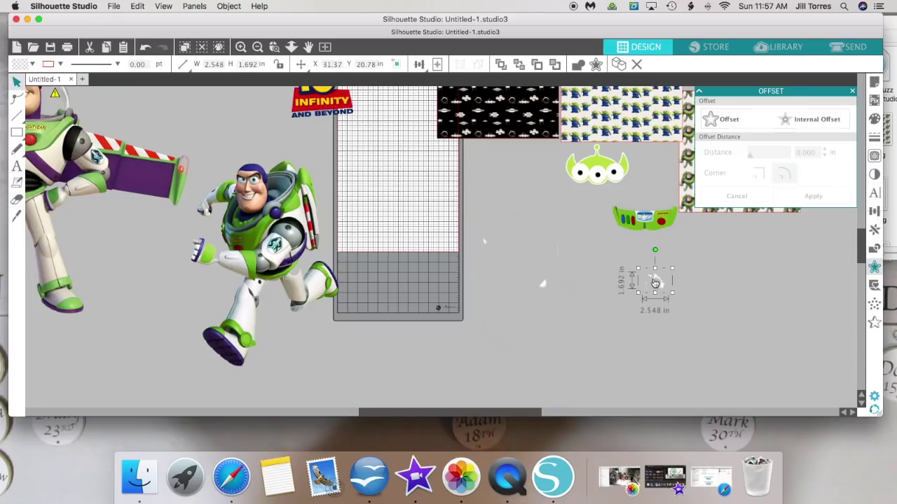
# Step: Try a 0.125 in offset on the finger fragment, pull the fragment out of it and delete the offset outline
pyautogui.click(875, 269)
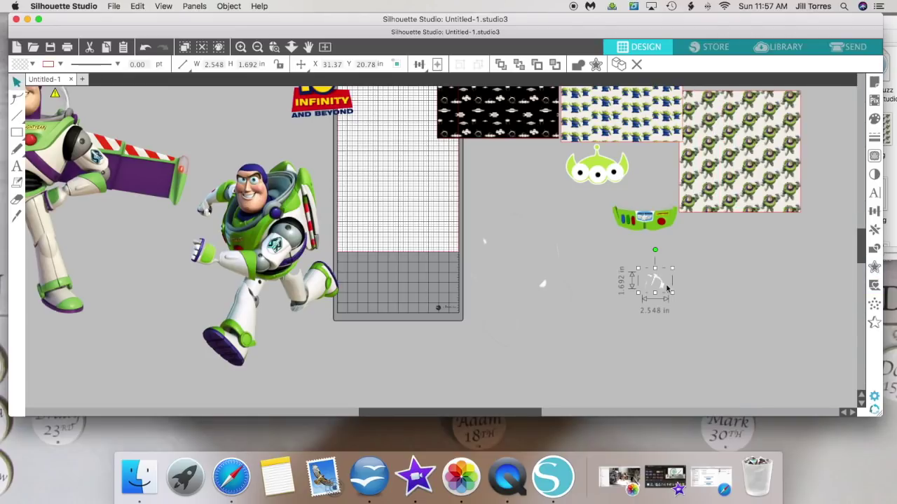
pyautogui.click(872, 270)
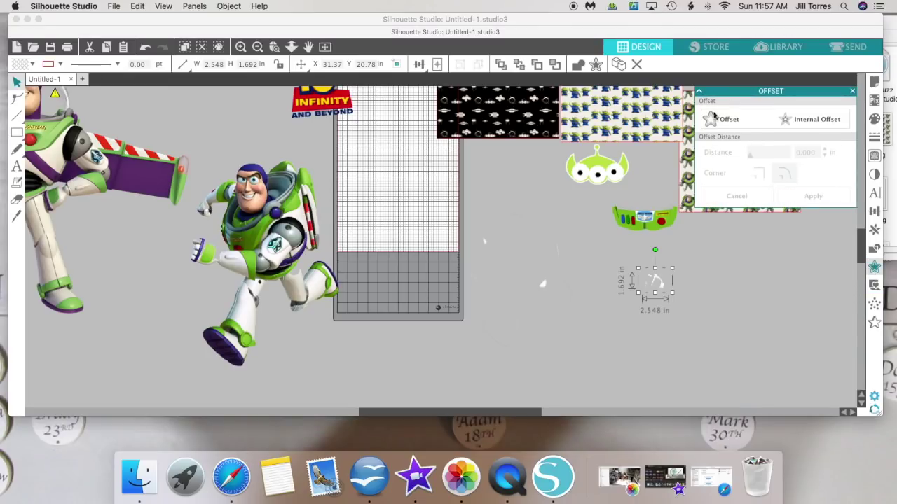
pyautogui.click(715, 119)
pyautogui.click(722, 326)
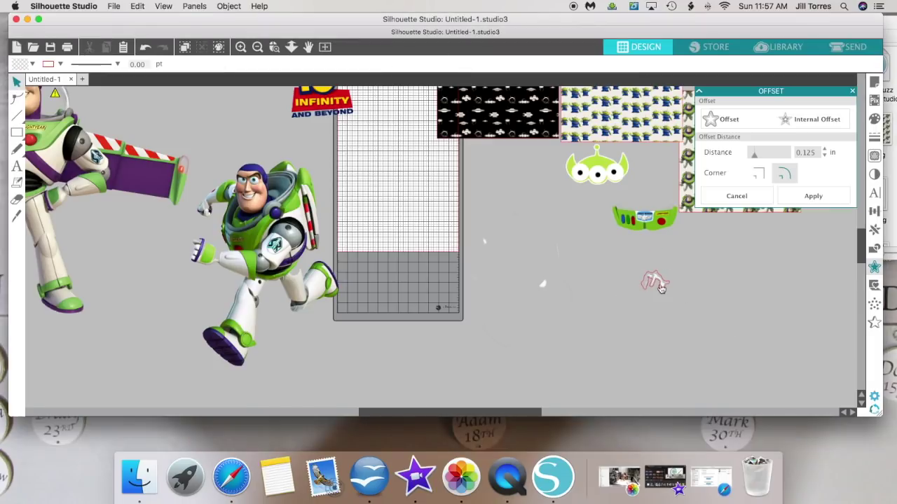
pyautogui.click(659, 287)
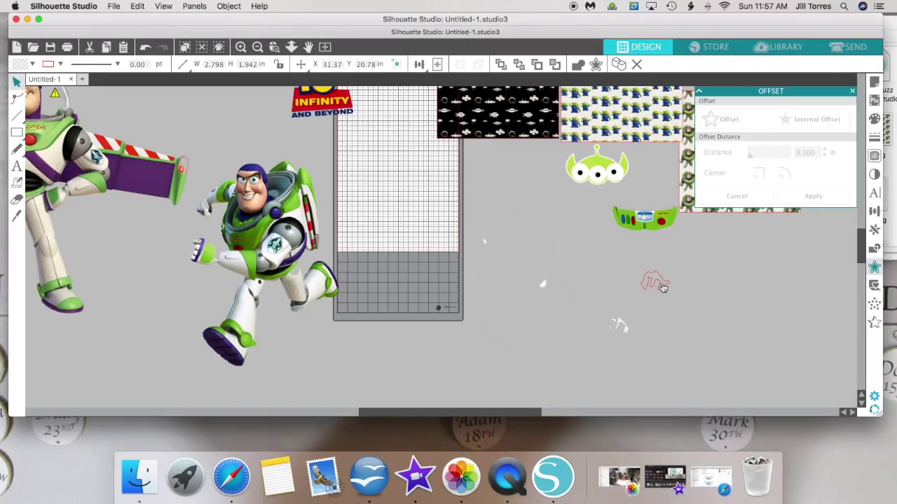
pyautogui.press('Delete')
# Step: Fit the cleaned finger fragment onto the running Buzz's forward hand
pyautogui.click(621, 324)
pyautogui.moveTo(205, 220); pyautogui.dragTo(212, 251)
pyautogui.click(228, 133)
pyautogui.click(240, 46)
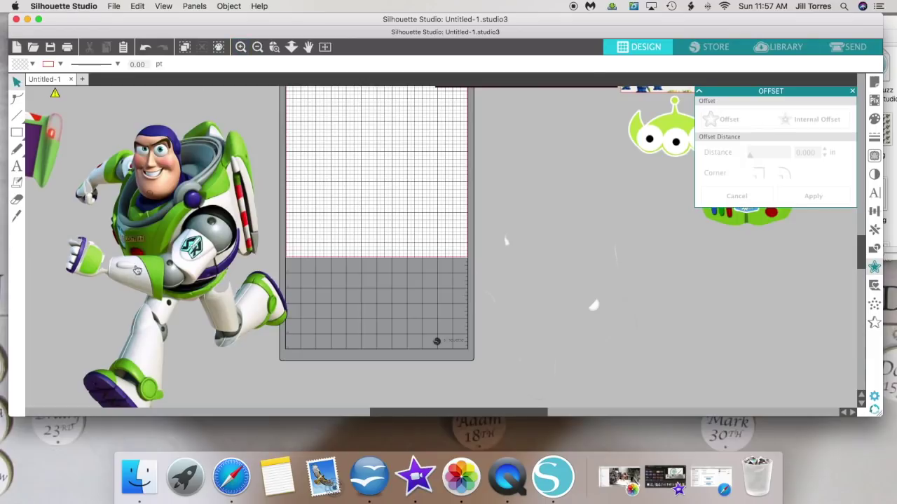
pyautogui.moveTo(97, 246)
pyautogui.mouseDown()
pyautogui.moveTo(100, 271)
pyautogui.moveTo(91, 249)
pyautogui.mouseUp()
# Step: Place the remaining white fragments on the running Buzz's rear hand and back leg
pyautogui.moveTo(504, 243); pyautogui.dragTo(90, 199)
pyautogui.moveTo(591, 312); pyautogui.dragTo(220, 294)
pyautogui.click(584, 280)
pyautogui.click(516, 284)
# Step: Move the standing Buzz out of the way and group the running Buzz with its restored fragments
pyautogui.moveTo(42, 144); pyautogui.dragTo(3, 125)
pyautogui.moveTo(171, 105); pyautogui.dragTo(385, 364)
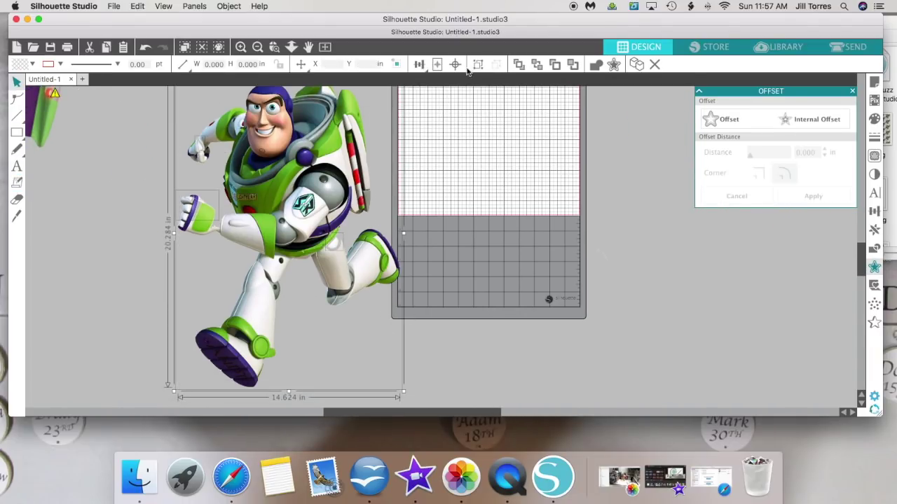
pyautogui.click(476, 66)
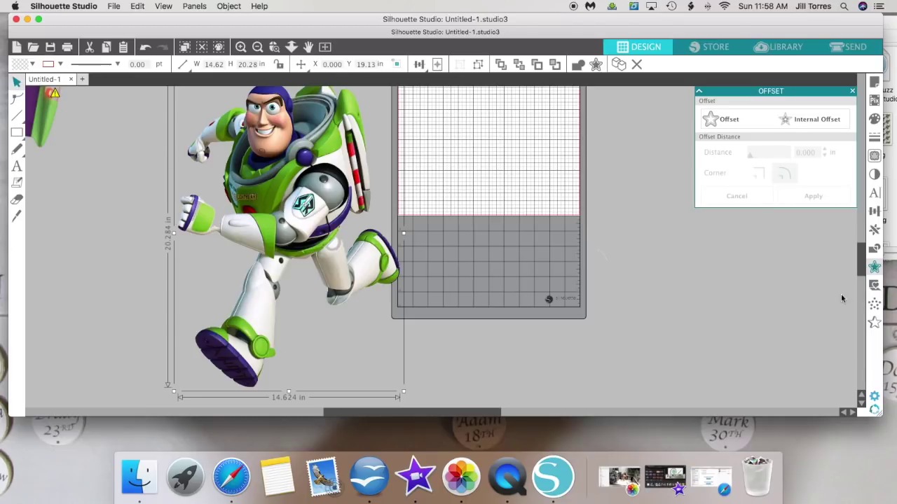
# Step: Offset the grouped running Buzz by 0.050 in and fill the offset shape with red
pyautogui.click(710, 124)
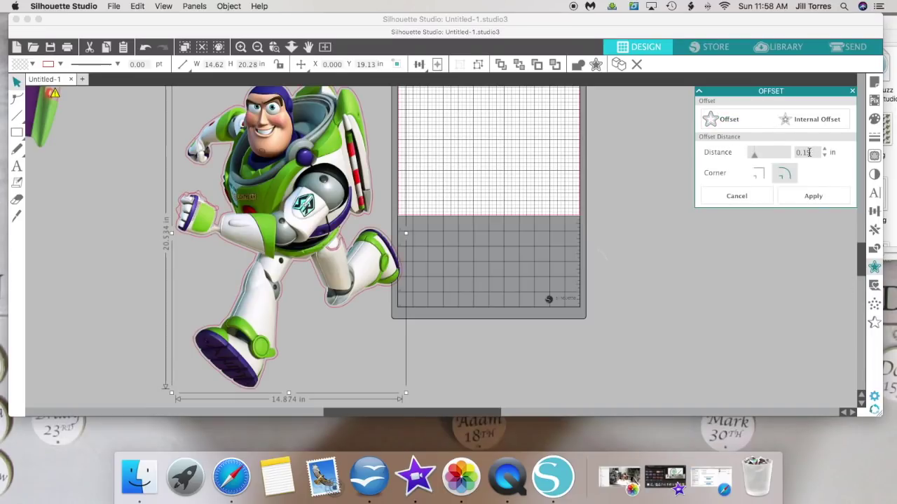
pyautogui.press('Return')
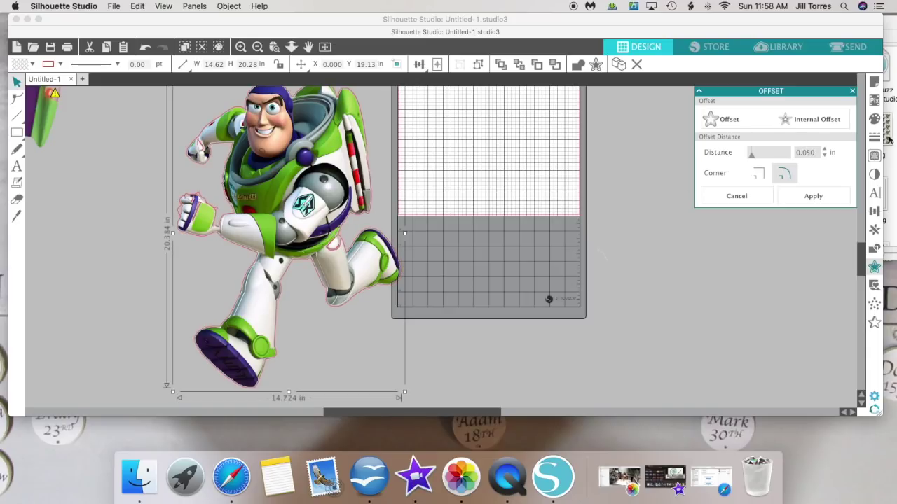
pyautogui.click(879, 125)
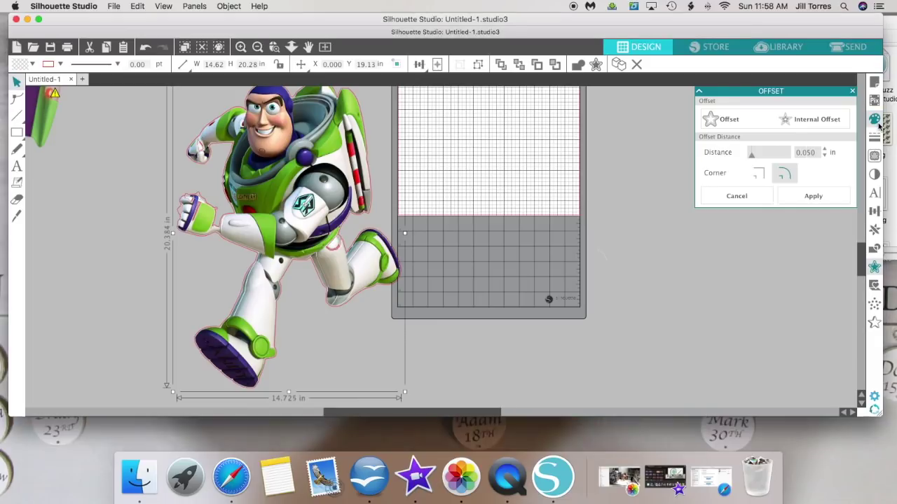
pyautogui.click(877, 122)
pyautogui.click(706, 137)
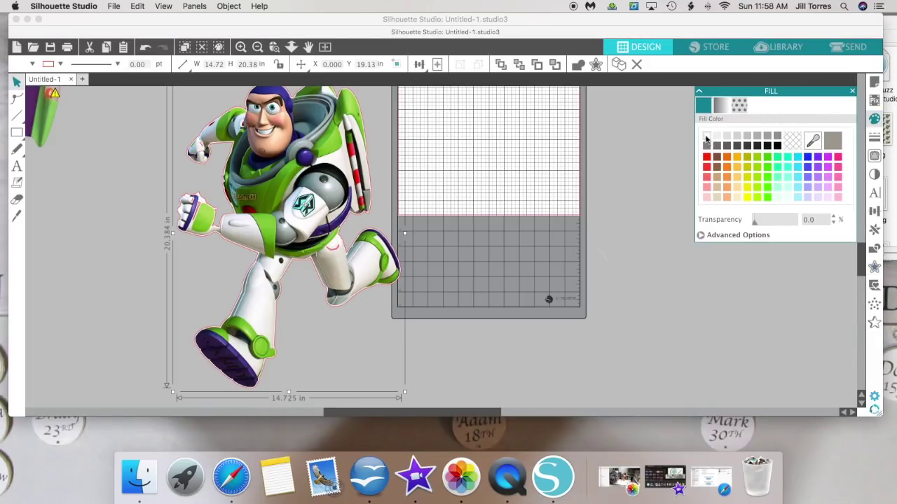
pyautogui.click(706, 157)
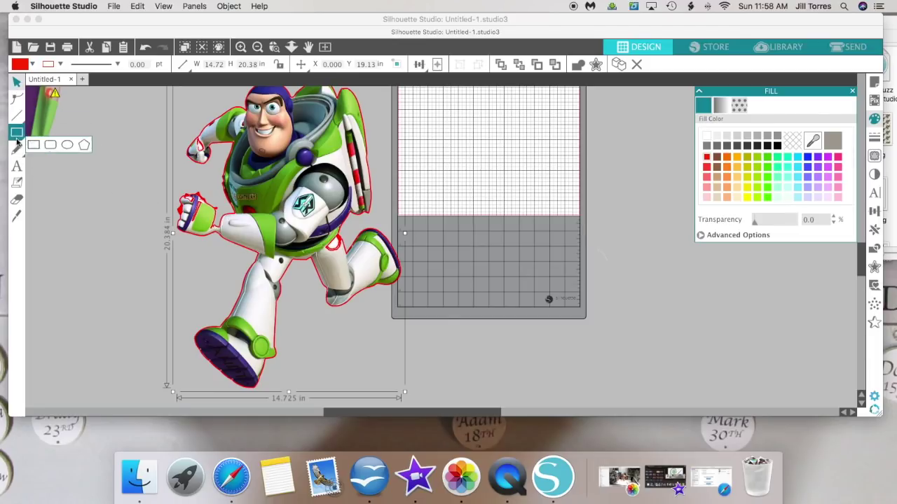
# Step: Erase the jagged red offset edges around the fingers of the running Buzz's forward hand
pyautogui.click(16, 199)
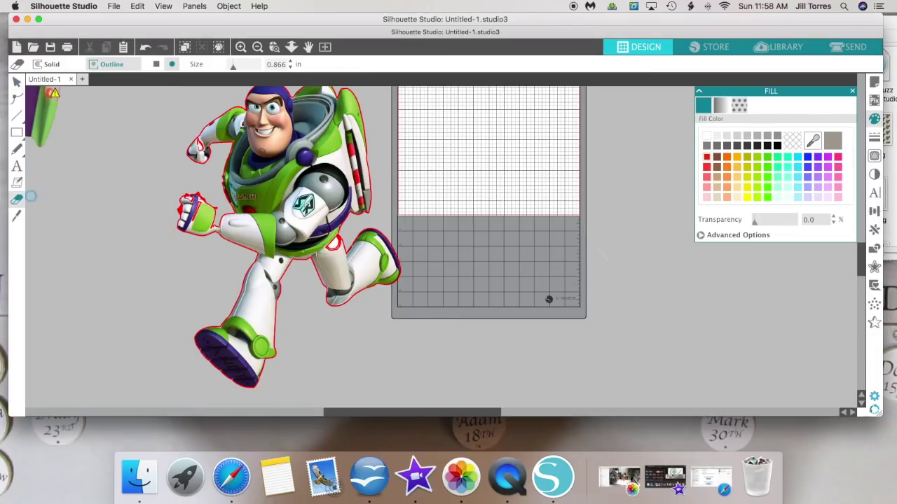
pyautogui.click(186, 188)
pyautogui.click(174, 207)
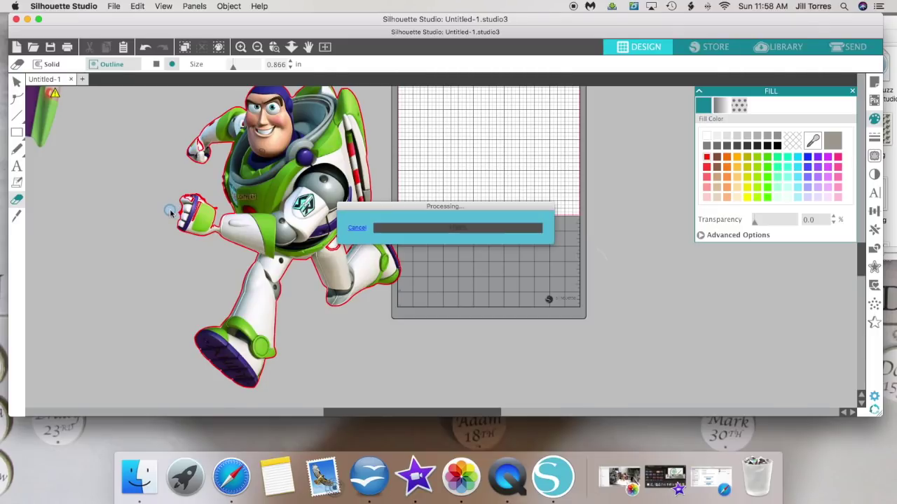
pyautogui.click(174, 212)
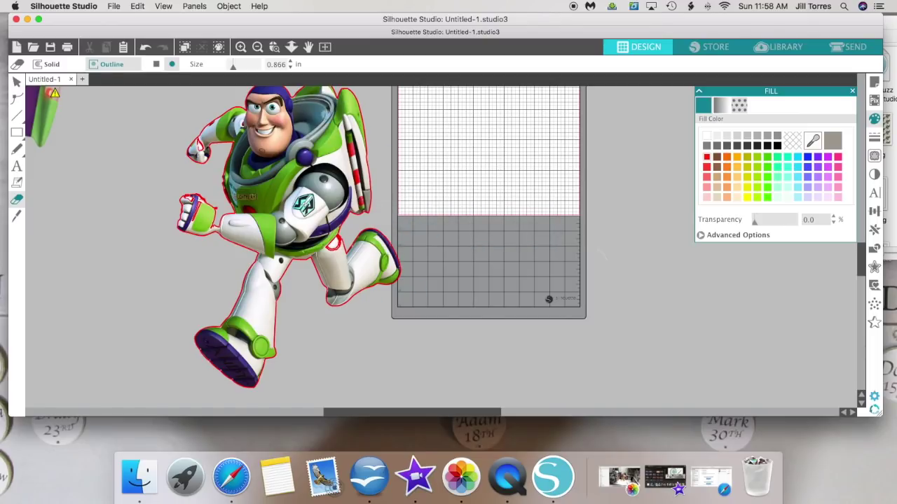
pyautogui.scroll(3, 499, 298)
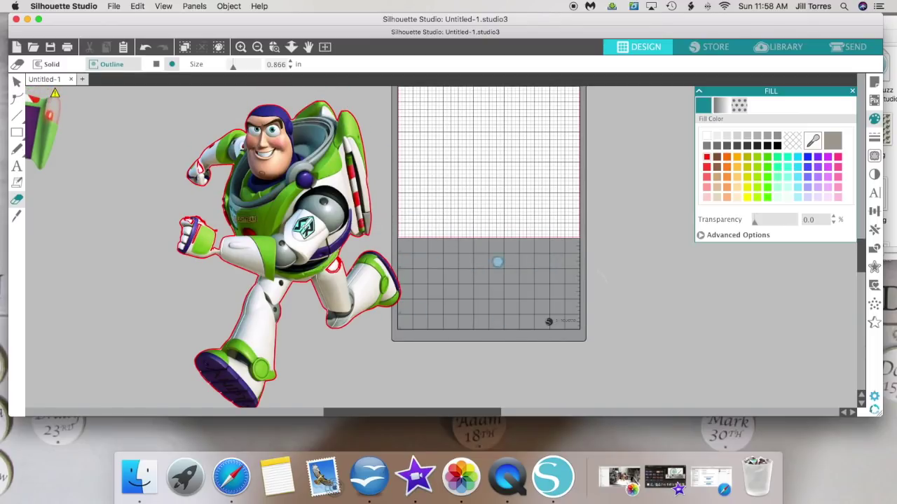
pyautogui.click(17, 82)
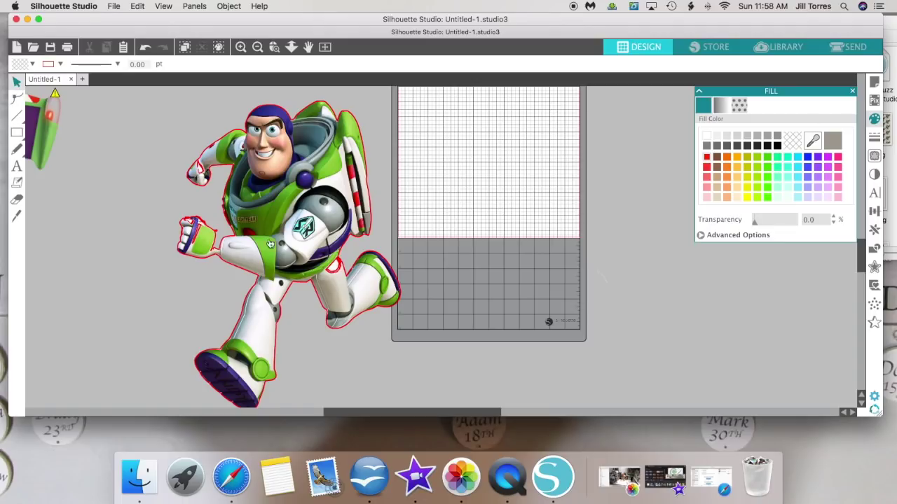
# Step: Move the running Buzz off its red offset shape and release the shape's compound path
pyautogui.moveTo(282, 246); pyautogui.dragTo(562, 278)
pyautogui.click(313, 215)
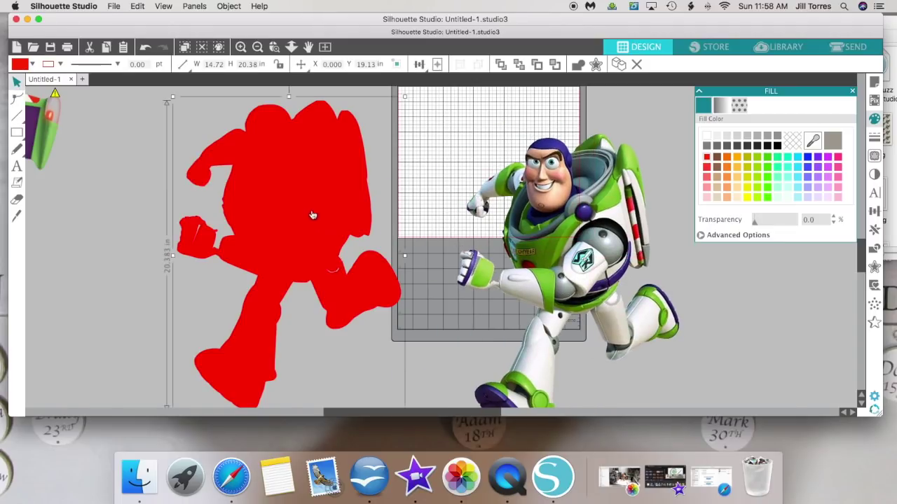
pyautogui.click(229, 6)
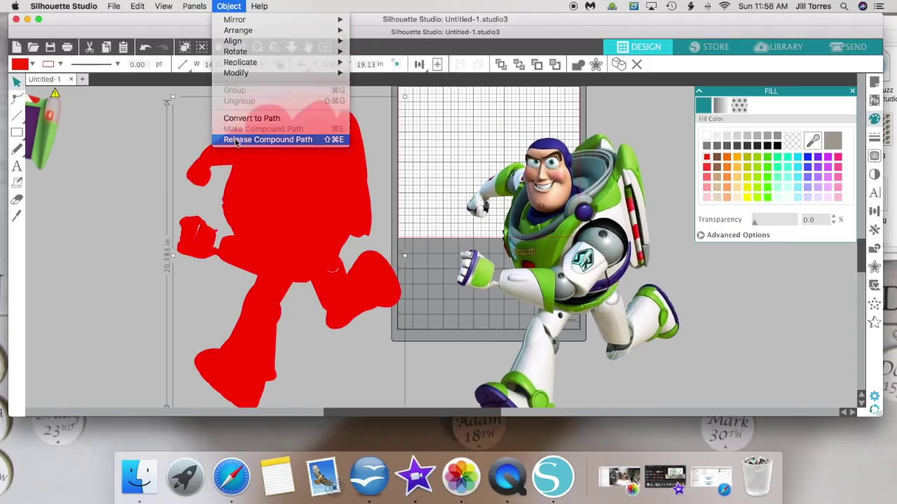
pyautogui.click(237, 140)
# Step: Select the released red pieces and weld them into one solid silhouette
pyautogui.click(163, 143)
pyautogui.click(328, 334)
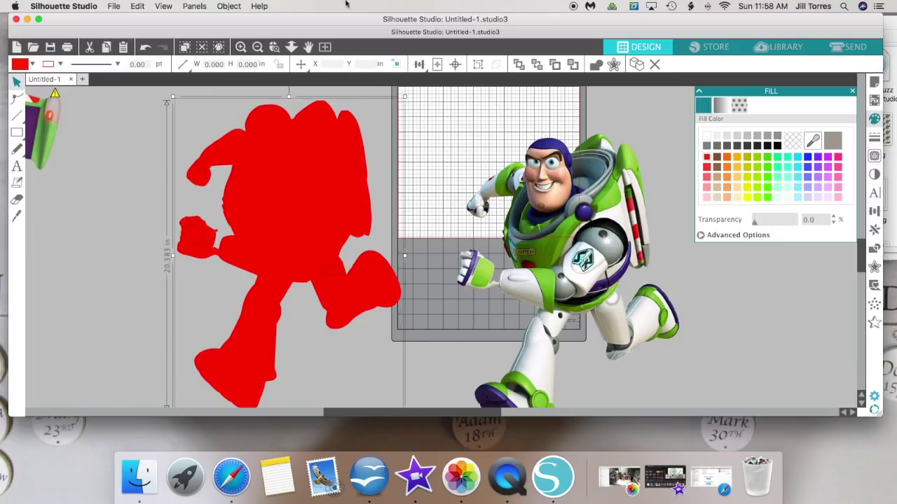
pyautogui.click(228, 6)
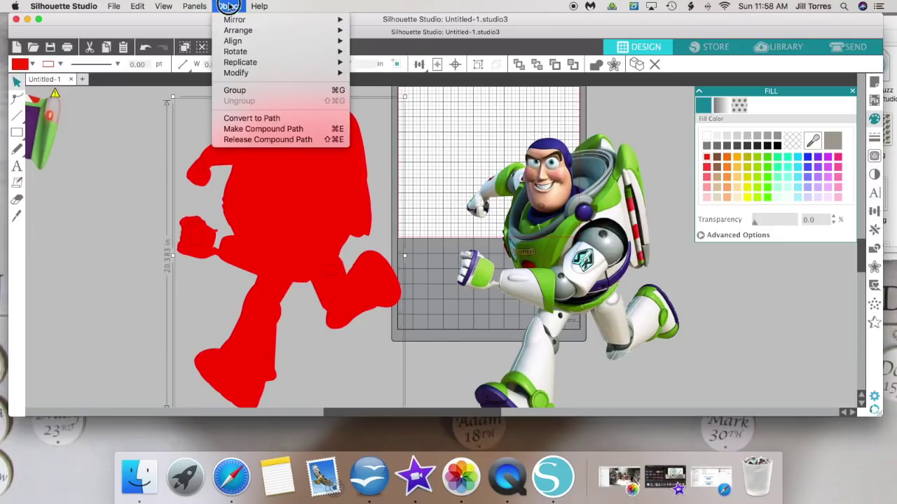
pyautogui.moveTo(237, 73)
pyautogui.click(374, 74)
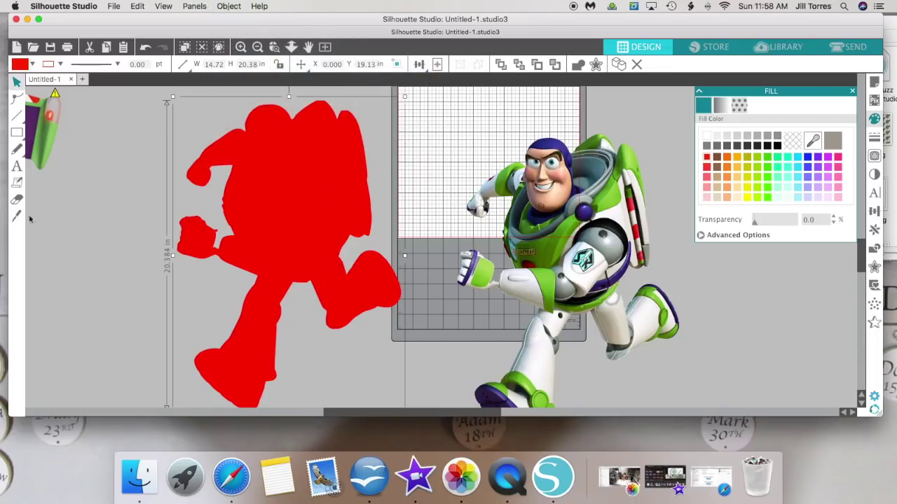
# Step: Draw a small rounded rectangle about 0.96 by 1.51 in beside the red silhouette and fill it with red
pyautogui.click(16, 132)
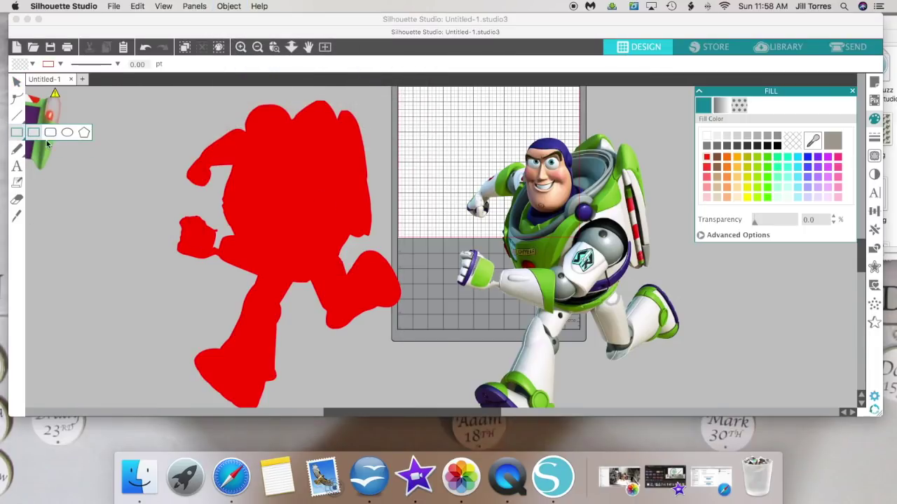
pyautogui.moveTo(113, 227); pyautogui.dragTo(124, 250)
pyautogui.click(16, 82)
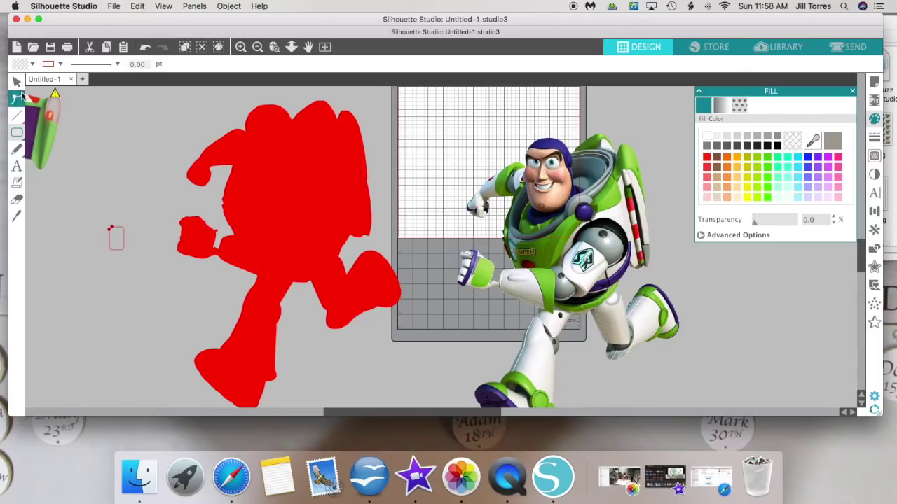
pyautogui.click(109, 242)
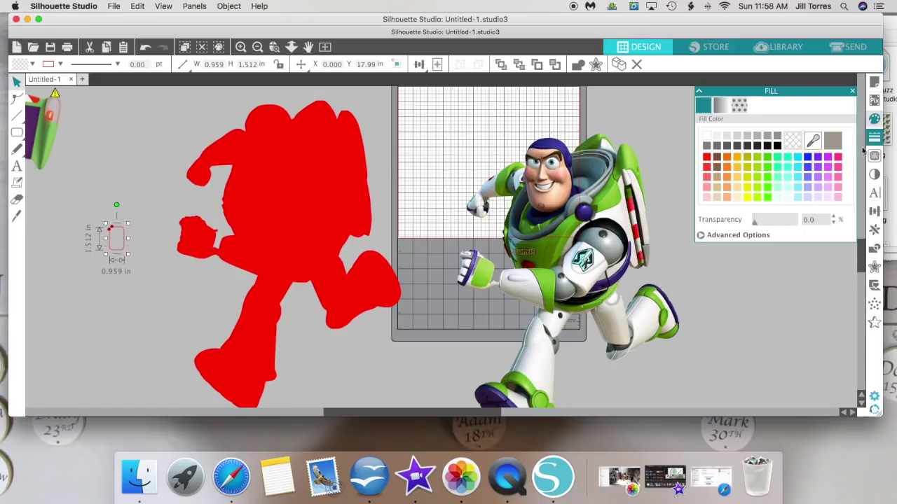
pyautogui.click(706, 157)
# Step: Place the red rounded rectangle, tilted along the arm, over the gap between the silhouette's forward hand and forearm
pyautogui.moveTo(117, 241); pyautogui.dragTo(214, 255)
pyautogui.click(222, 243)
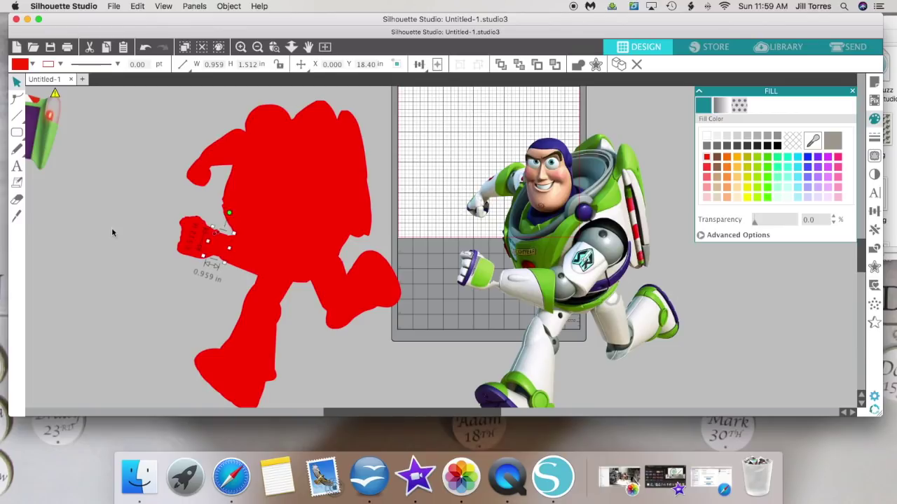
pyautogui.click(174, 290)
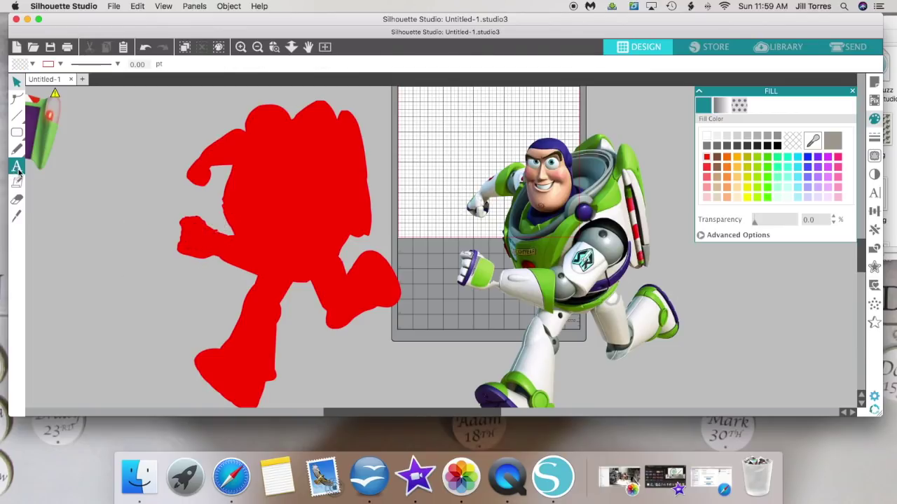
# Step: Reduce the outline eraser to 0.315 in and trim the rough edge at the silhouette's wrist patch
pyautogui.click(17, 200)
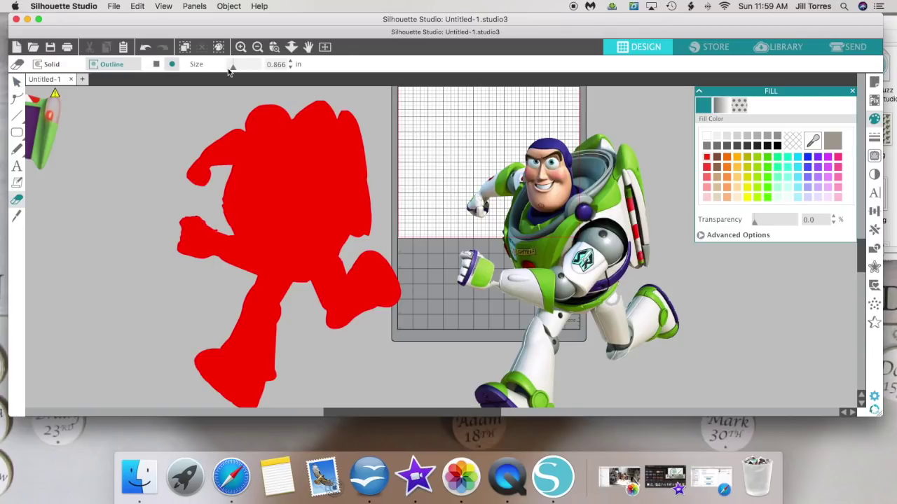
pyautogui.click(291, 68)
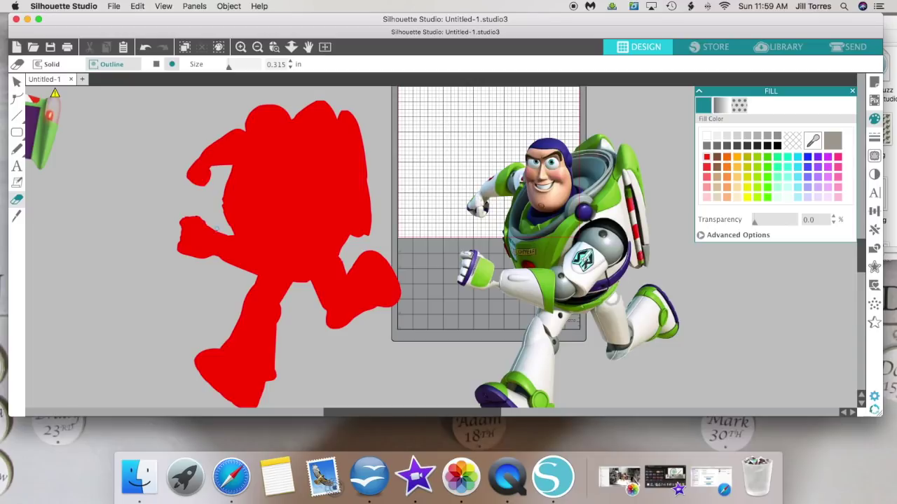
pyautogui.click(18, 82)
# Step: Weld the red silhouette and its wrist patch together and fill the shape with white
pyautogui.click(332, 161)
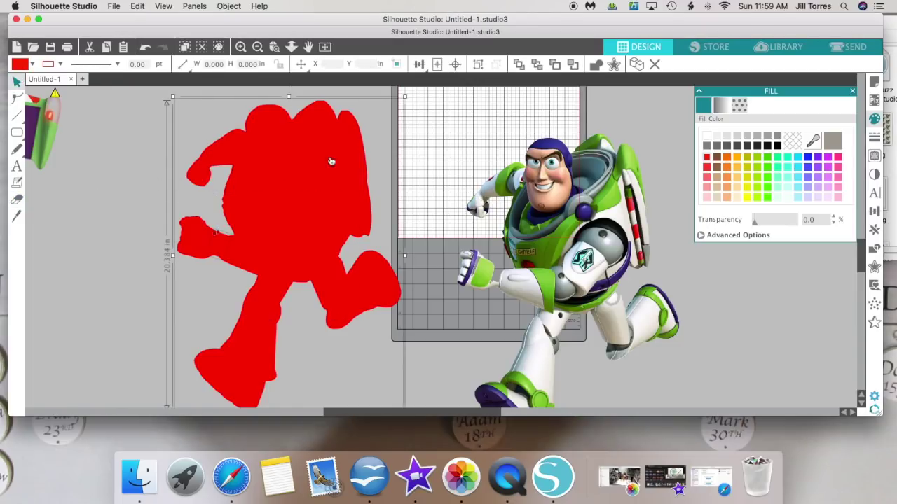
pyautogui.click(228, 6)
pyautogui.moveTo(308, 73)
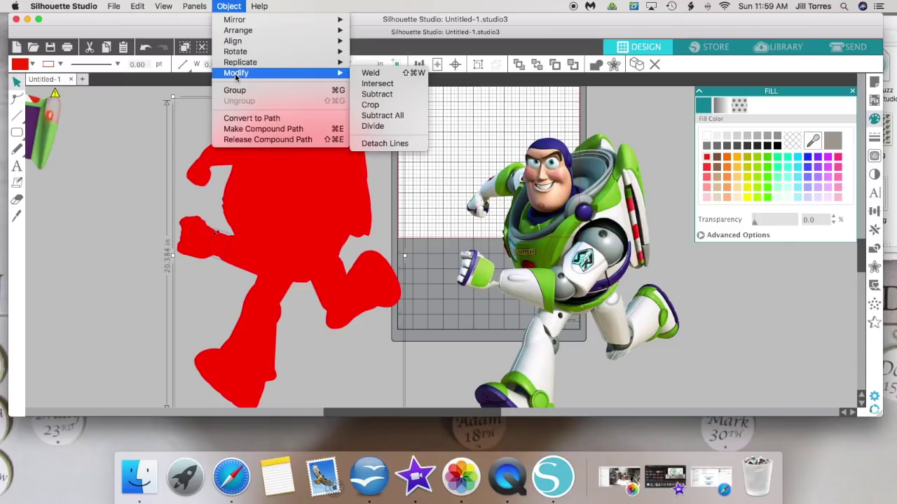
pyautogui.click(371, 73)
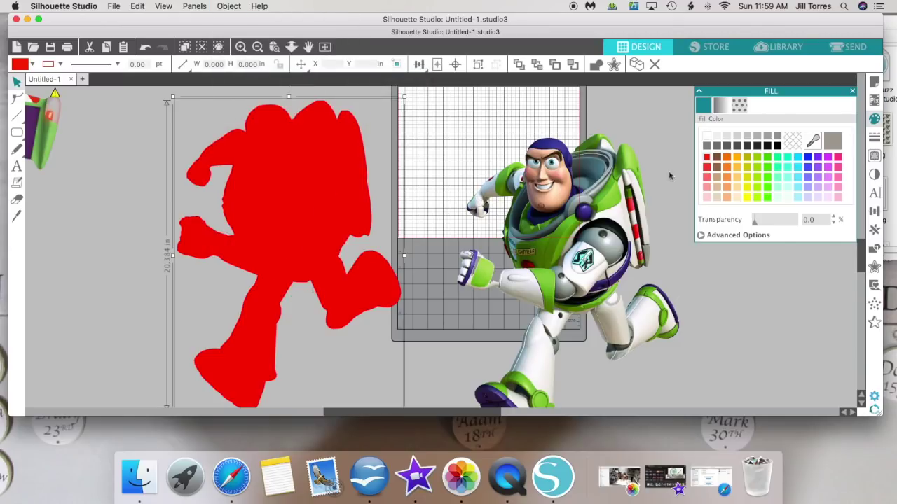
pyautogui.click(704, 136)
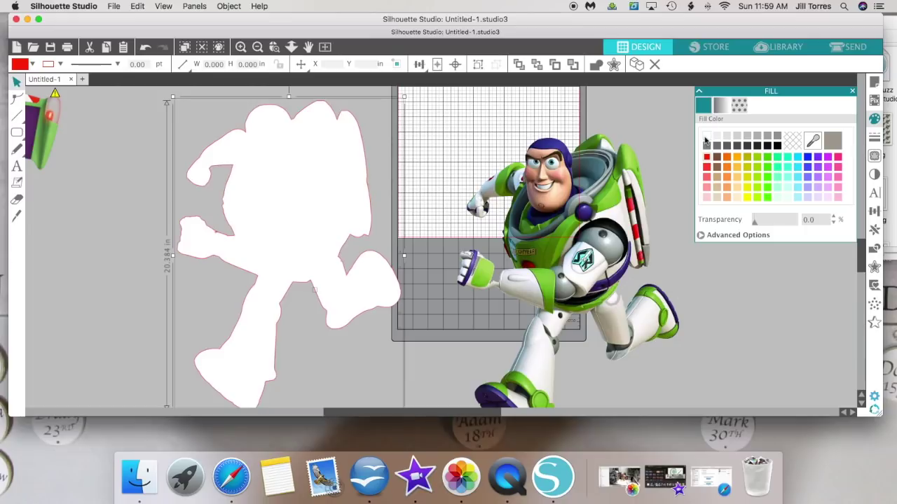
# Step: Move the running Buzz back over the white silhouette and bring it to the front
pyautogui.moveTo(594, 181); pyautogui.dragTo(330, 136)
pyautogui.rightClick(393, 154)
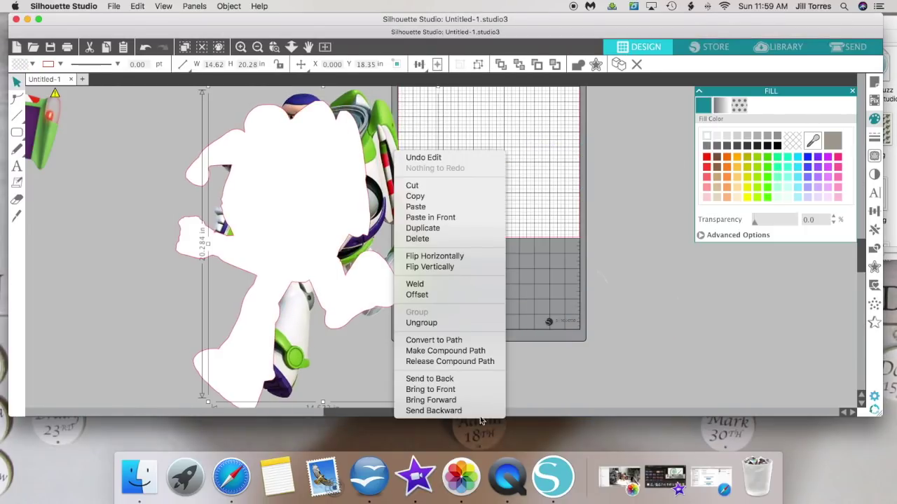
pyautogui.click(442, 390)
pyautogui.moveTo(352, 196); pyautogui.dragTo(306, 199)
# Step: Center the running Buzz on the white silhouette and group the two
pyautogui.moveTo(111, 193); pyautogui.dragTo(402, 200)
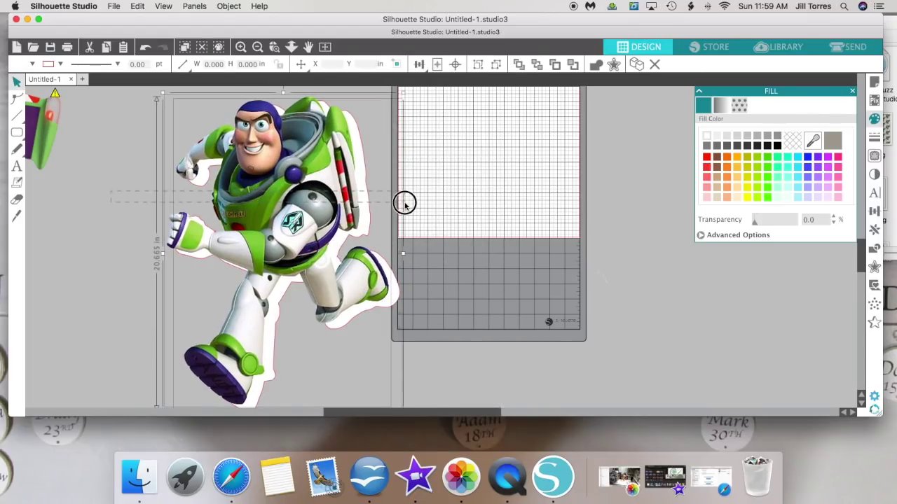
pyautogui.click(875, 212)
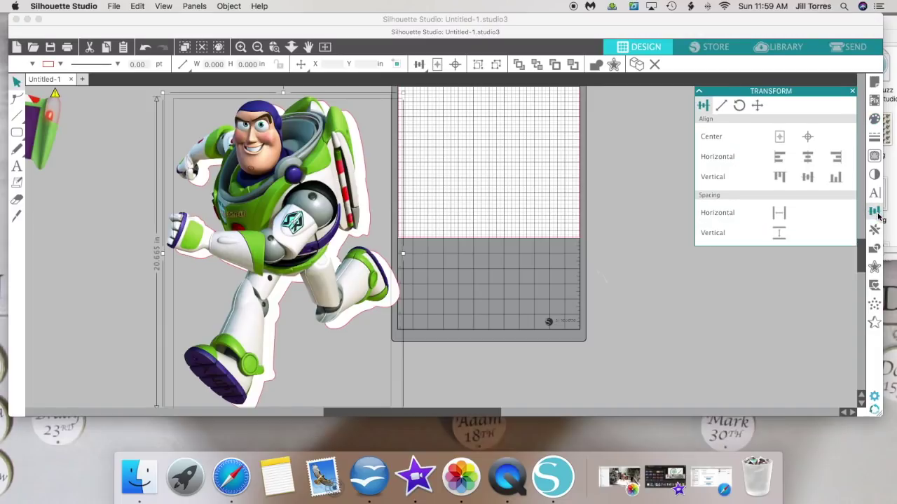
pyautogui.click(808, 138)
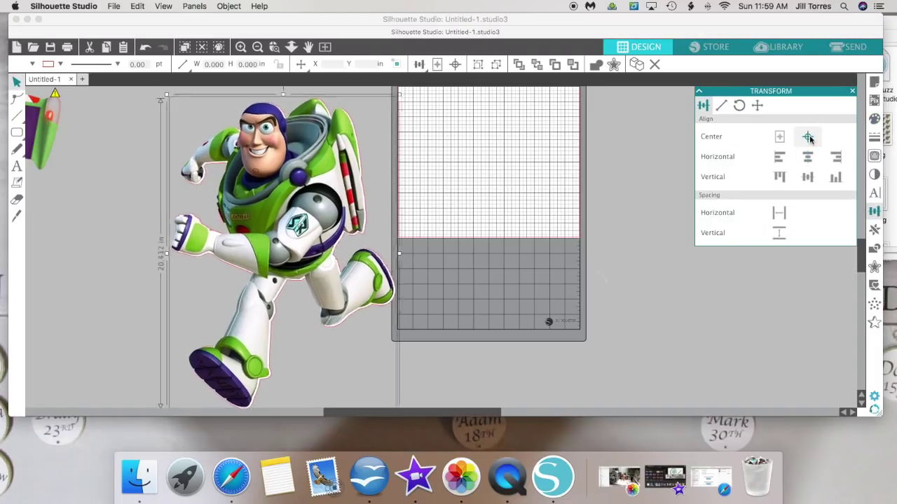
pyautogui.click(100, 295)
pyautogui.press('super+a')
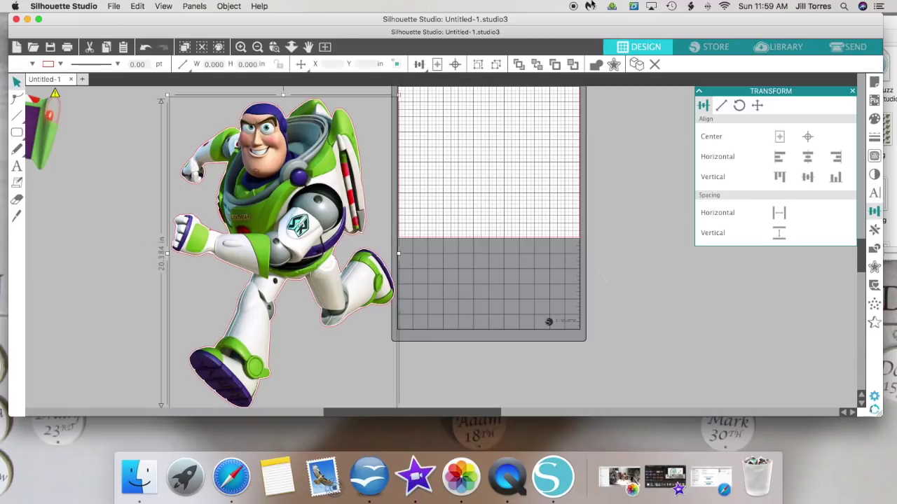
pyautogui.click(478, 64)
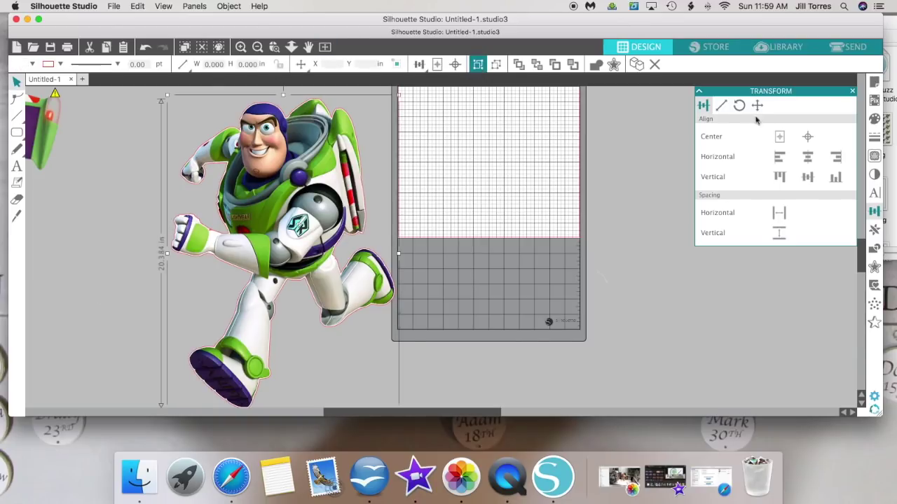
# Step: Set the line color of the grouped running Buzz to white
pyautogui.click(874, 138)
pyautogui.click(721, 106)
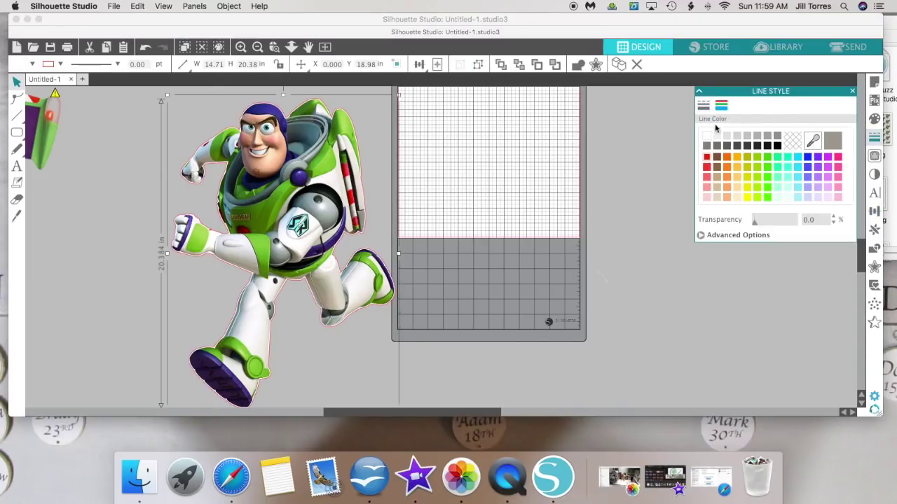
pyautogui.click(708, 139)
pyautogui.click(516, 256)
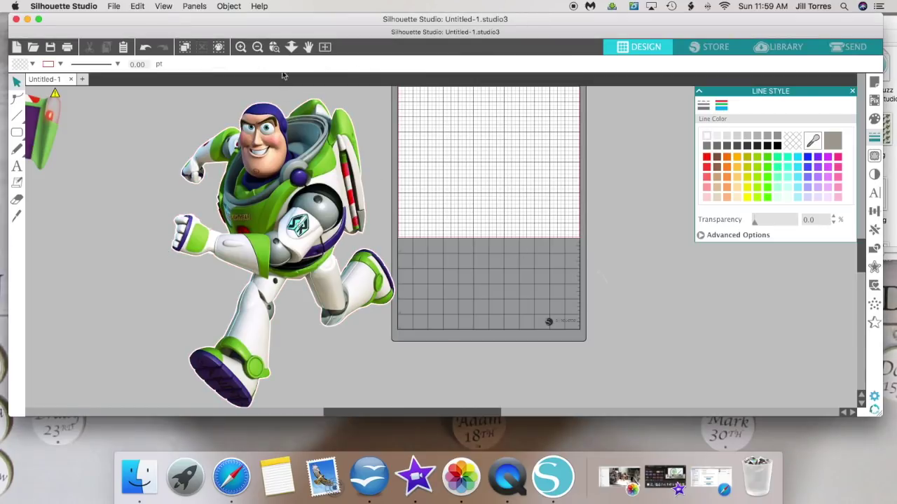
pyautogui.click(289, 225)
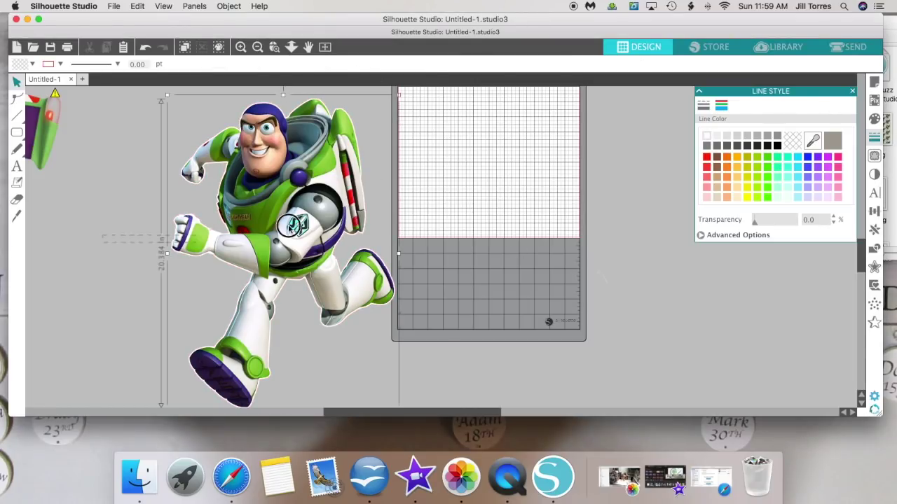
pyautogui.click(398, 138)
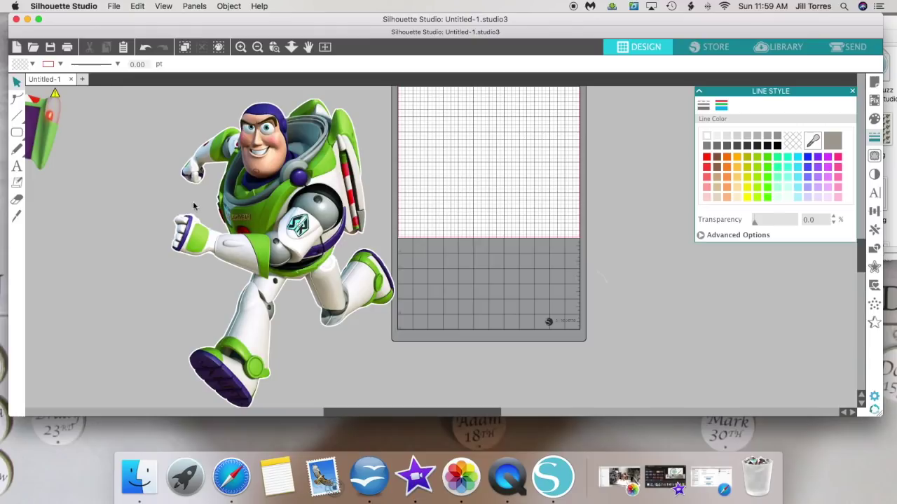
# Step: Scale the grouped running Buzz down proportionally to about 4.45 by 6.16 in
pyautogui.click(364, 311)
pyautogui.moveTo(346, 269); pyautogui.dragTo(326, 220)
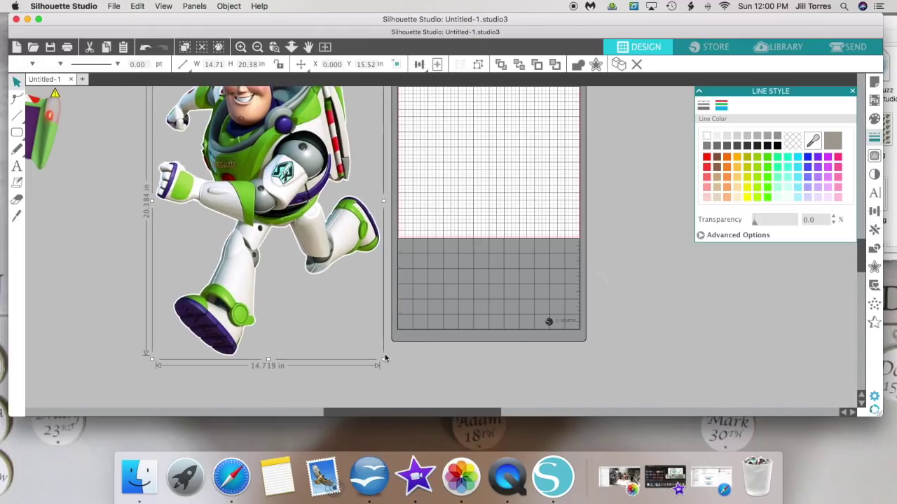
pyautogui.moveTo(382, 358); pyautogui.dragTo(280, 123)
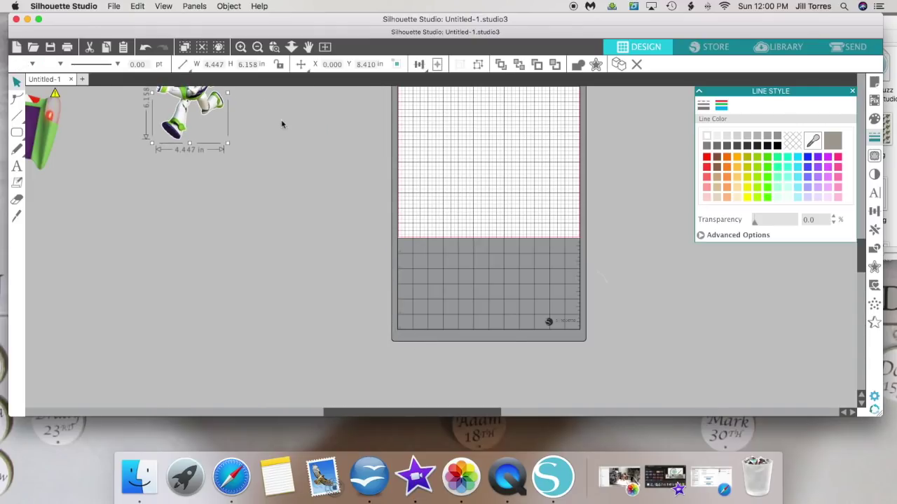
# Step: Arrange the standing Buzz and the small running Buzz separately in the empty area beside the page
pyautogui.scroll(3, 281, 123)
pyautogui.moveTo(37, 271); pyautogui.dragTo(485, 277)
pyautogui.moveTo(440, 295); pyautogui.dragTo(557, 302)
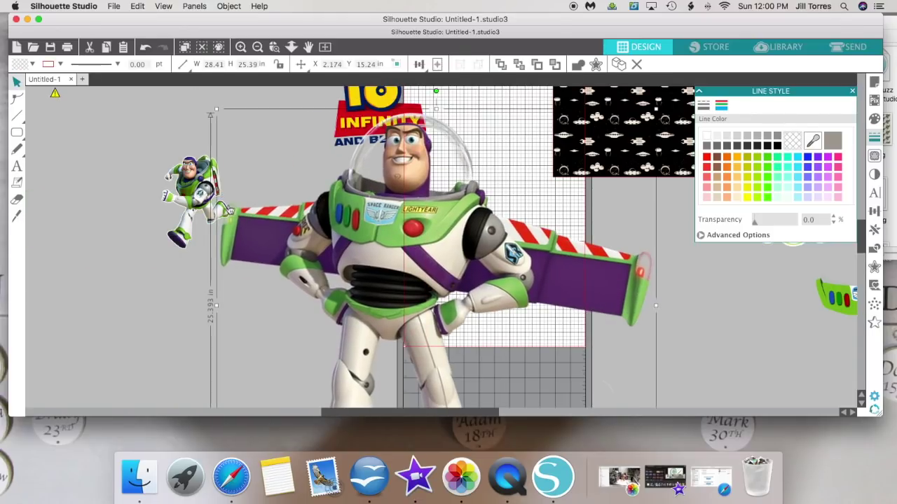
pyautogui.moveTo(229, 210); pyautogui.dragTo(171, 172)
pyautogui.moveTo(639, 272); pyautogui.dragTo(545, 306)
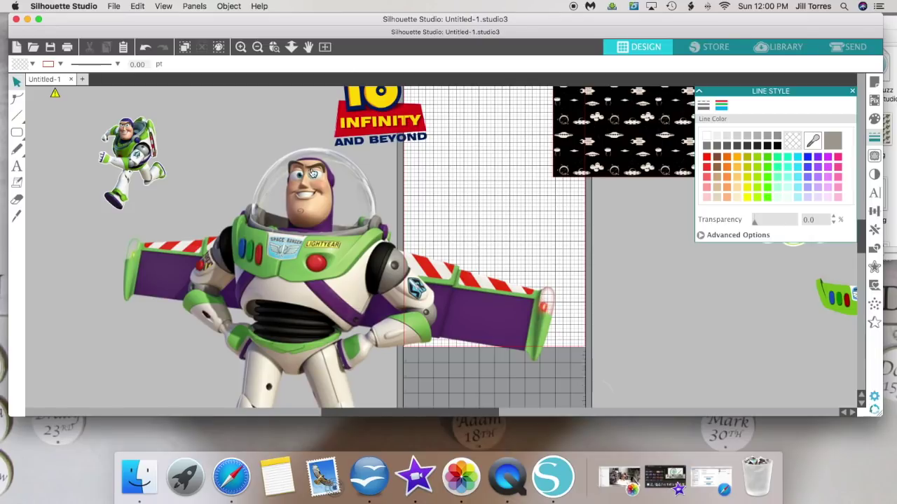
pyautogui.click(257, 47)
pyautogui.click(257, 46)
pyautogui.moveTo(302, 210); pyautogui.dragTo(302, 154)
pyautogui.moveTo(414, 249); pyautogui.dragTo(209, 242)
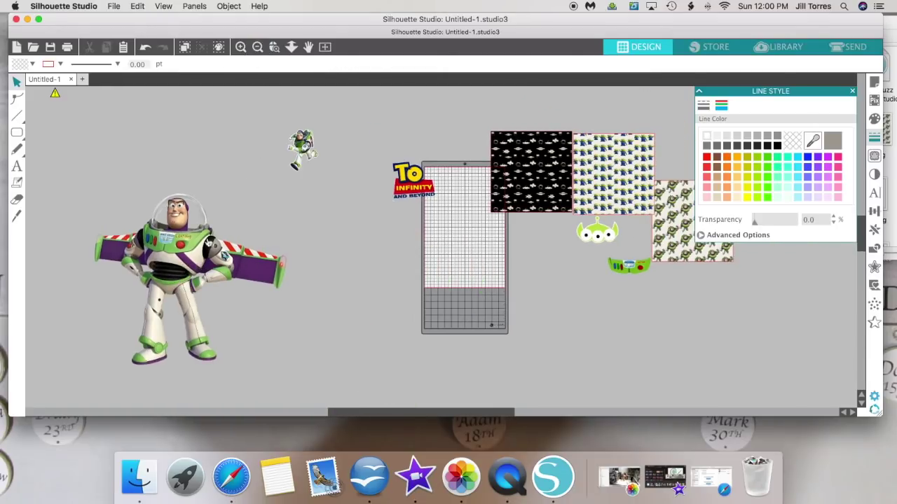
# Step: Offset the standing Buzz by 0.050 in with rounded corners
pyautogui.click(170, 253)
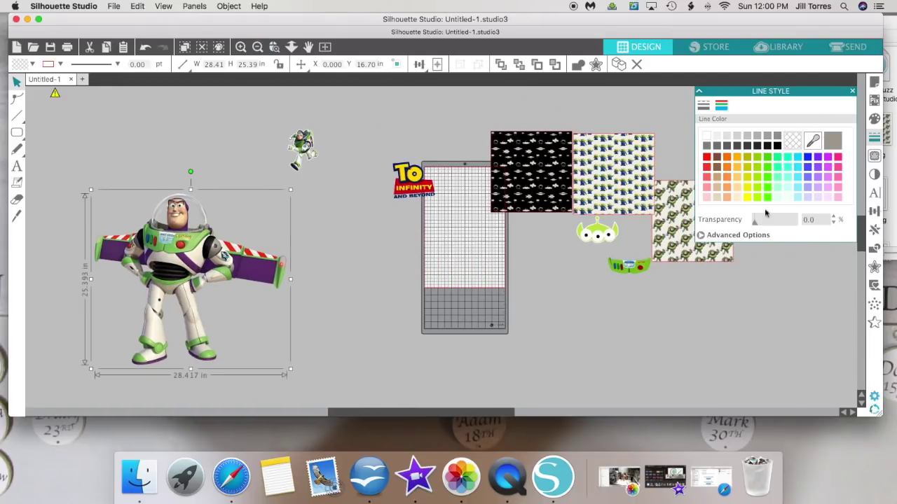
pyautogui.click(875, 268)
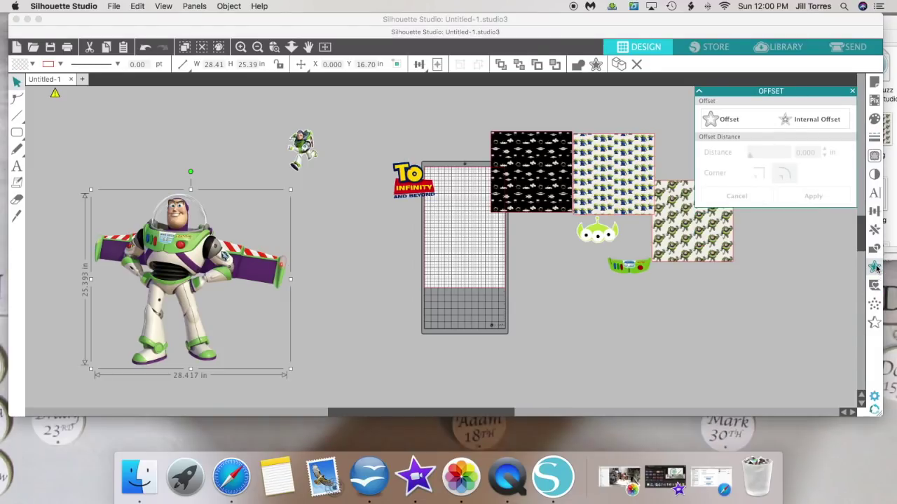
pyautogui.click(721, 121)
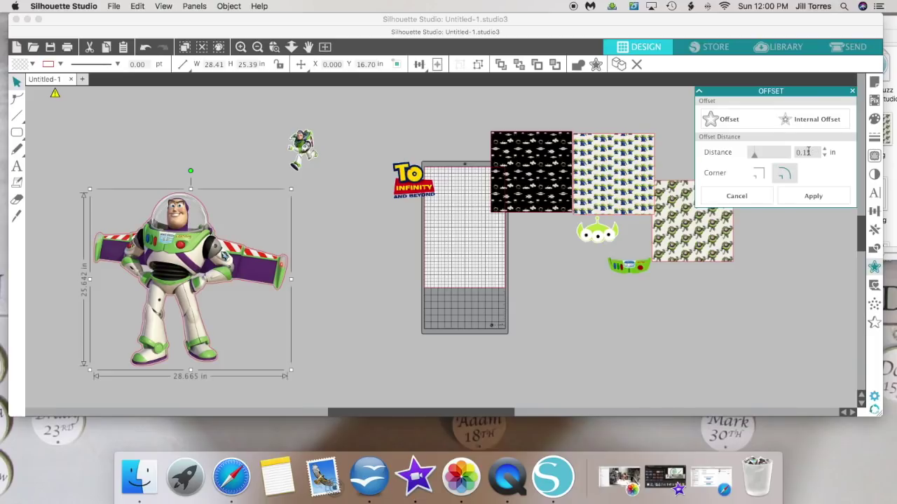
pyautogui.click(808, 153)
pyautogui.write('0.05')
pyautogui.press('Return')
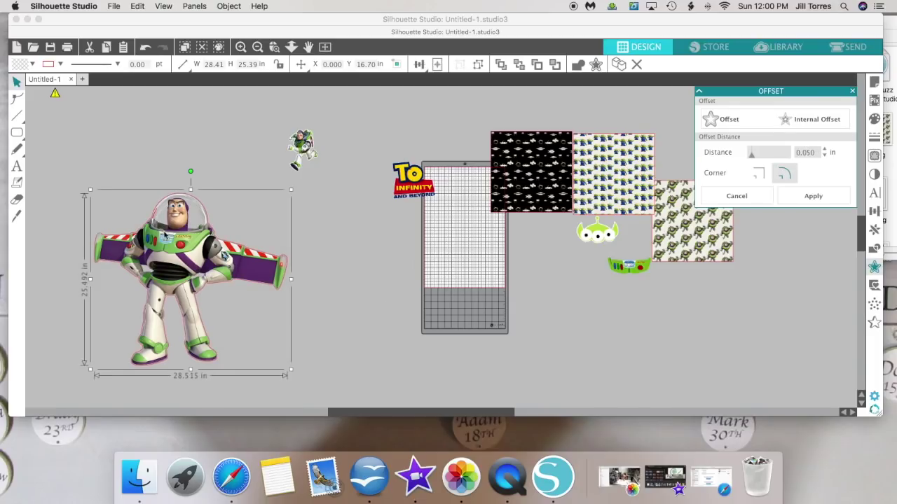
# Step: Move the standing Buzz off its offset outline and fill the outline with white
pyautogui.moveTo(164, 234); pyautogui.dragTo(240, 236)
pyautogui.click(226, 241)
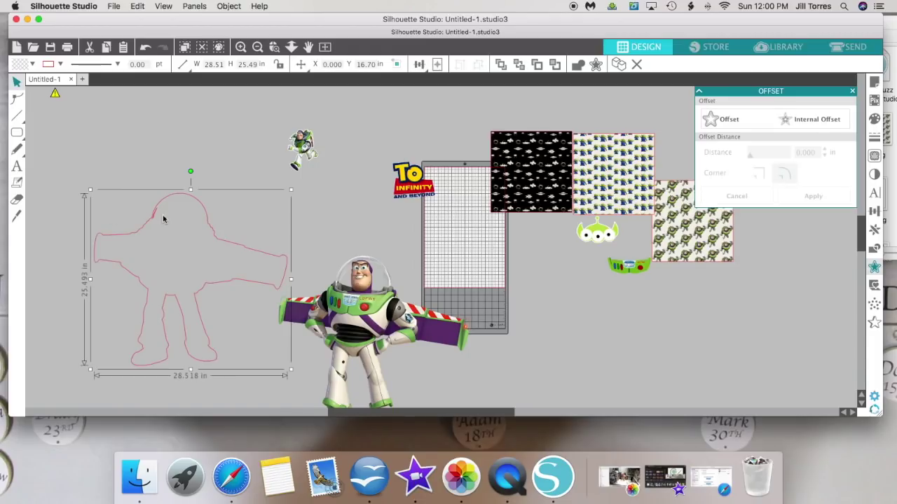
pyautogui.click(875, 118)
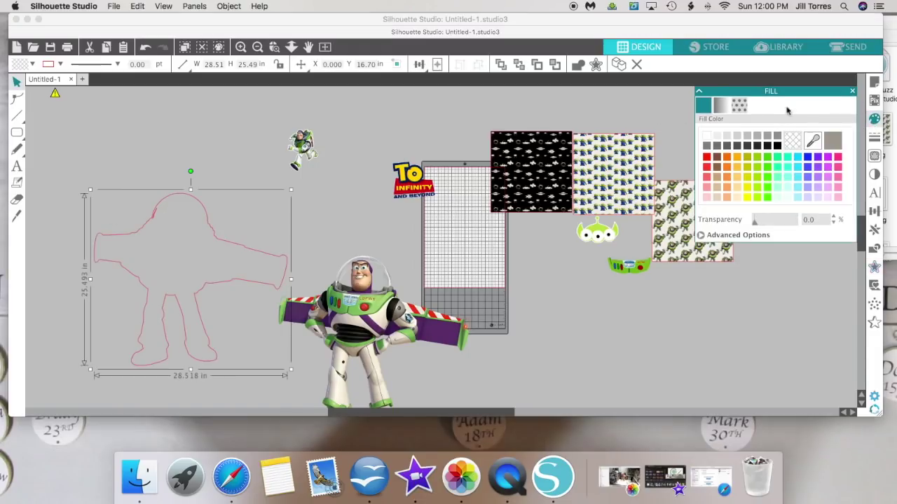
pyautogui.click(707, 138)
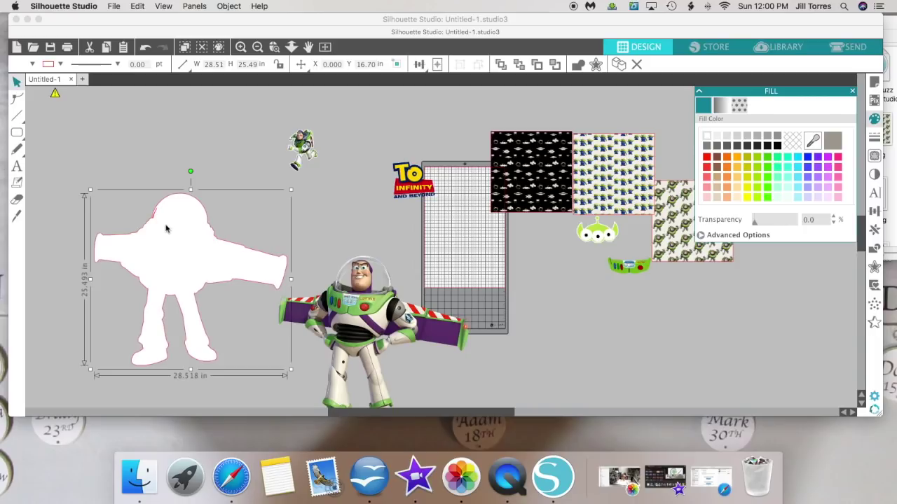
# Step: Release the compound path of the white standing Buzz silhouette
pyautogui.click(229, 5)
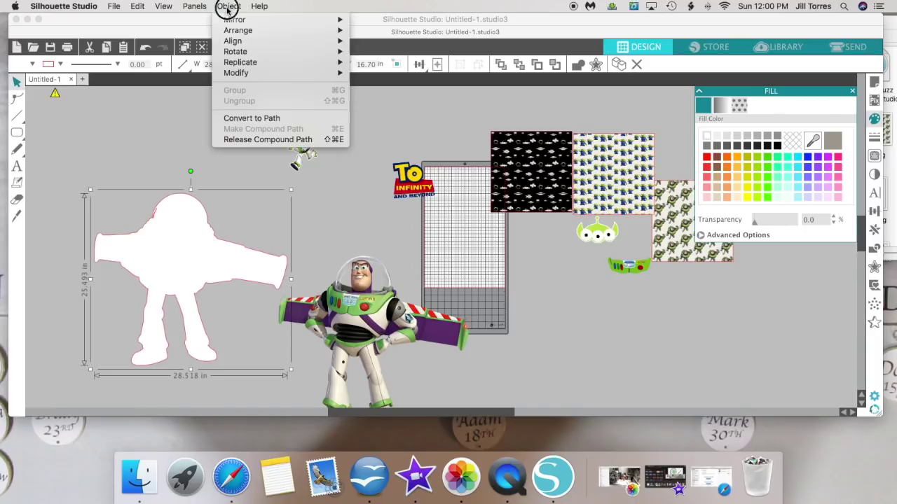
pyautogui.click(245, 140)
pyautogui.click(160, 165)
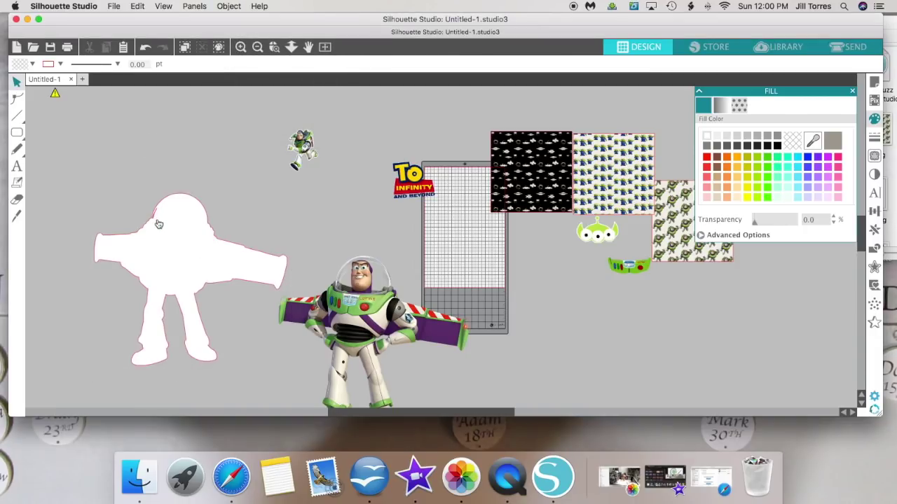
pyautogui.click(158, 224)
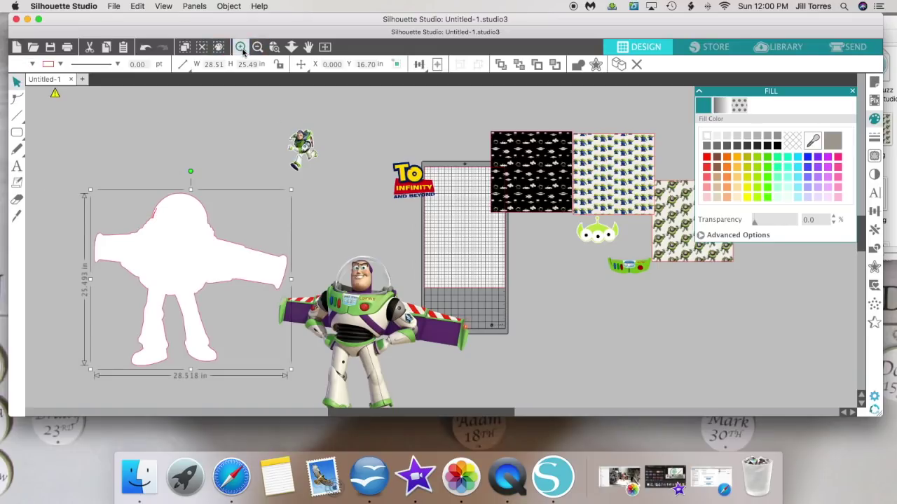
# Step: Draw a rounded rectangle about 0.70 by 2.69 in beside the silhouette's helmet and fill it with white
pyautogui.click(240, 46)
pyautogui.hscroll(-3, 104, 142)
pyautogui.click(241, 47)
pyautogui.hscroll(-8, 181, 117)
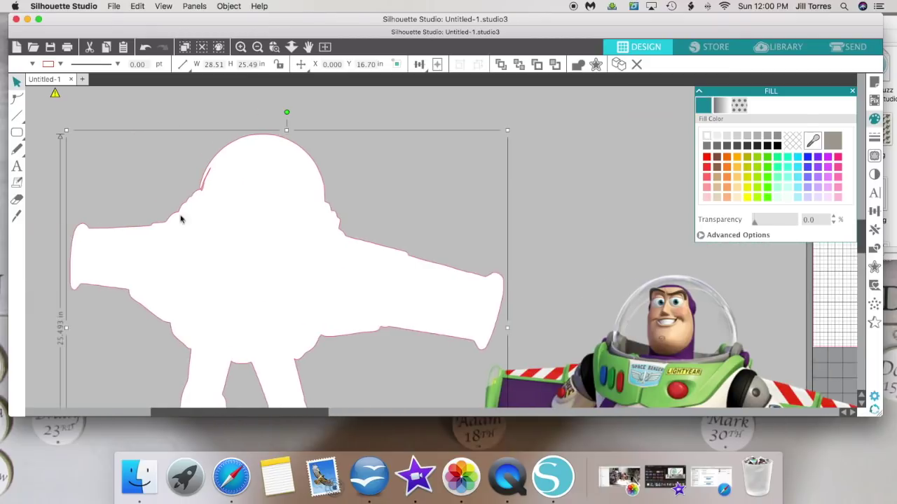
pyautogui.moveTo(18, 133)
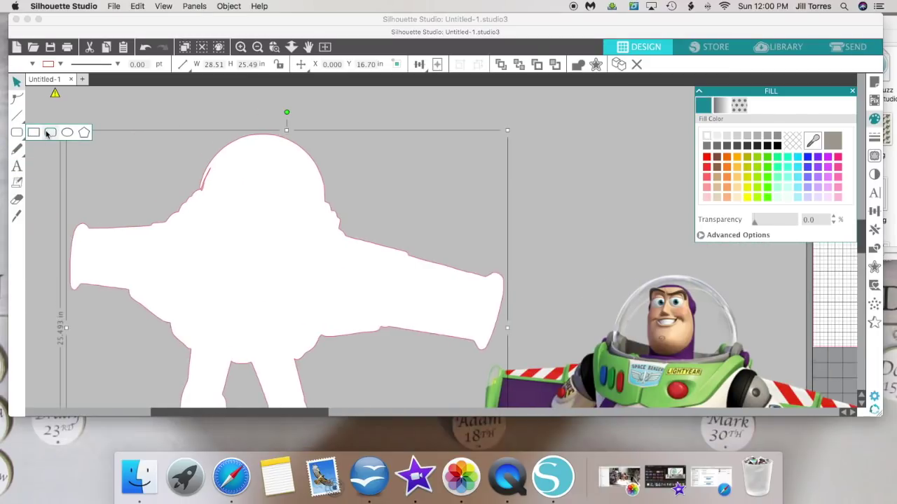
pyautogui.click(48, 134)
pyautogui.moveTo(115, 112); pyautogui.dragTo(125, 151)
pyautogui.click(17, 81)
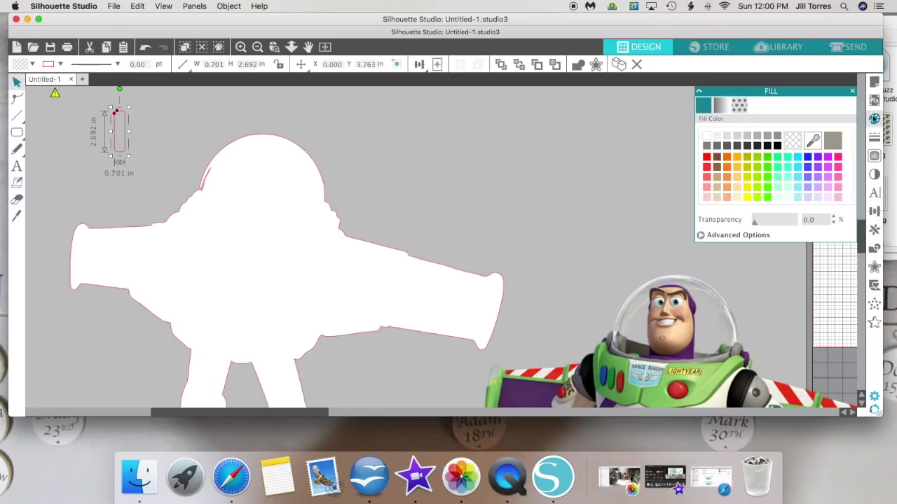
pyautogui.click(712, 140)
# Step: Tilt the white rounded rectangle to follow the helmet's edge and place it over the slit in the silhouette
pyautogui.moveTo(125, 147); pyautogui.dragTo(214, 201)
pyautogui.moveTo(207, 143); pyautogui.dragTo(224, 144)
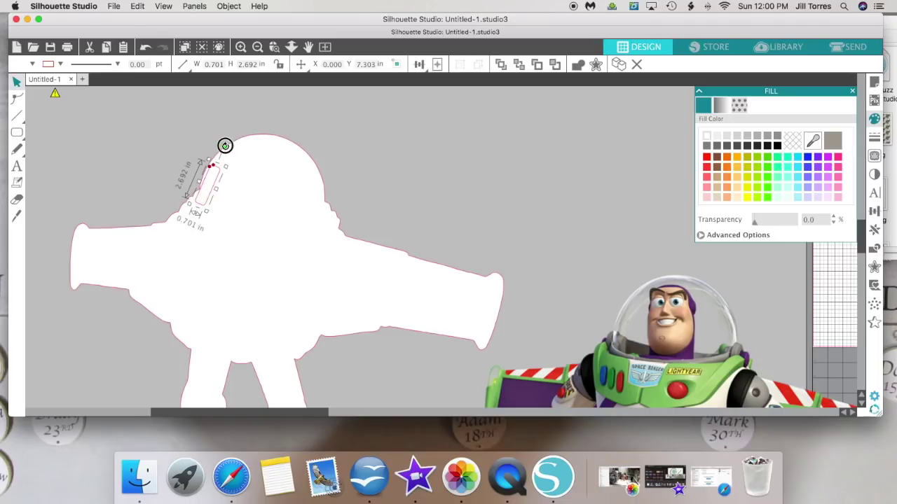
pyautogui.moveTo(210, 179); pyautogui.dragTo(130, 128)
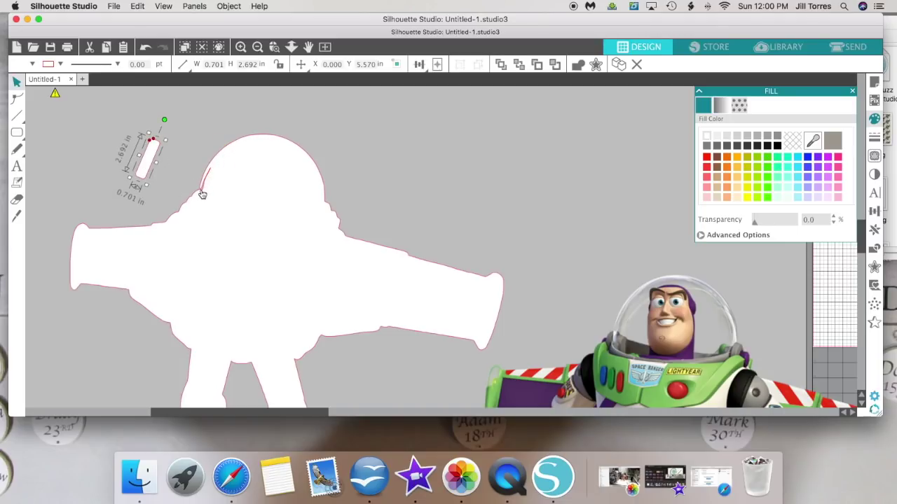
pyautogui.moveTo(153, 169); pyautogui.dragTo(211, 194)
# Step: Weld the white rounded rectangle to the standing Buzz silhouette
pyautogui.keyDown('shift'); pyautogui.click(220, 218); pyautogui.keyUp('shift')
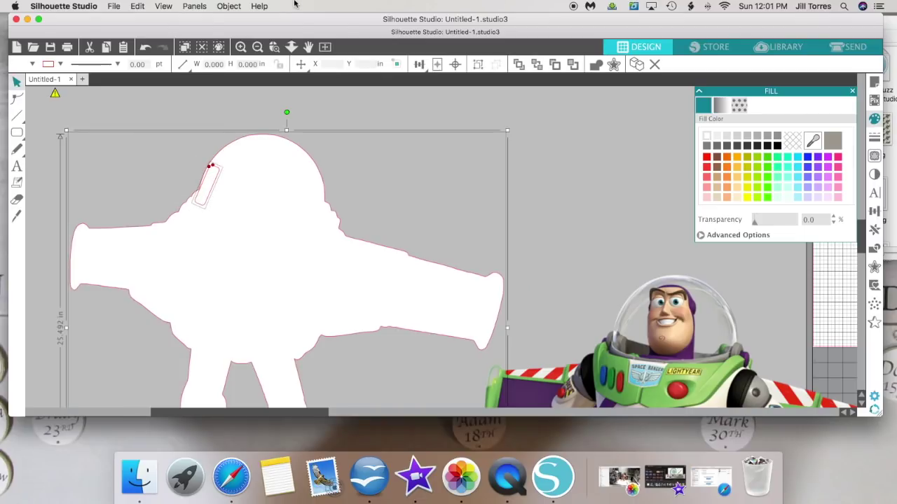
pyautogui.click(228, 6)
pyautogui.moveTo(236, 73)
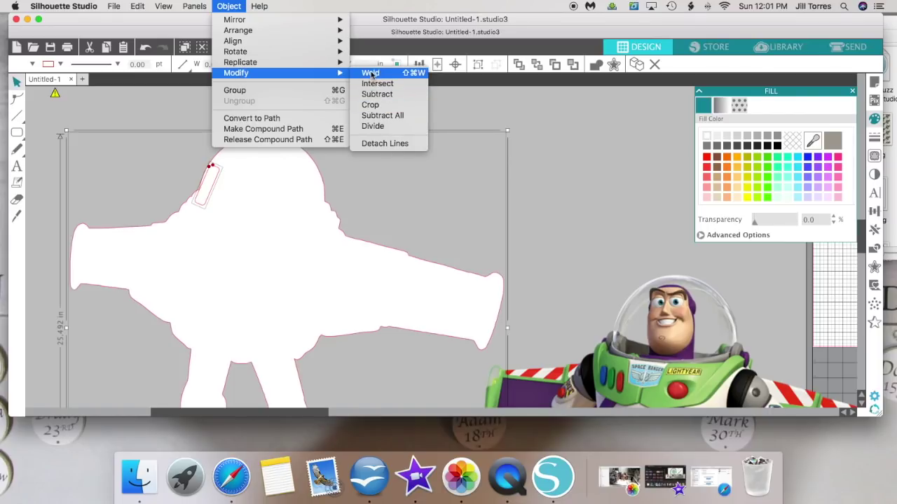
pyautogui.click(371, 73)
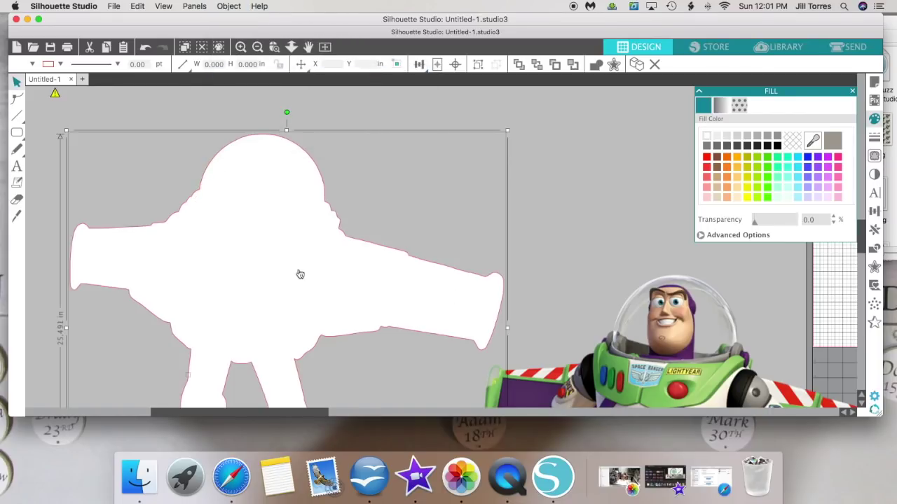
pyautogui.click(257, 46)
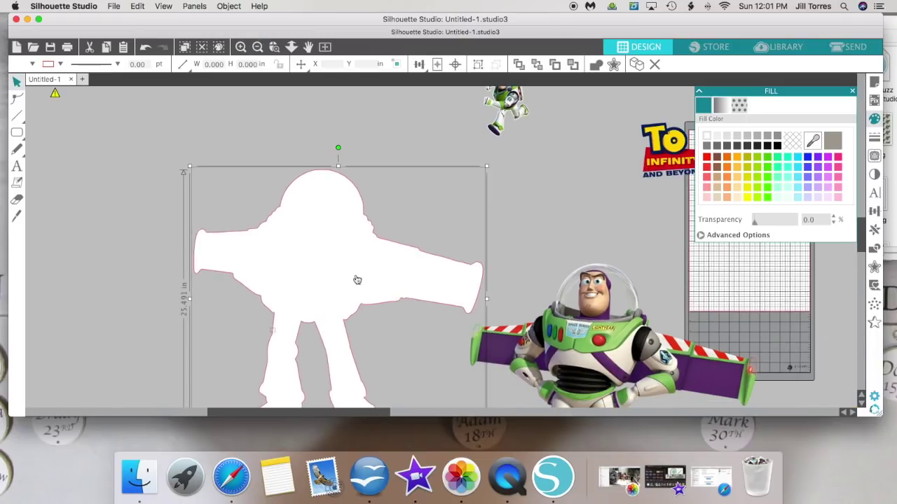
# Step: Bring the standing Buzz in front of the white silhouette and arrange the two side by side
pyautogui.scroll(-1, 324, 245)
pyautogui.moveTo(610, 302); pyautogui.dragTo(541, 259)
pyautogui.rightClick(541, 259)
pyautogui.click(579, 419)
pyautogui.moveTo(564, 280); pyautogui.dragTo(631, 257)
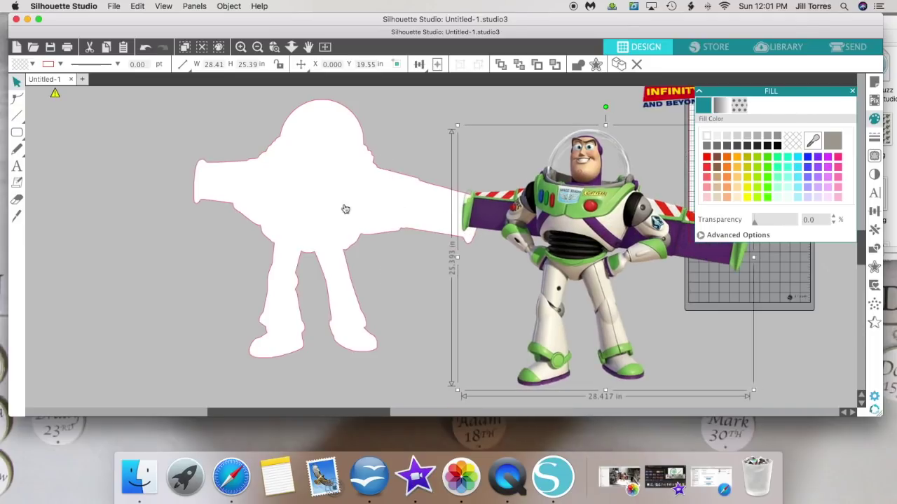
pyautogui.moveTo(344, 208); pyautogui.dragTo(221, 200)
pyautogui.moveTo(551, 256); pyautogui.dragTo(444, 249)
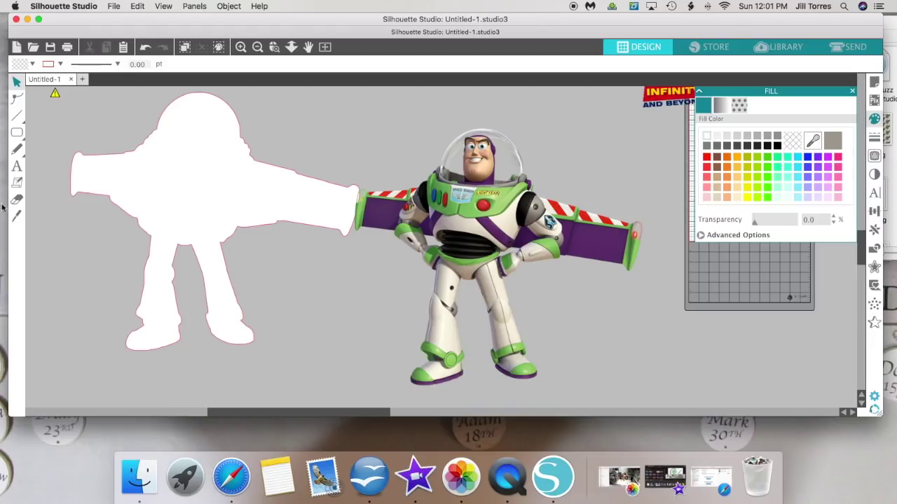
# Step: Trace the waist area of the standing Buzz, including both arm gaps, with the threshold at 69%
pyautogui.click(874, 157)
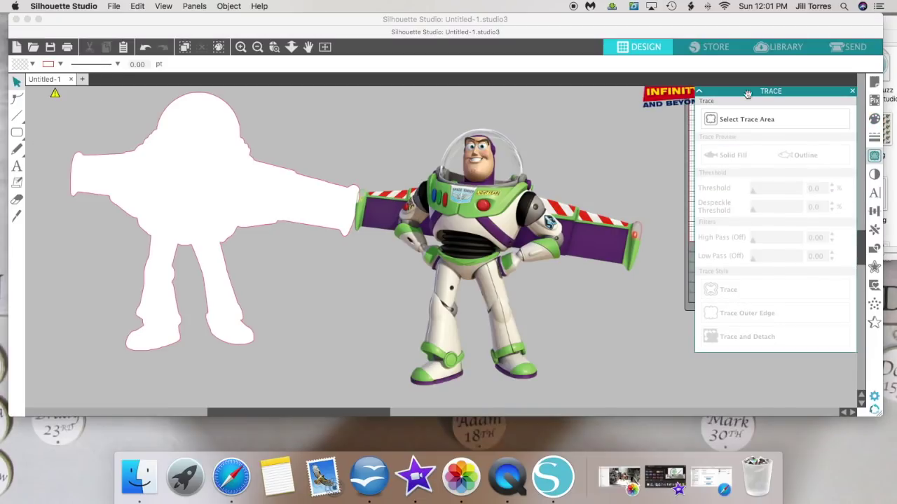
pyautogui.click(747, 120)
pyautogui.moveTo(402, 222); pyautogui.dragTo(548, 269)
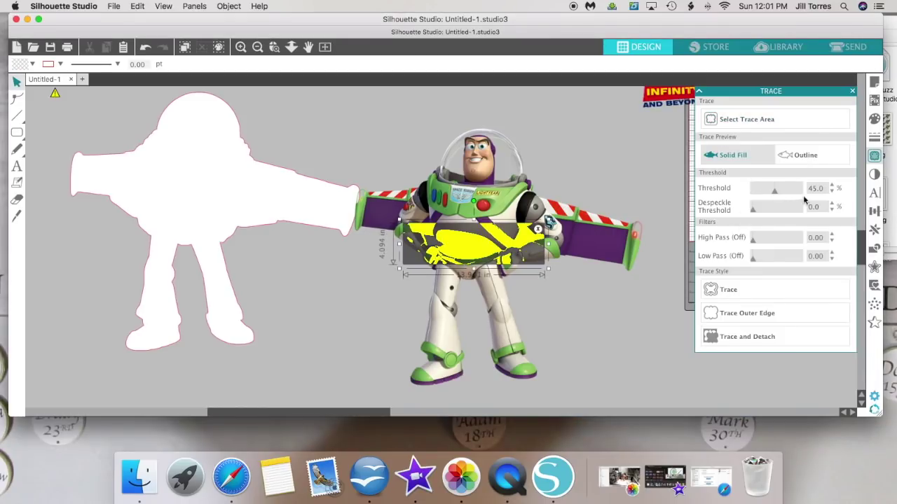
pyautogui.click(833, 186)
pyautogui.click(833, 186)
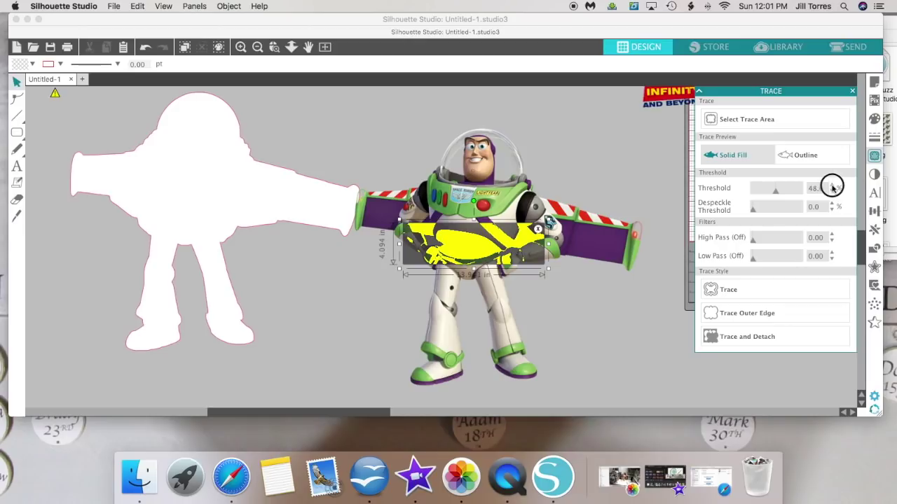
pyautogui.click(833, 187)
pyautogui.click(833, 186)
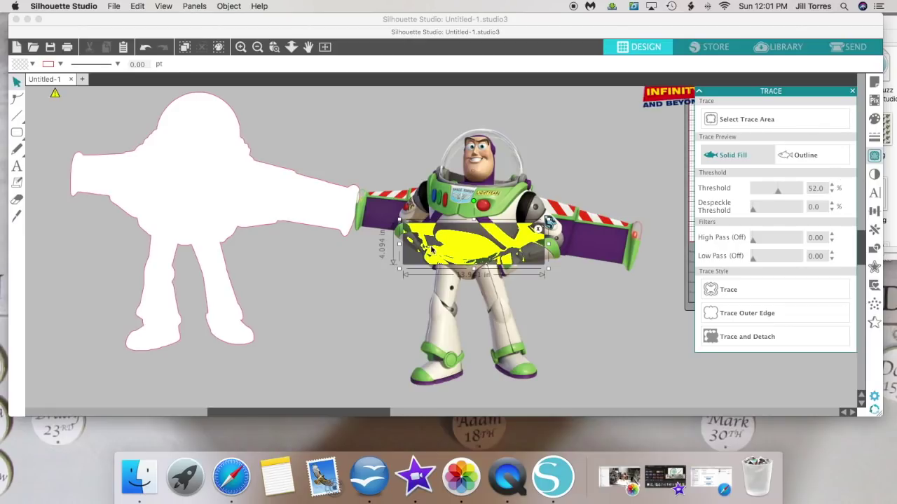
pyautogui.click(833, 186)
pyautogui.click(833, 187)
pyautogui.click(833, 186)
pyautogui.click(833, 186)
pyautogui.click(832, 186)
pyautogui.click(833, 187)
pyautogui.click(833, 186)
pyautogui.click(833, 186)
pyautogui.click(833, 186)
pyautogui.click(833, 186)
pyautogui.click(833, 186)
pyautogui.click(833, 186)
pyautogui.click(832, 186)
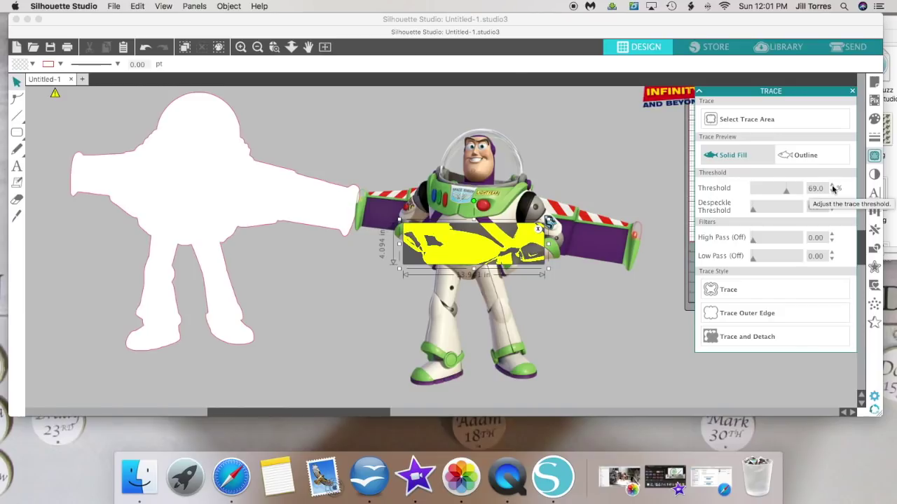
pyautogui.click(714, 290)
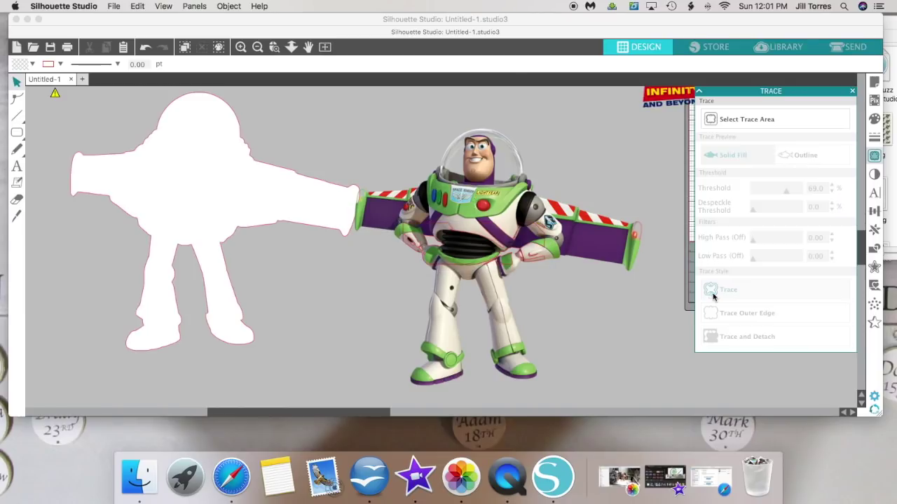
# Step: Move the standing Buzz off the traced lines and release the trace's compound path
pyautogui.moveTo(463, 256); pyautogui.dragTo(511, 212)
pyautogui.click(427, 257)
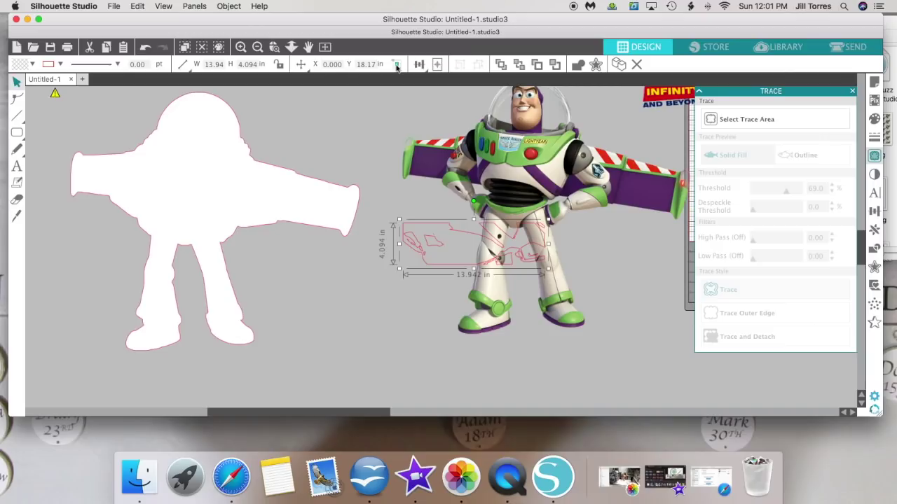
pyautogui.click(220, 7)
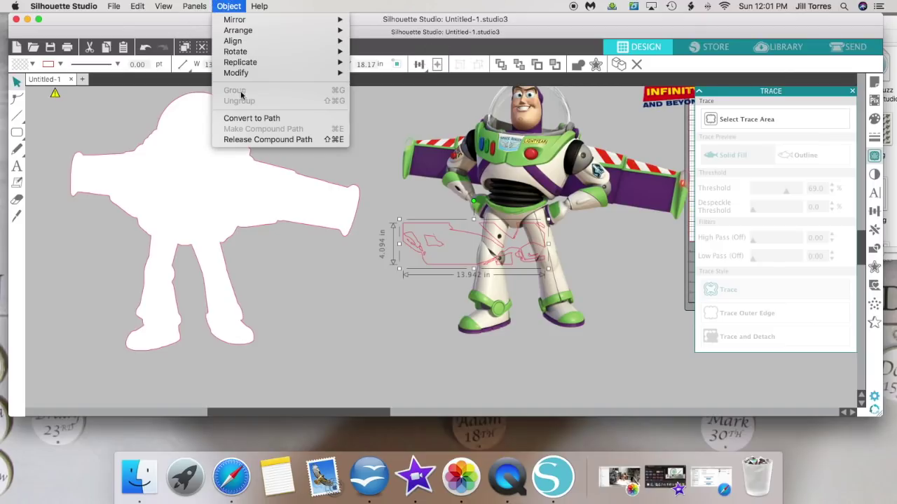
pyautogui.click(240, 138)
pyautogui.click(409, 334)
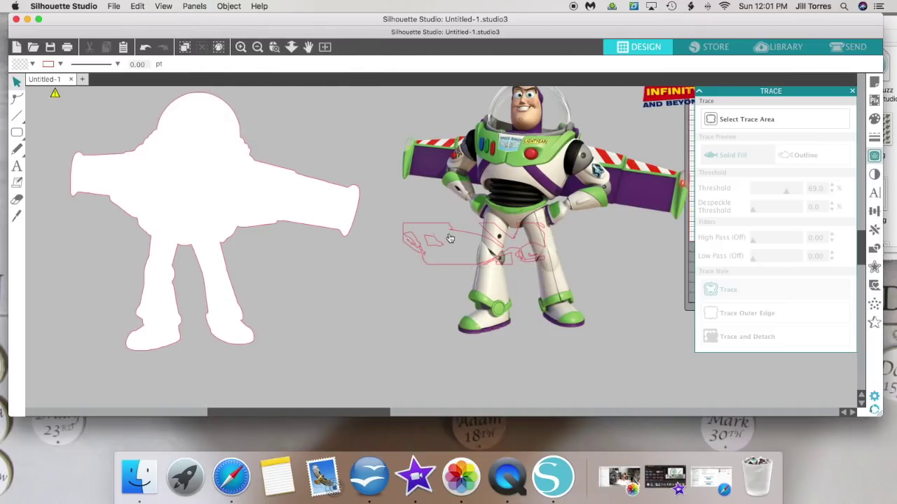
# Step: Place the traced arm-gap shape over the white gap beside Buzz's torso and make a compound path with the image
pyautogui.moveTo(441, 244); pyautogui.dragTo(485, 198)
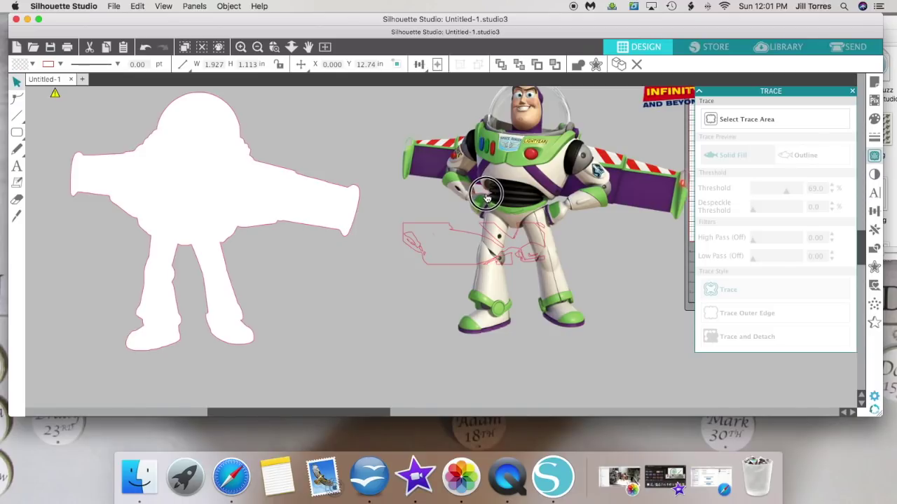
pyautogui.click(483, 188)
pyautogui.click(228, 6)
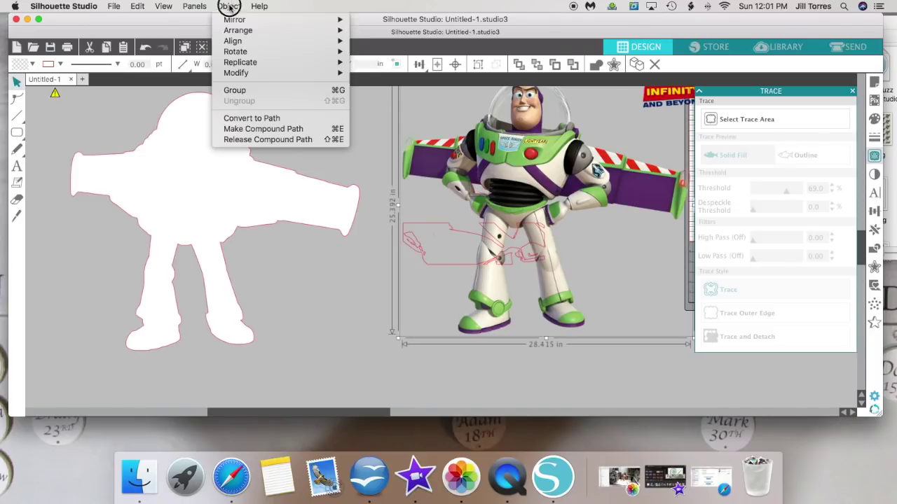
pyautogui.click(253, 129)
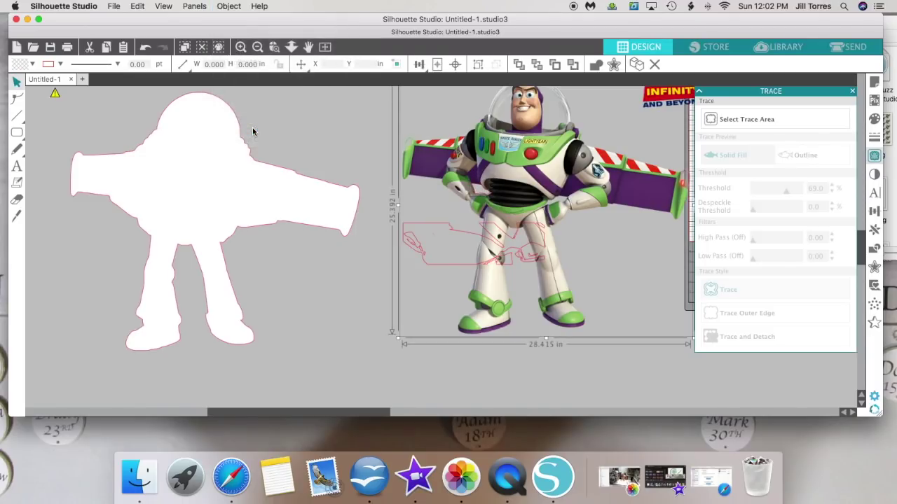
# Step: Move the standing Buzz clear of the leftover trace pieces, delete them all, and return Buzz beside the silhouette
pyautogui.moveTo(524, 161); pyautogui.dragTo(587, 161)
pyautogui.moveTo(453, 237); pyautogui.dragTo(310, 330)
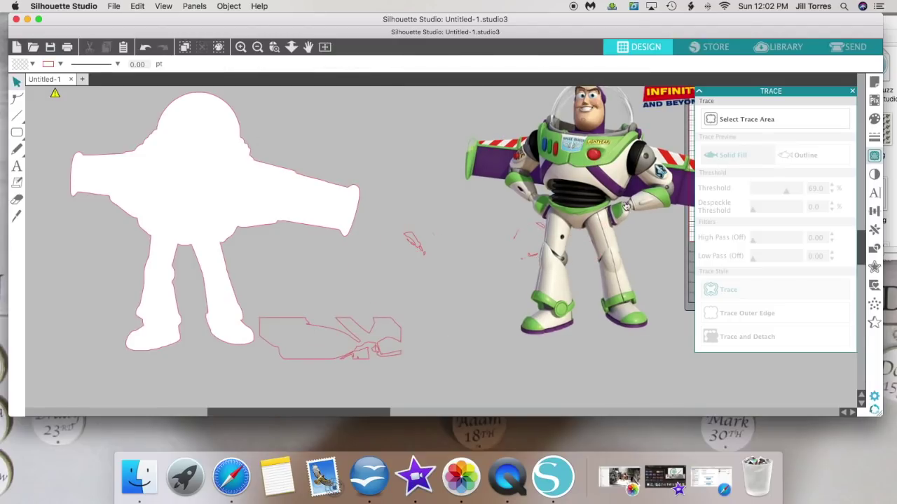
pyautogui.moveTo(552, 210); pyautogui.dragTo(621, 210)
pyautogui.click(324, 341)
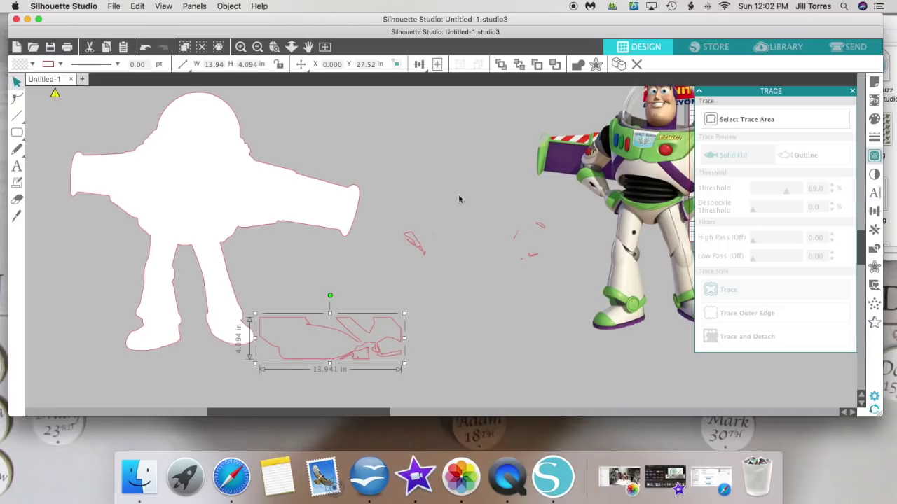
pyautogui.press('Delete')
pyautogui.moveTo(409, 199); pyautogui.dragTo(554, 313)
pyautogui.press('Delete')
pyautogui.moveTo(621, 203); pyautogui.dragTo(446, 210)
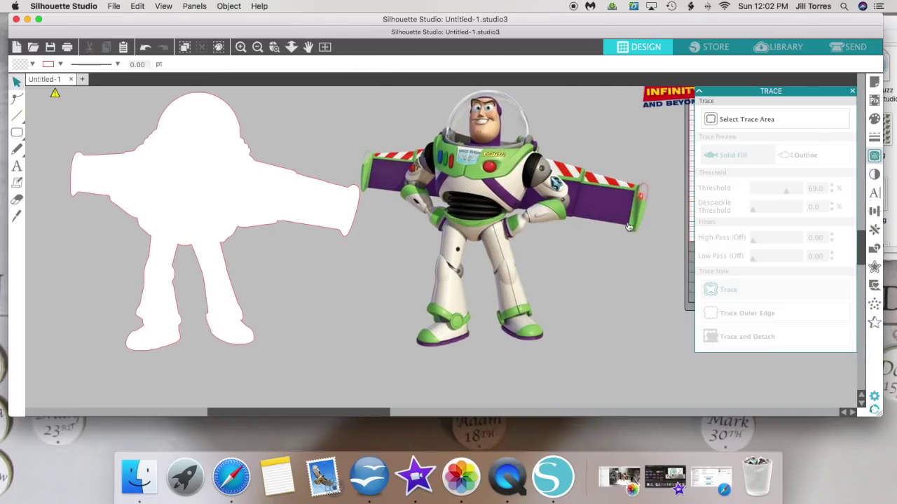
pyautogui.click(711, 119)
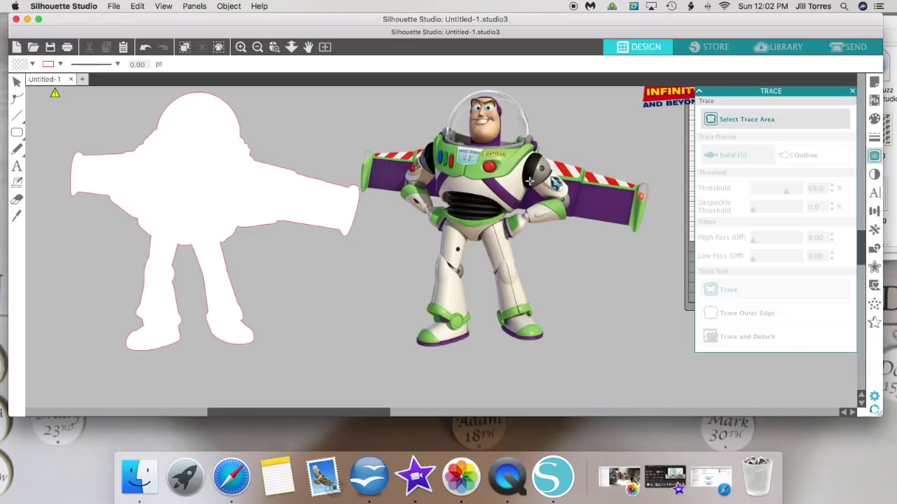
pyautogui.moveTo(536, 240)
pyautogui.mouseDown()
pyautogui.moveTo(494, 203)
pyautogui.moveTo(513, 217)
pyautogui.moveTo(538, 274)
pyautogui.mouseUp()
pyautogui.press('super+z')
# Step: Trace the area around the arm gap between Buzz's torso and the arm with the star emblem, with the threshold at 81%
pyautogui.click(709, 120)
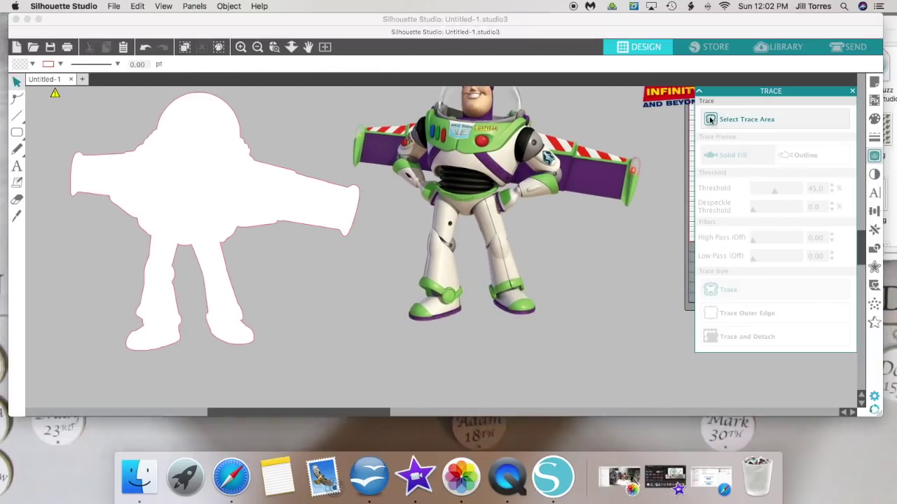
pyautogui.moveTo(473, 165)
pyautogui.mouseDown()
pyautogui.moveTo(545, 180)
pyautogui.moveTo(555, 225)
pyautogui.mouseUp()
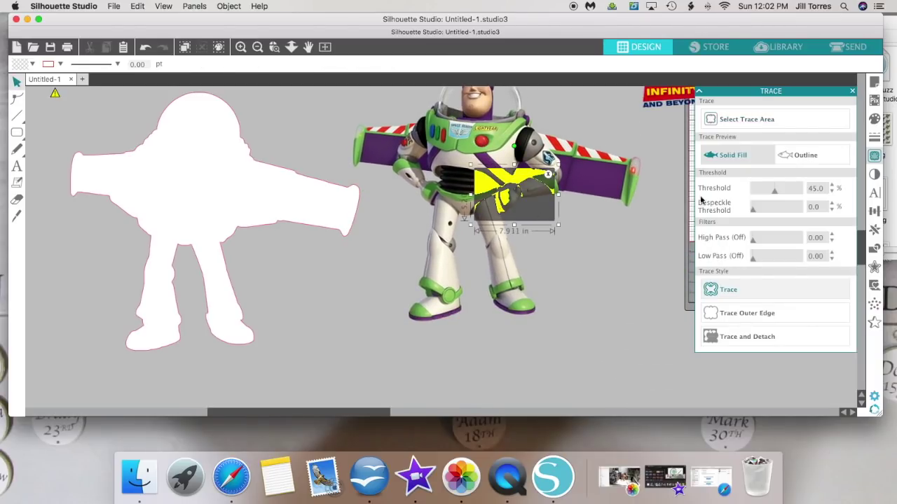
pyautogui.moveTo(775, 189); pyautogui.dragTo(792, 198)
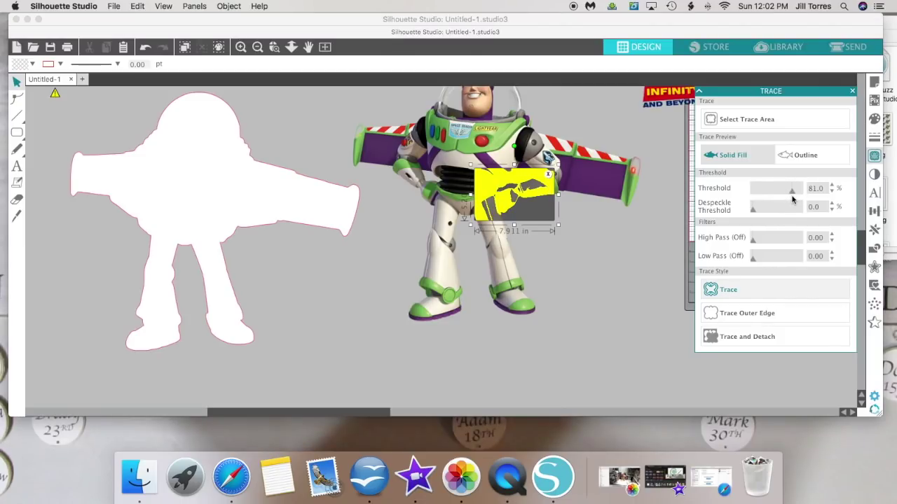
pyautogui.click(719, 289)
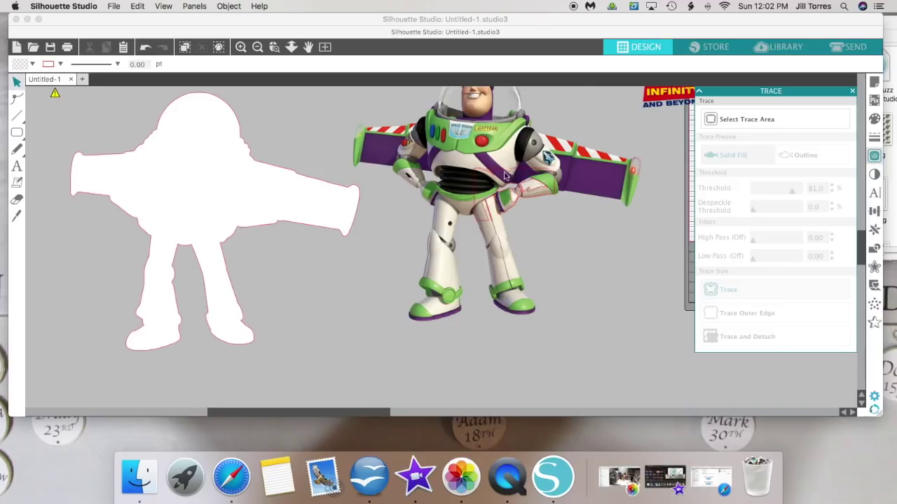
# Step: Release the new trace's compound path, keep only the arm-gap shape on Buzz, and delete the leftover trace pieces
pyautogui.moveTo(436, 171); pyautogui.dragTo(369, 267)
pyautogui.click(504, 198)
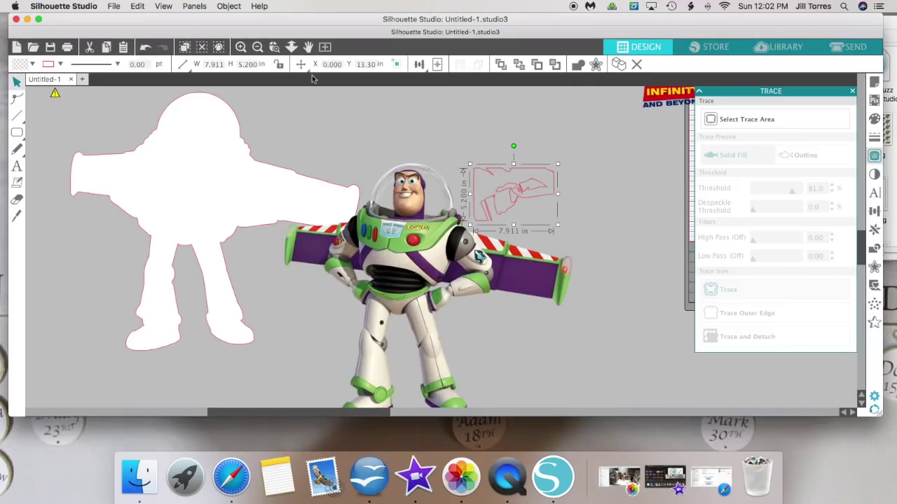
pyautogui.click(225, 9)
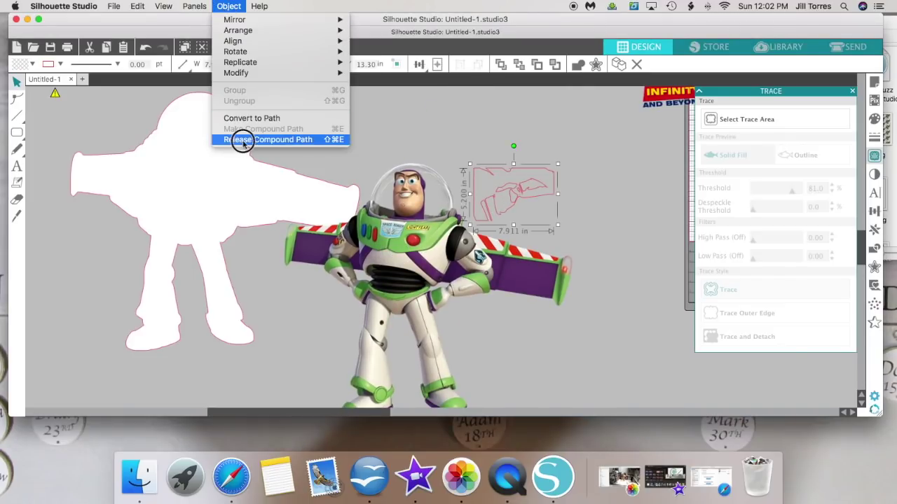
pyautogui.click(242, 140)
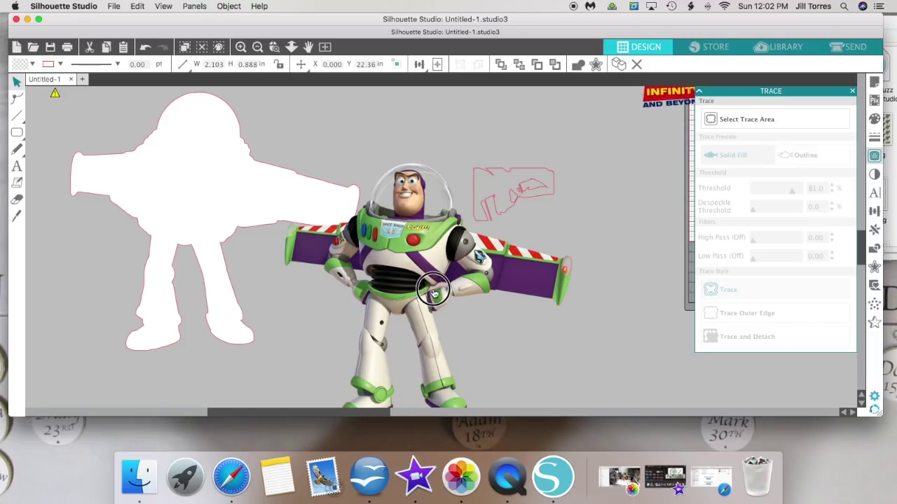
pyautogui.moveTo(475, 140); pyautogui.dragTo(553, 206)
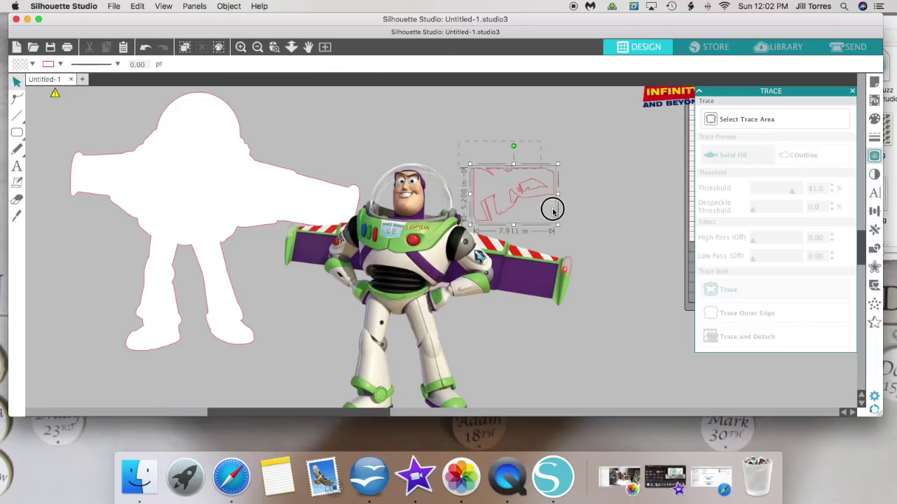
pyautogui.press('Delete')
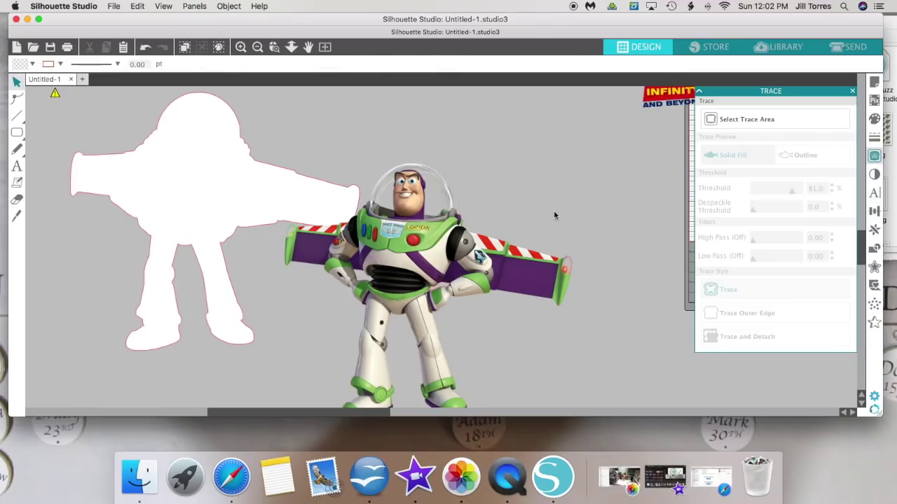
# Step: Make a compound path from Buzz and the arm-gap shape, and space the figure apart from the white silhouette
pyautogui.click(476, 344)
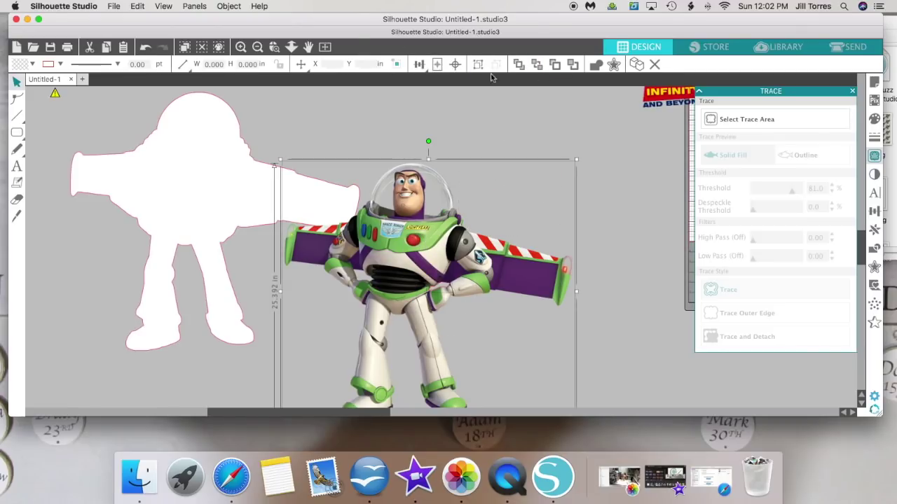
pyautogui.click(232, 6)
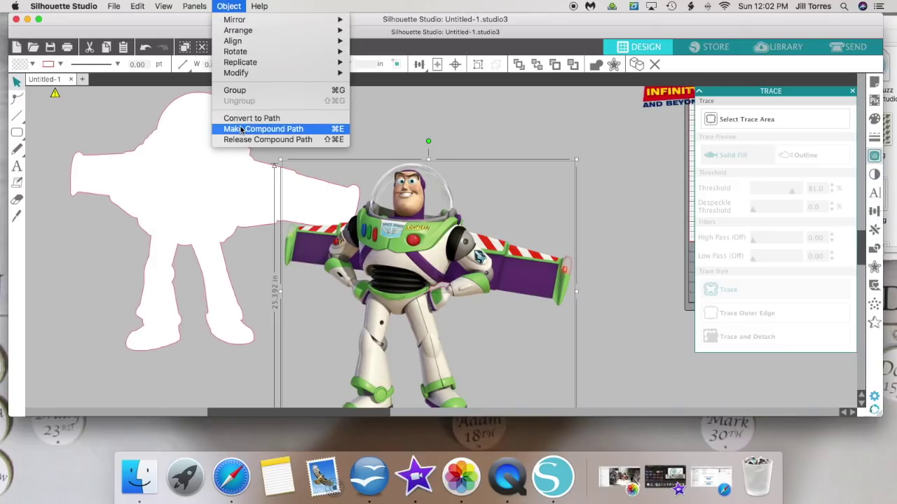
pyautogui.click(238, 129)
pyautogui.moveTo(382, 267); pyautogui.dragTo(445, 236)
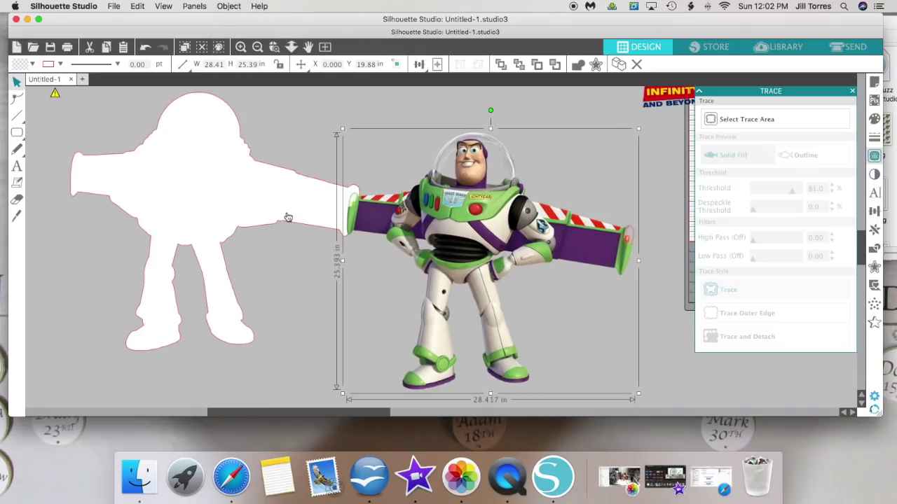
pyautogui.moveTo(286, 214); pyautogui.dragTo(192, 204)
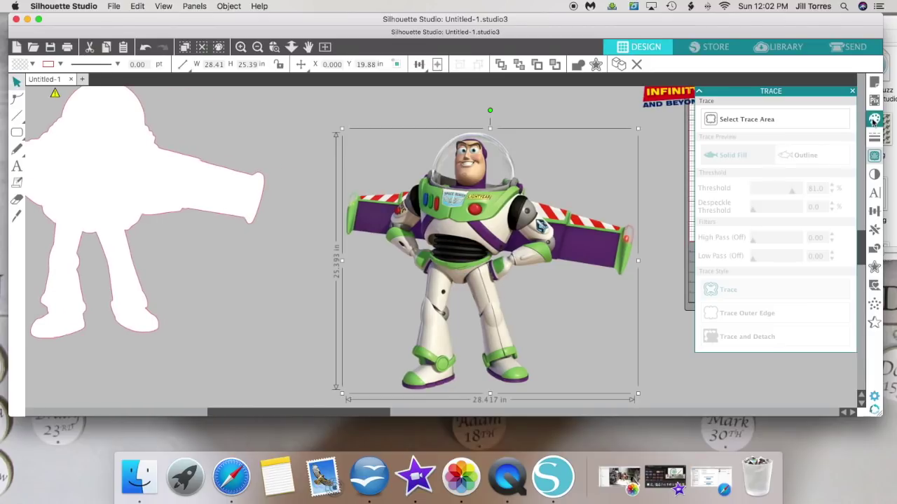
# Step: Trace the entire standing Buzz with the threshold at 100%
pyautogui.click(873, 158)
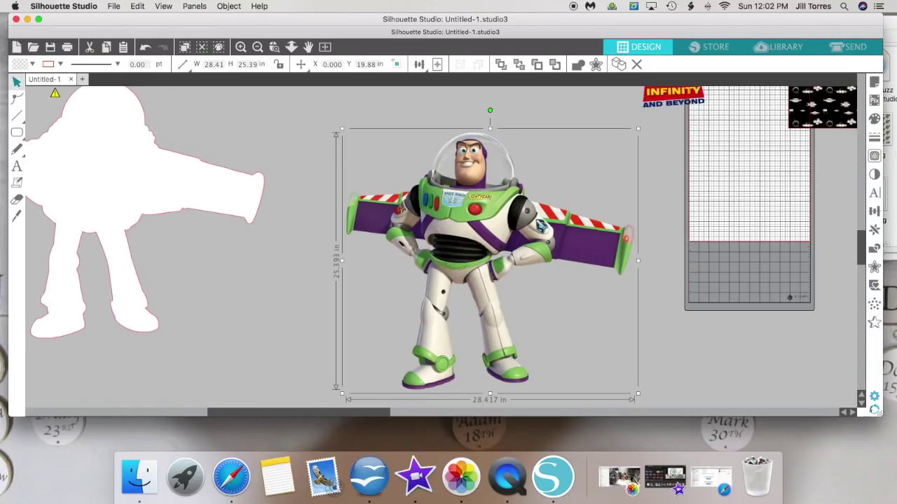
pyautogui.click(874, 155)
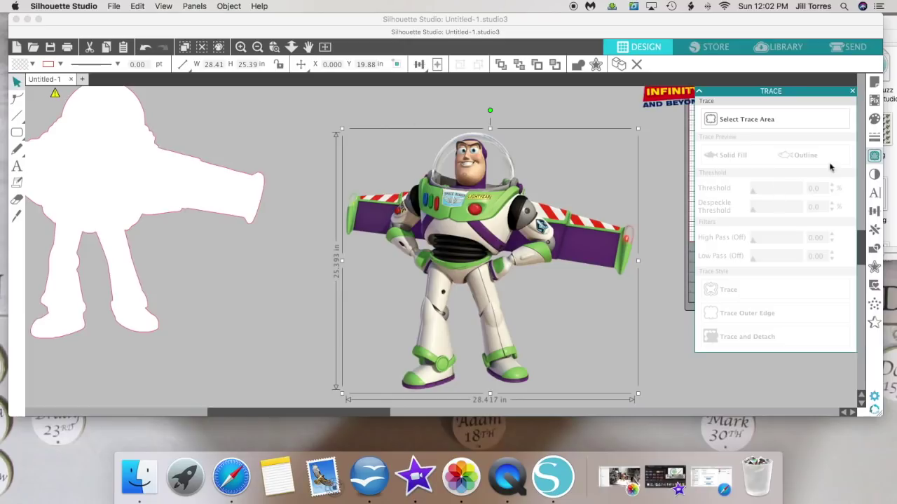
pyautogui.click(707, 122)
pyautogui.moveTo(293, 110); pyautogui.dragTo(602, 197)
pyautogui.moveTo(618, 229); pyautogui.dragTo(660, 409)
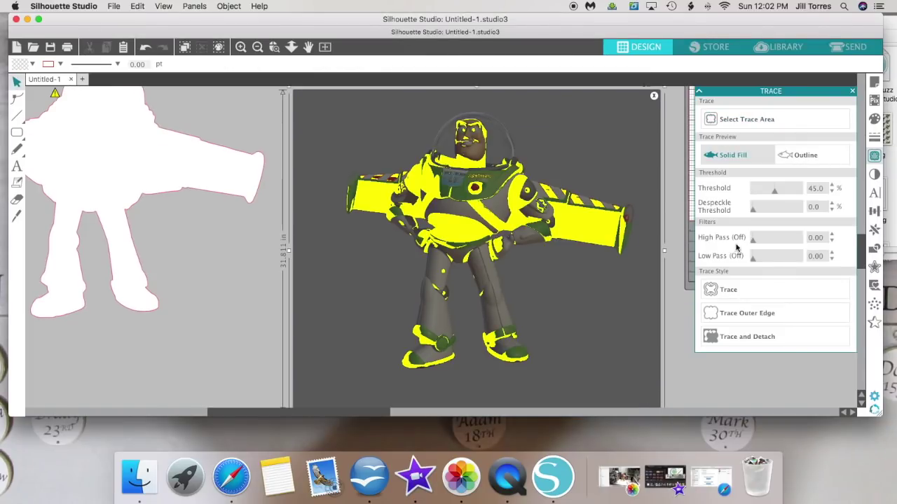
pyautogui.moveTo(776, 191); pyautogui.dragTo(805, 192)
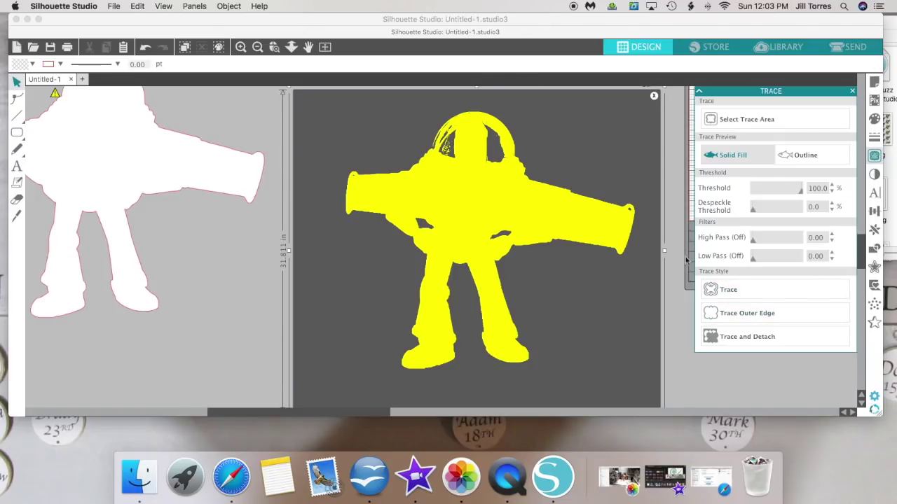
pyautogui.click(714, 290)
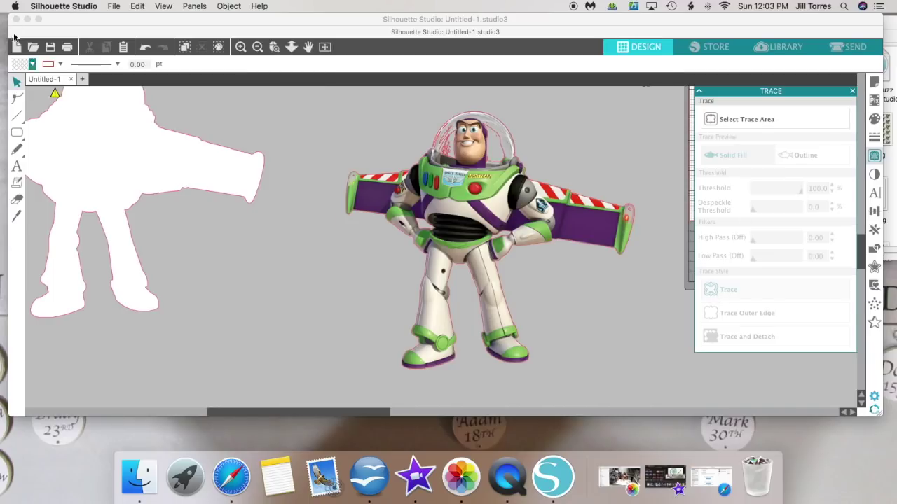
# Step: Separate the full-figure outline trace from the standing Buzz and delete the outline
pyautogui.click(229, 7)
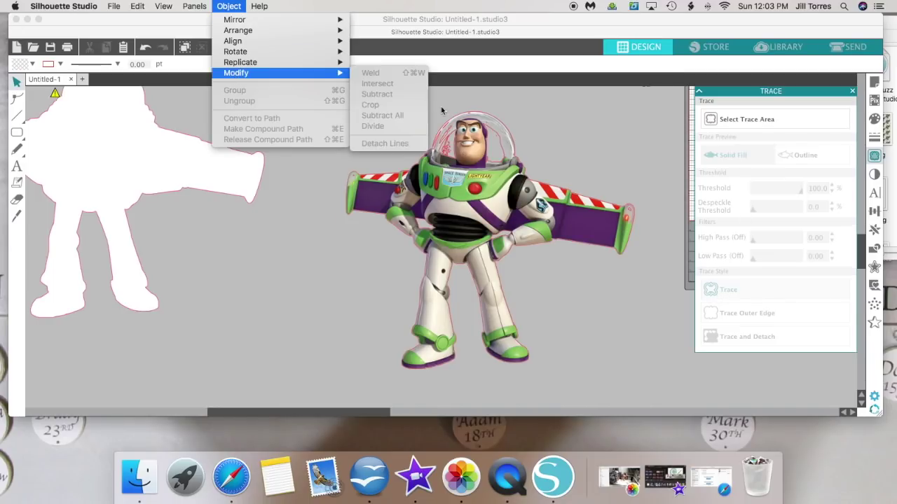
pyautogui.click(615, 153)
pyautogui.click(615, 153)
pyautogui.click(229, 7)
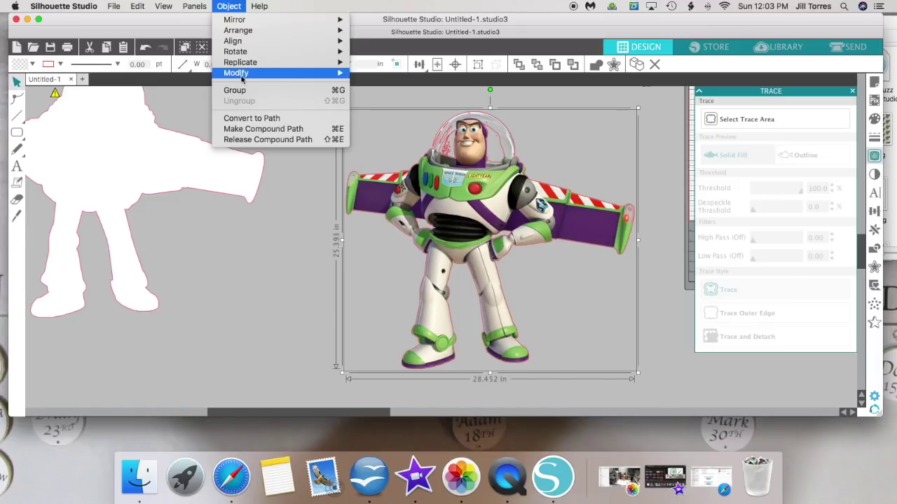
pyautogui.moveTo(239, 76)
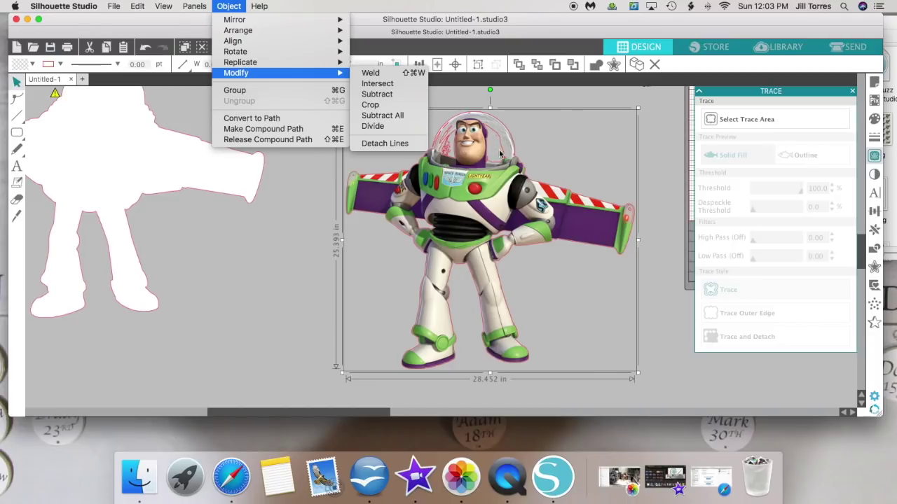
pyautogui.click(389, 192)
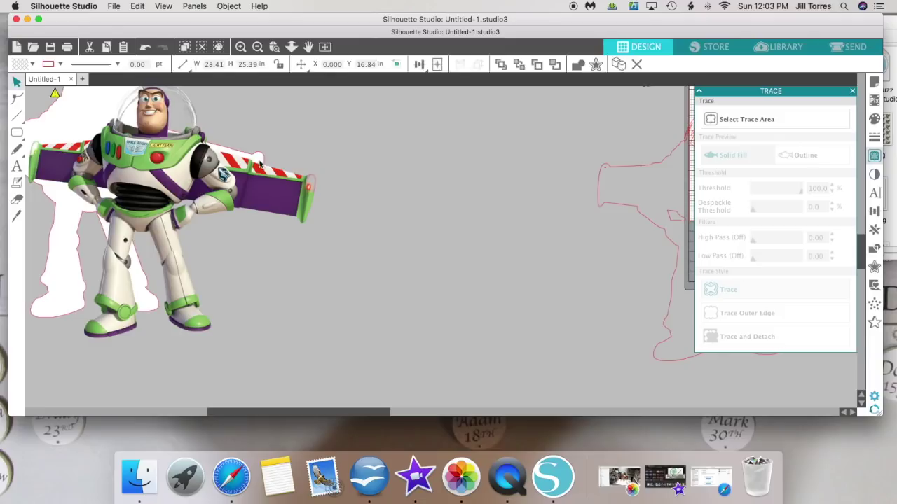
pyautogui.click(638, 224)
pyautogui.press('Delete')
# Step: Center the standing Buzz on its white silhouette and move the two as one group into the open canvas area
pyautogui.moveTo(183, 196)
pyautogui.mouseDown()
pyautogui.moveTo(218, 122)
pyautogui.moveTo(159, 147)
pyautogui.mouseUp()
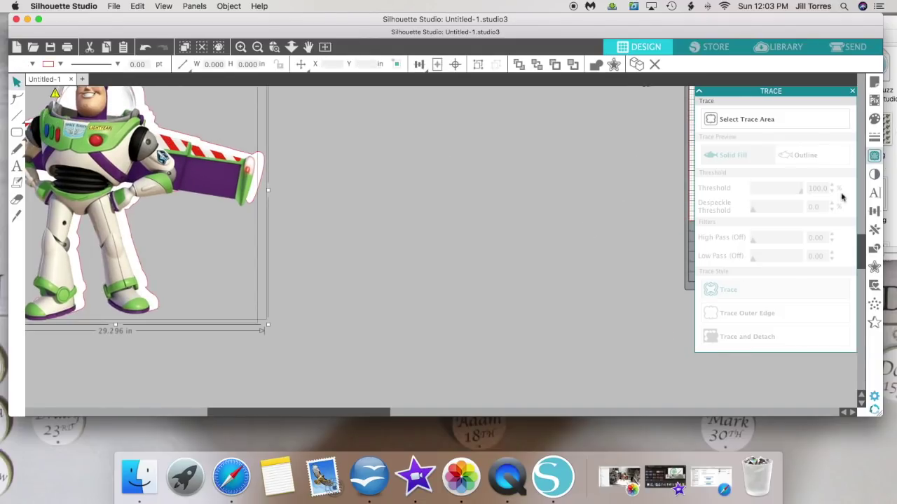
pyautogui.click(874, 211)
pyautogui.click(813, 138)
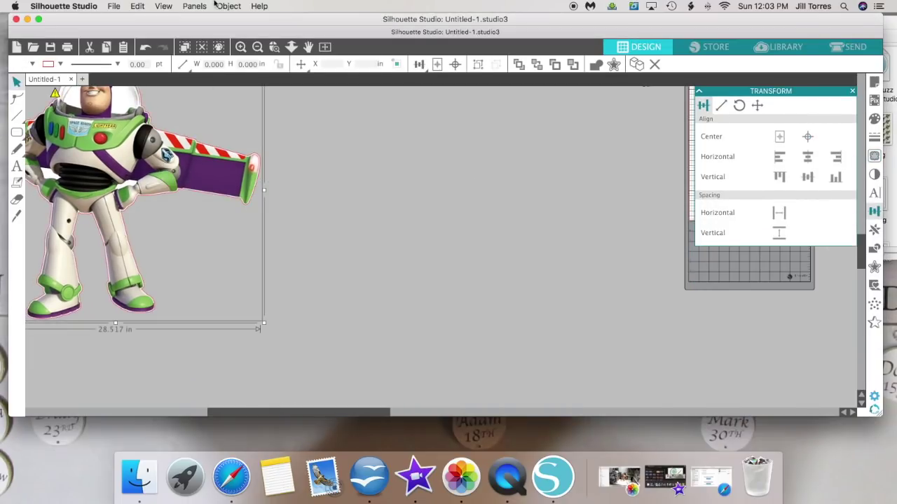
pyautogui.click(180, 137)
pyautogui.moveTo(180, 138); pyautogui.dragTo(523, 184)
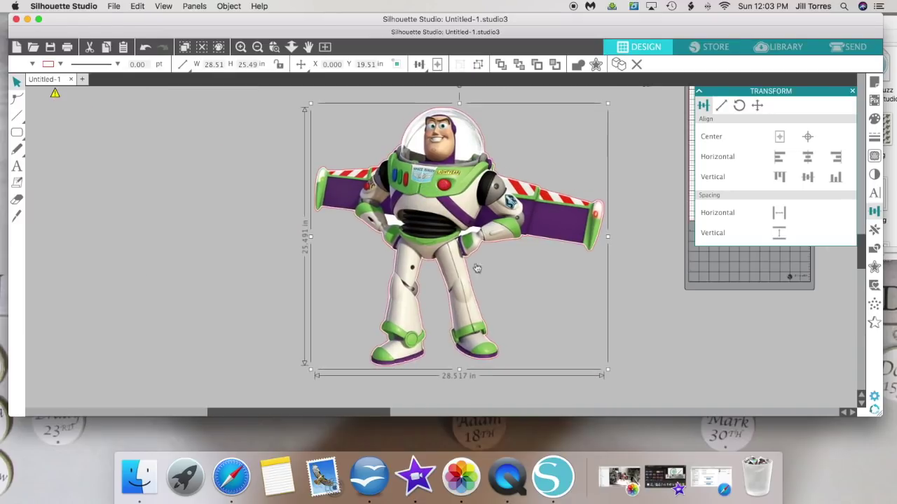
# Step: Switch to QuickTime Player, quit it, and name the screen recording "Step by Step par"
pyautogui.click(507, 477)
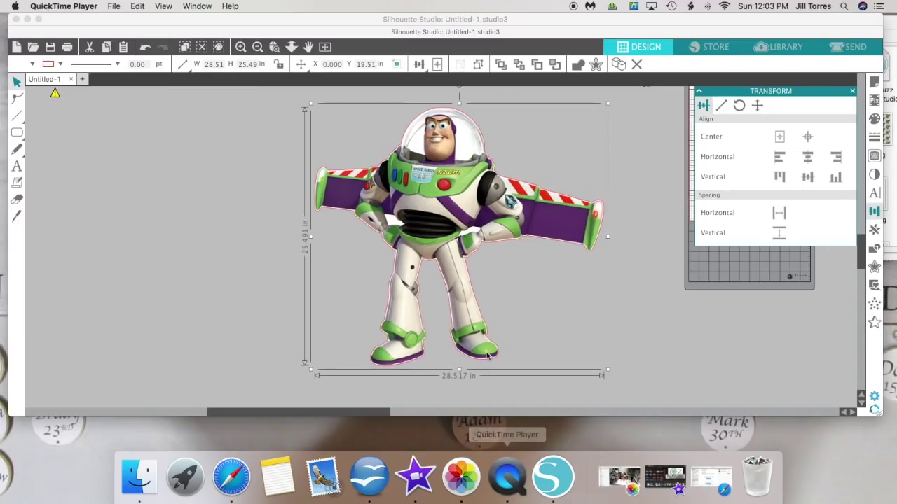
pyautogui.rightClick(508, 469)
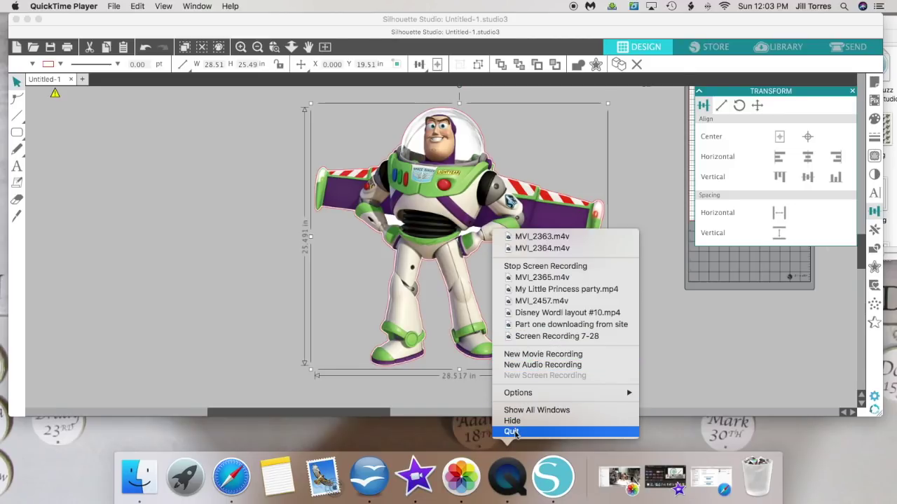
pyautogui.click(512, 432)
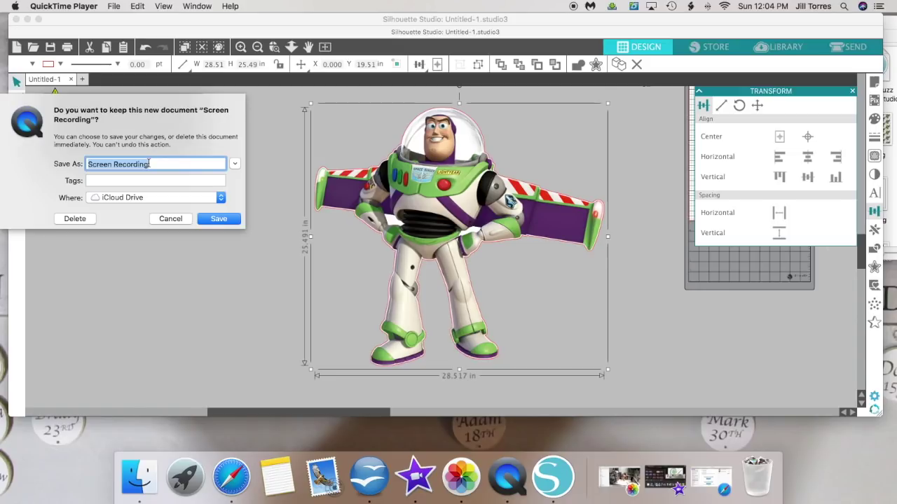
pyautogui.write('Step b')
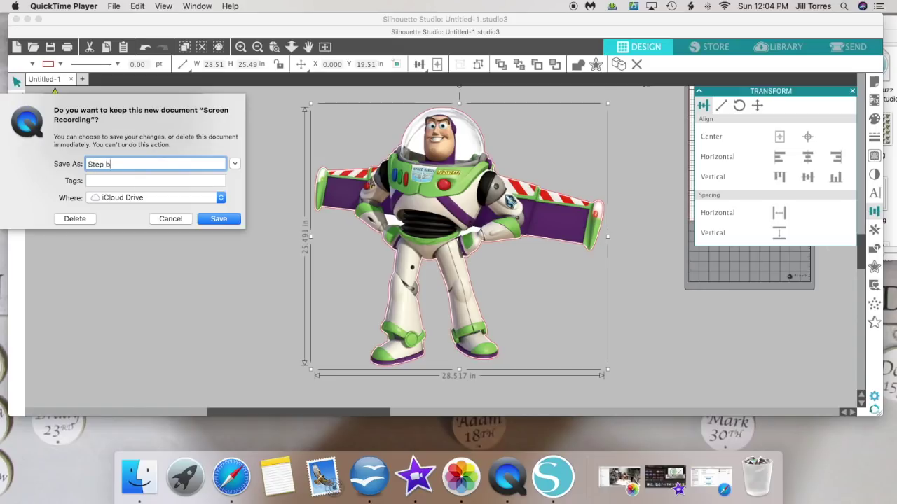
pyautogui.write('y Step par')
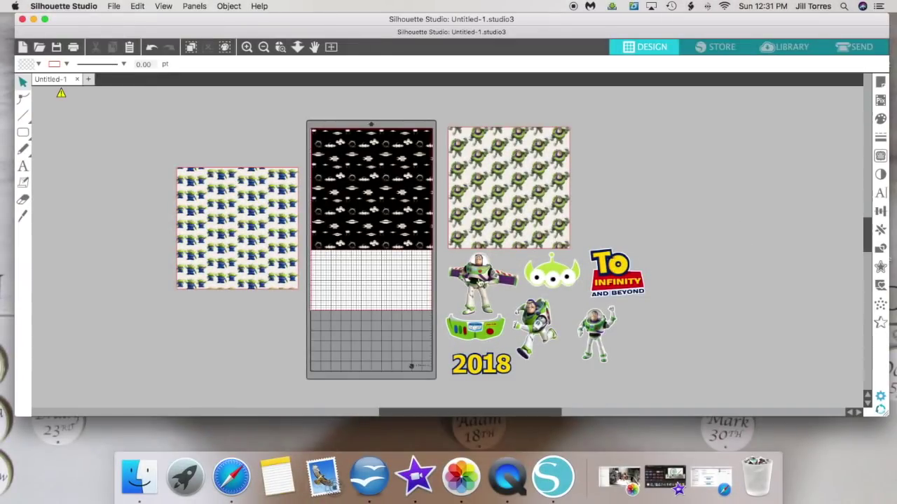
# Step: Reposition the running Buzz and the Buzz with the raised arm within the group of images below the Buzz-patterned paper
pyautogui.click(531, 311)
pyautogui.click(597, 326)
pyautogui.click(610, 304)
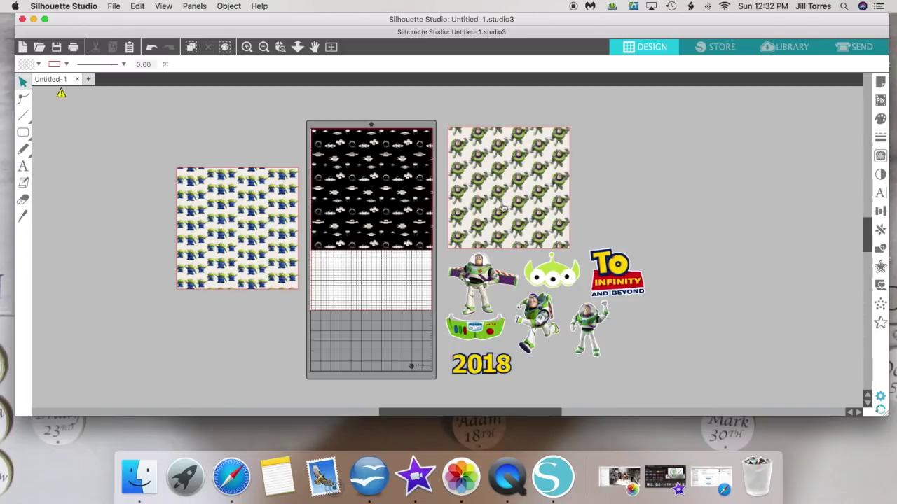
# Step: Open the print page setup for the document
pyautogui.click(115, 6)
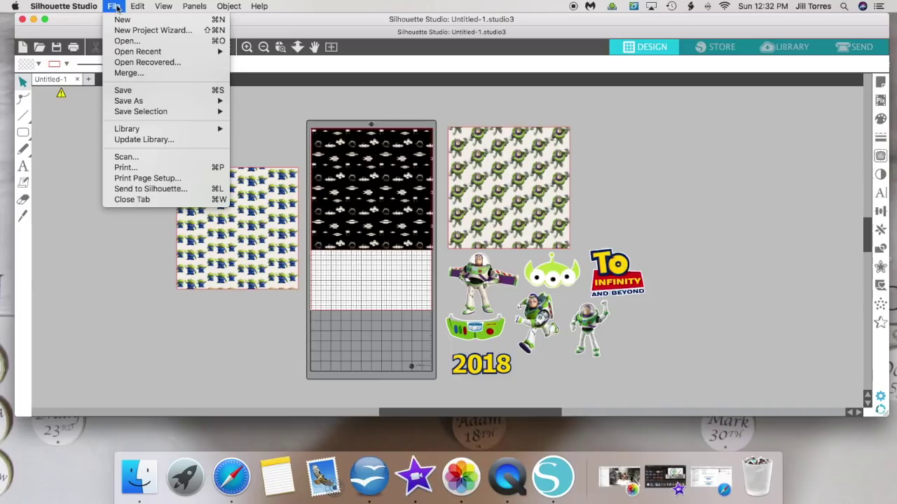
pyautogui.moveTo(137, 6)
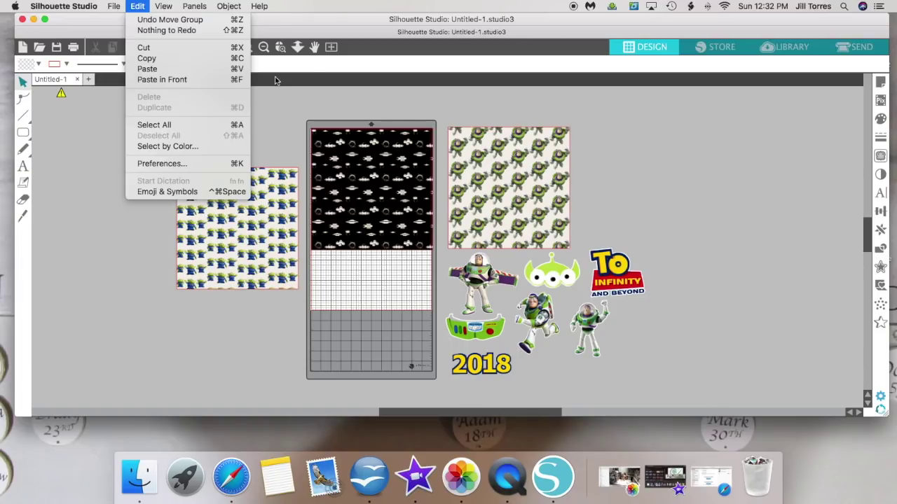
pyautogui.click(288, 124)
pyautogui.click(112, 7)
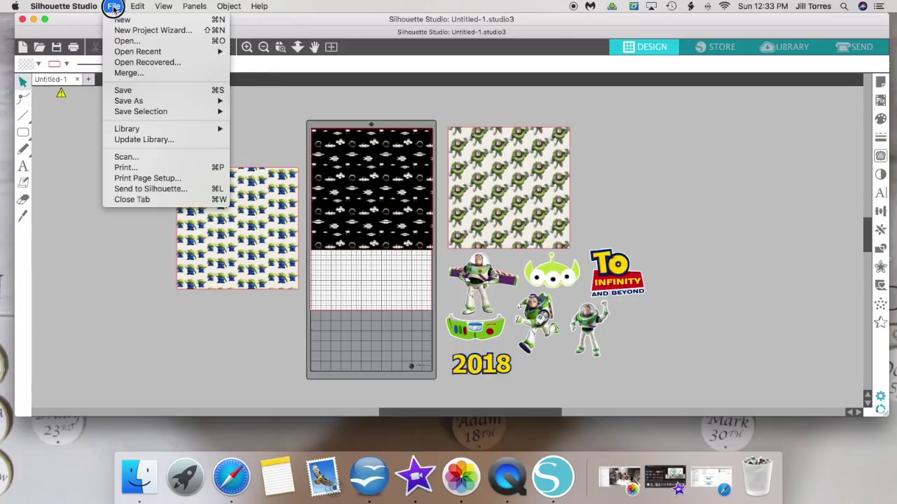
pyautogui.click(138, 181)
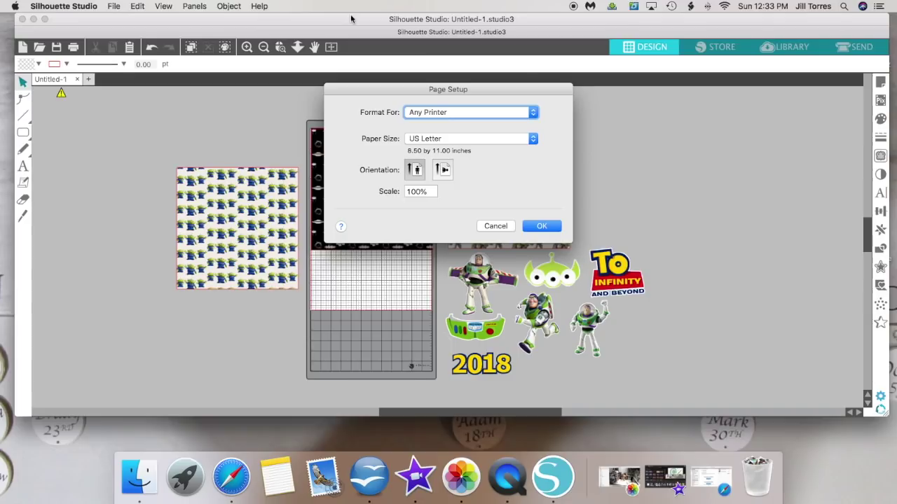
# Step: Set the print paper size to 12x18 in portrait orientation and accept the page setup
pyautogui.click(533, 140)
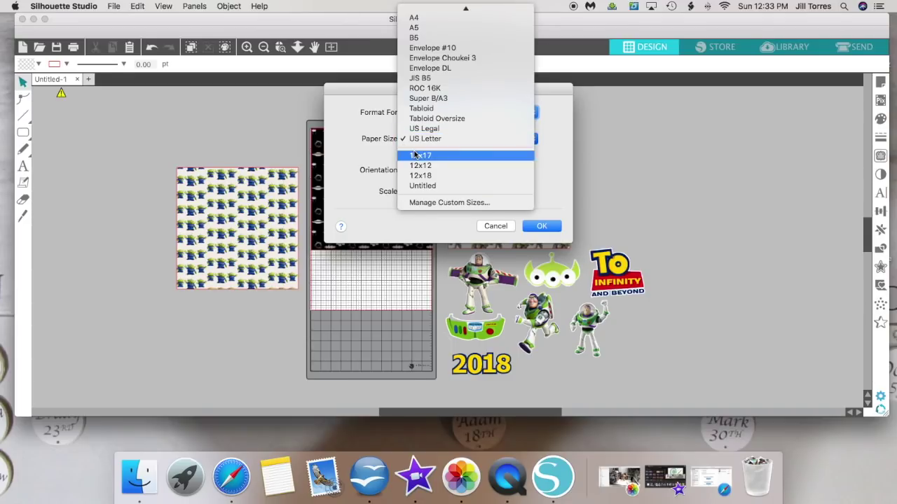
pyautogui.click(422, 178)
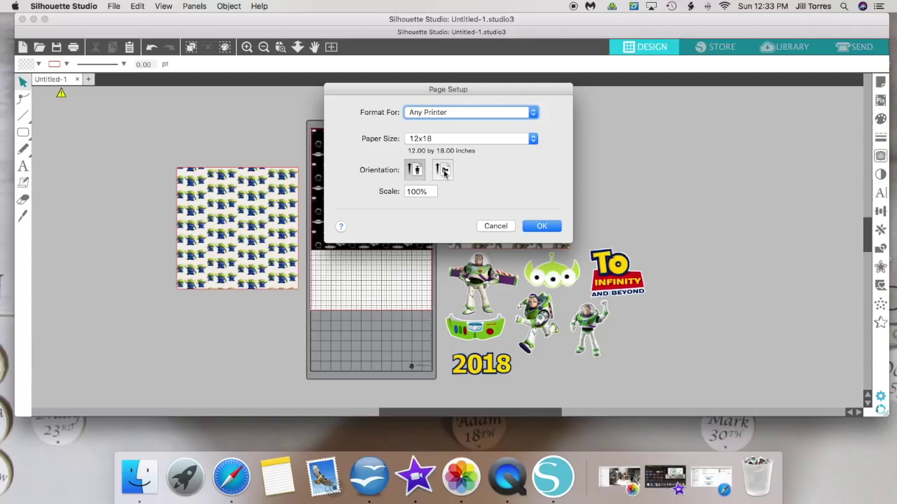
pyautogui.click(415, 172)
pyautogui.click(541, 230)
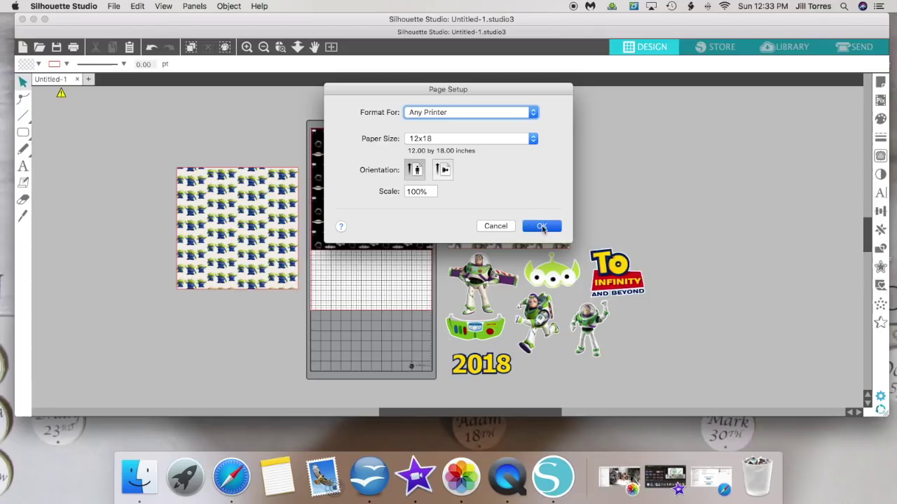
# Step: Print the black spaceship paper on the EPSON ET-16500 Series from the Rear Paper Feed Slot at Fine quality
pyautogui.click(115, 6)
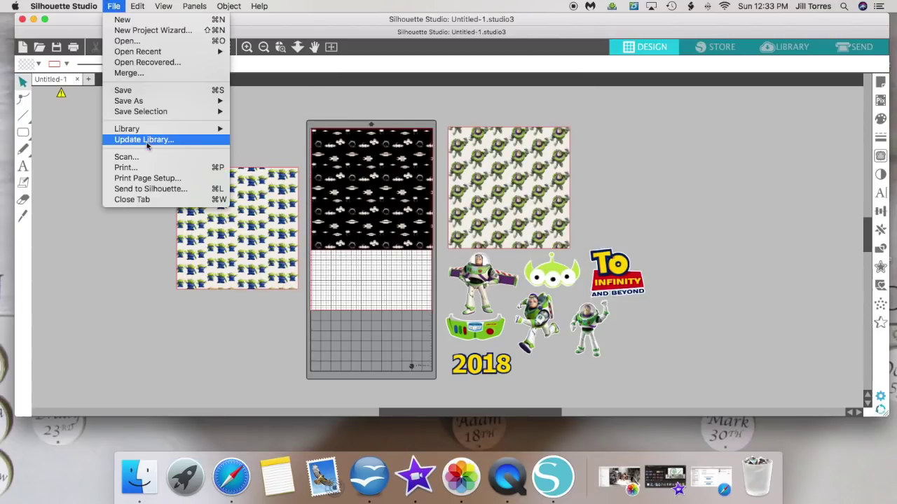
pyautogui.click(125, 171)
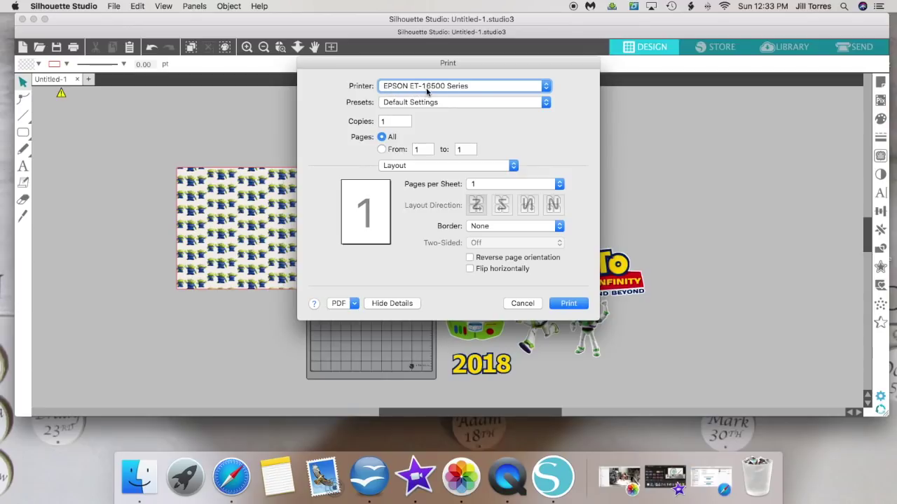
pyautogui.click(514, 168)
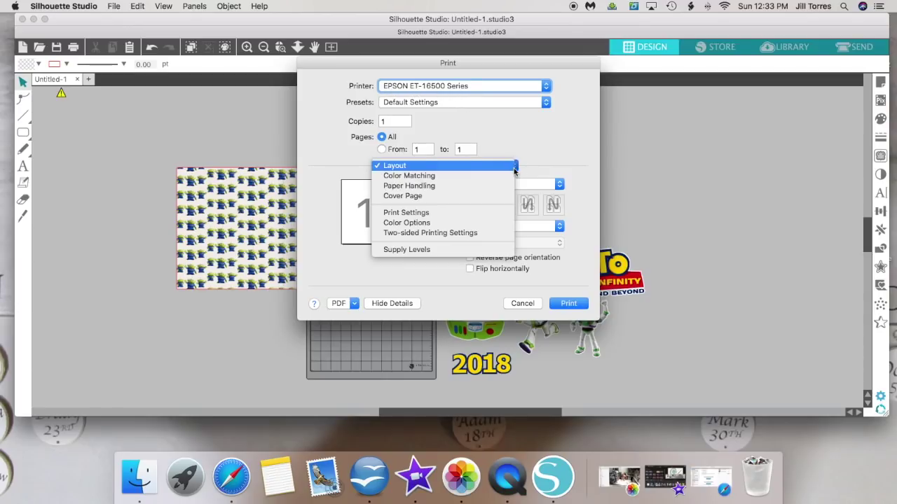
pyautogui.click(411, 213)
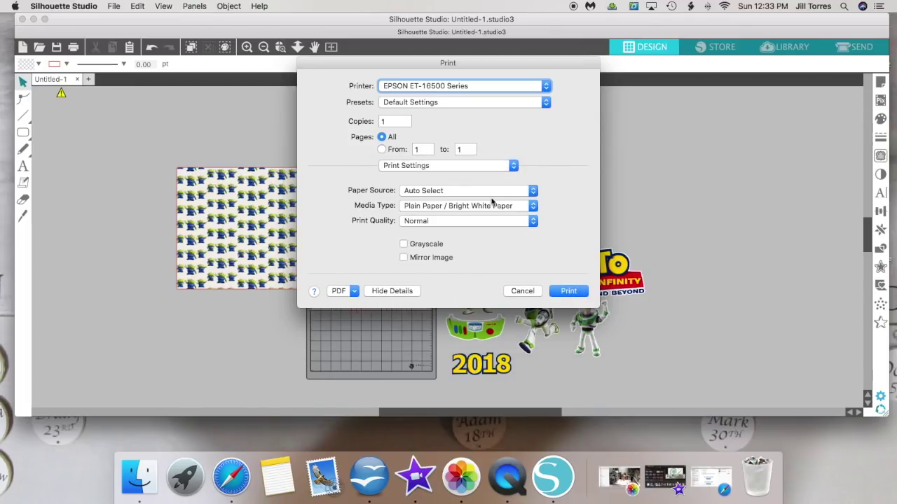
pyautogui.click(533, 193)
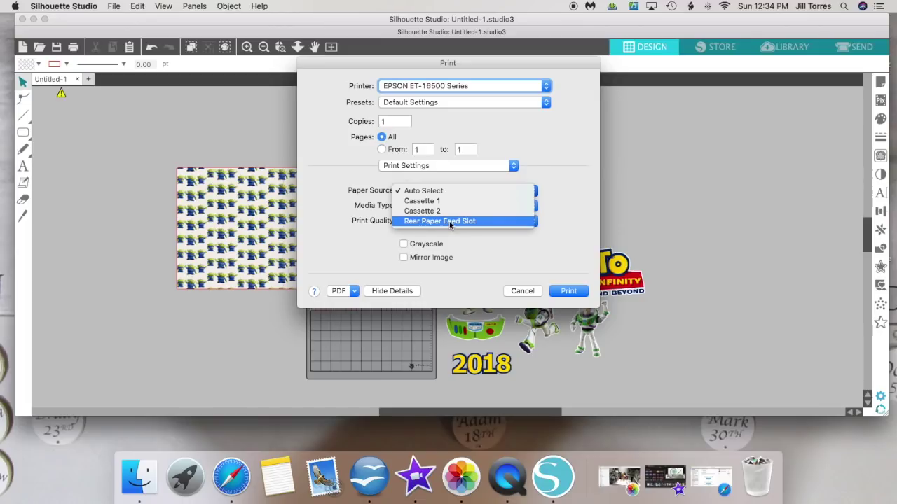
pyautogui.click(449, 221)
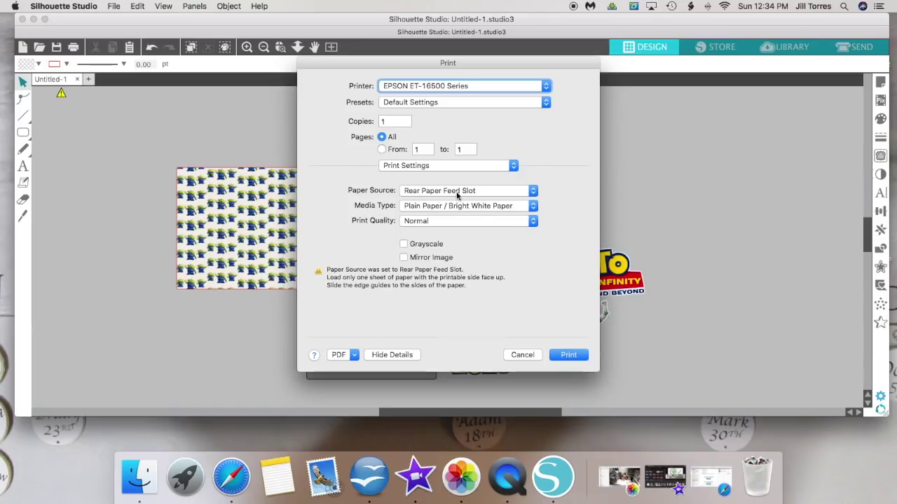
pyautogui.click(530, 222)
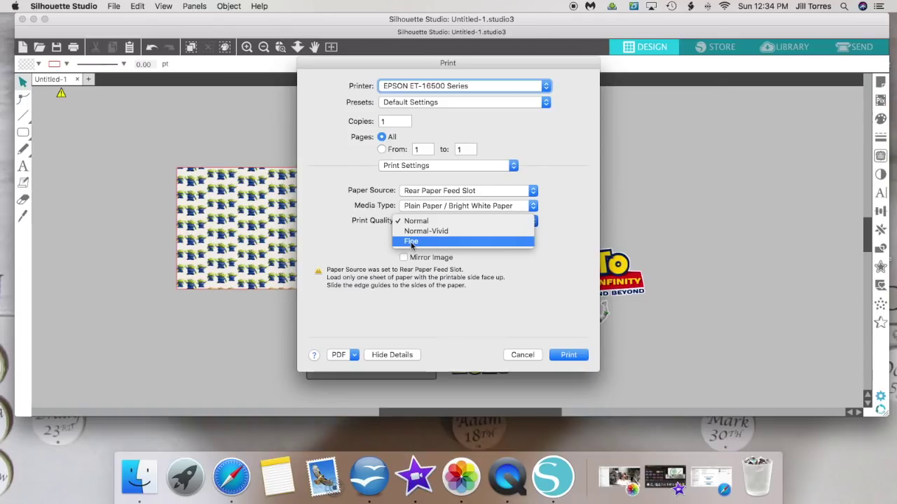
pyautogui.click(411, 243)
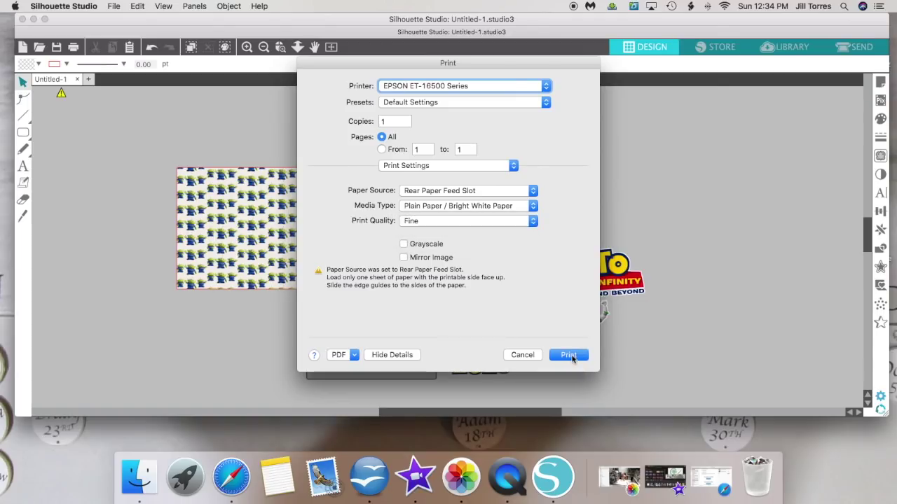
pyautogui.click(571, 355)
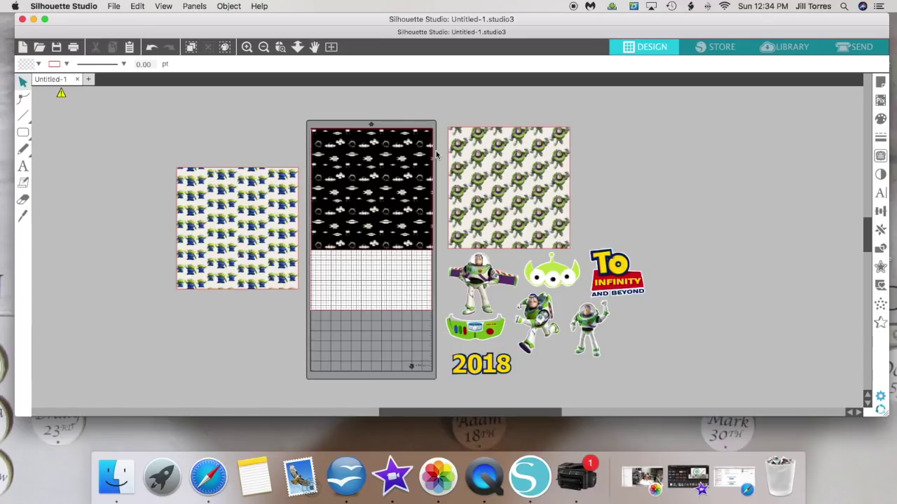
# Step: Swap the black spaceship paper on the page for the Buzz-patterned paper and print it
pyautogui.moveTo(377, 195); pyautogui.dragTo(673, 189)
pyautogui.moveTo(511, 194); pyautogui.dragTo(375, 199)
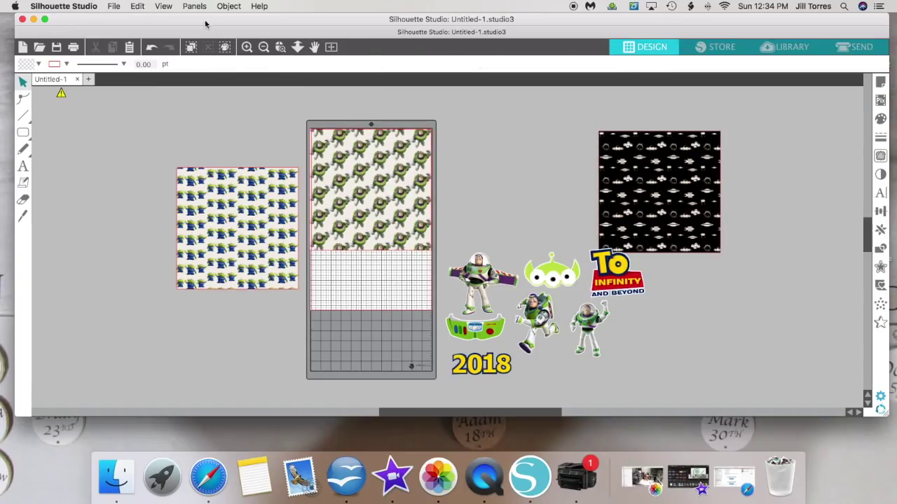
pyautogui.click(113, 7)
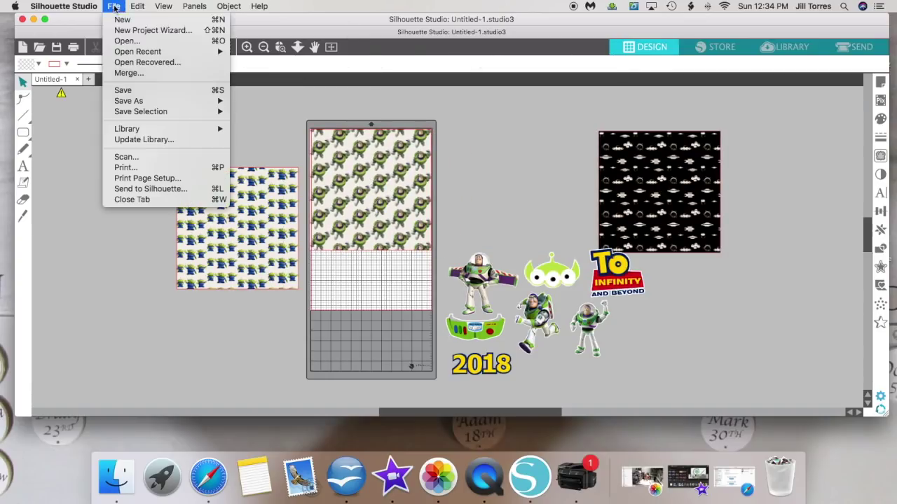
pyautogui.click(131, 169)
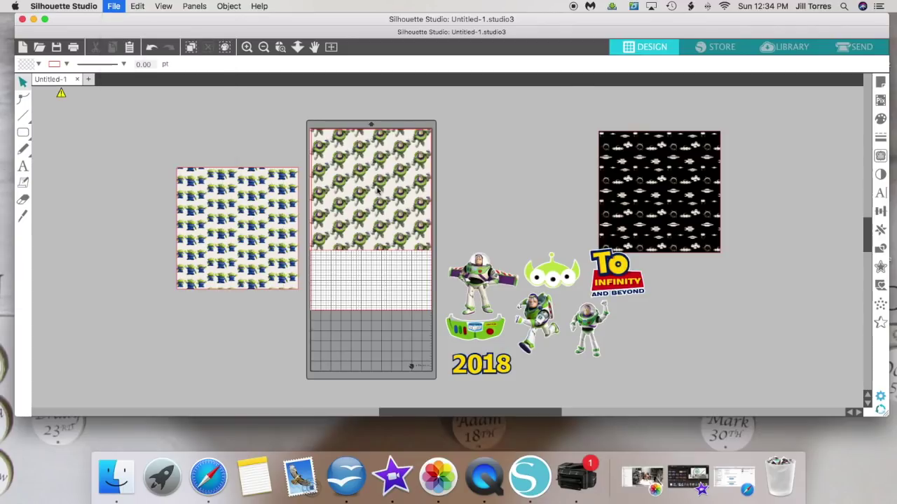
pyautogui.click(568, 306)
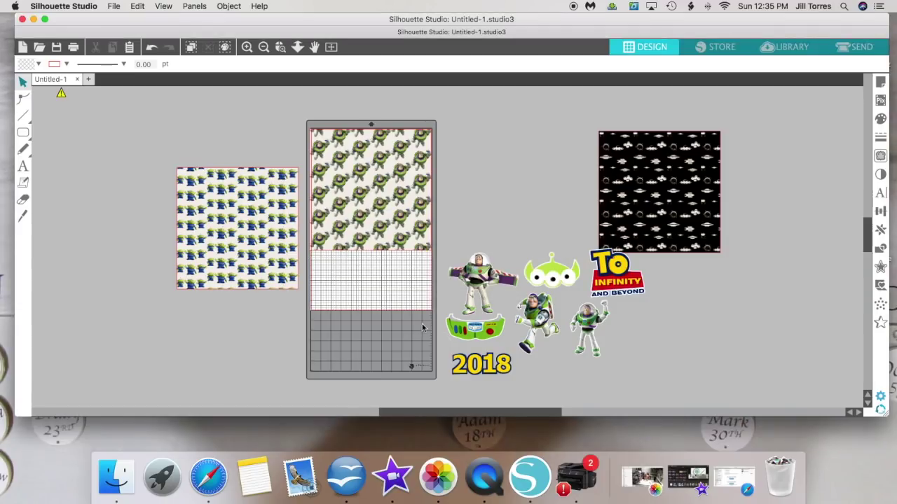
# Step: Swap the Buzz-patterned paper on the page for the alien-patterned paper, print it, and dismiss the print progress window
pyautogui.moveTo(401, 216); pyautogui.dragTo(554, 203)
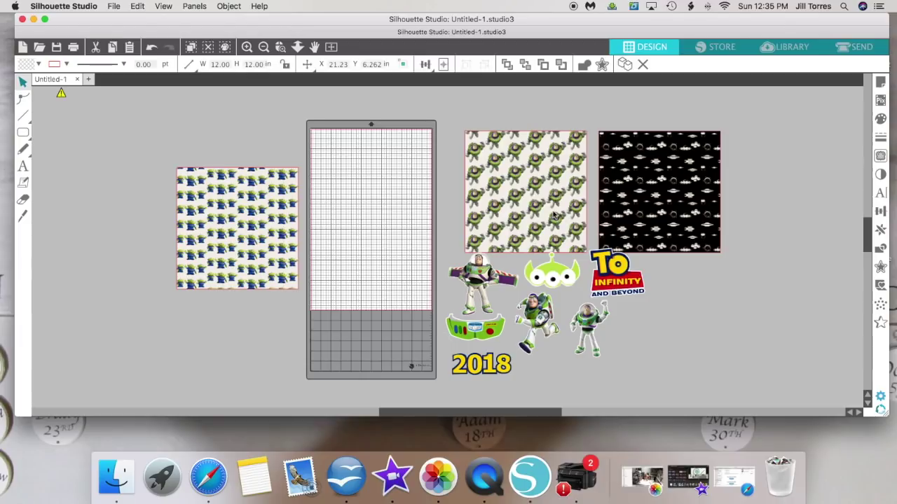
pyautogui.moveTo(295, 208); pyautogui.dragTo(383, 185)
pyautogui.press('Escape')
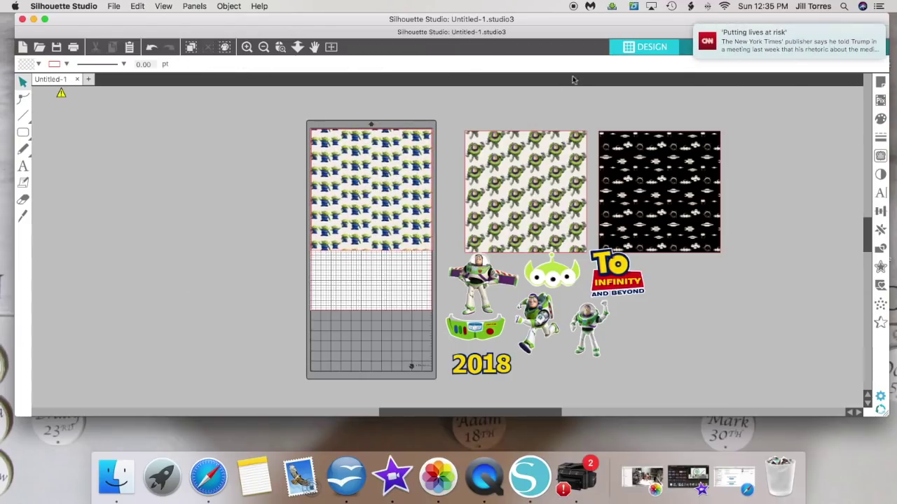
pyautogui.click(114, 6)
pyautogui.click(129, 168)
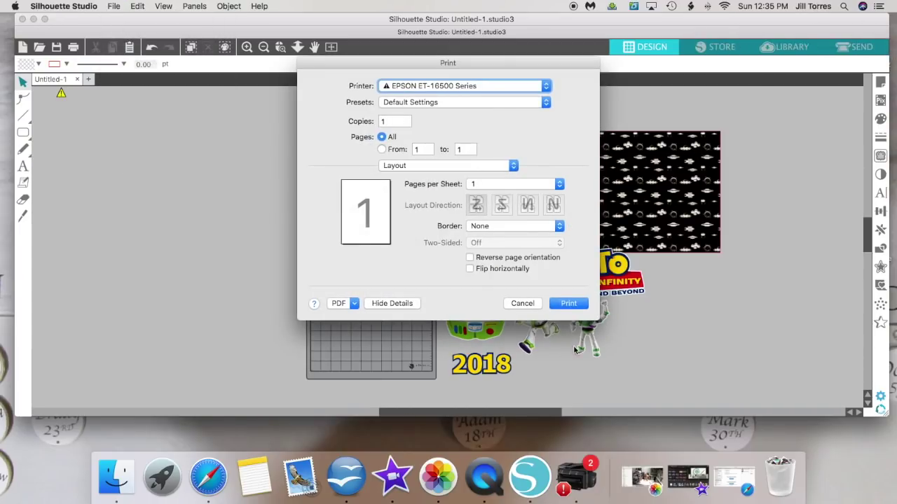
pyautogui.click(568, 307)
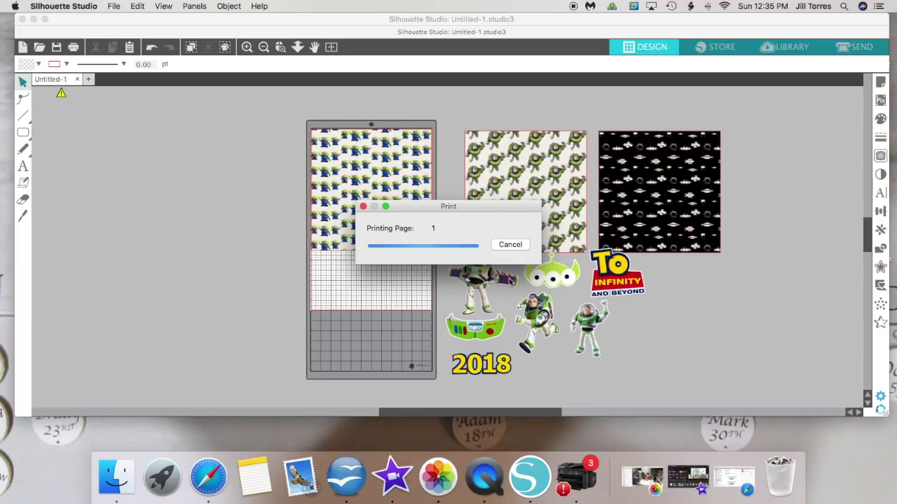
pyautogui.click(515, 245)
# Step: Move the alien-patterned paper off the page and turn on Type 1 registration marks for CAMEO, Portrait, Curio
pyautogui.moveTo(413, 218); pyautogui.dragTo(273, 213)
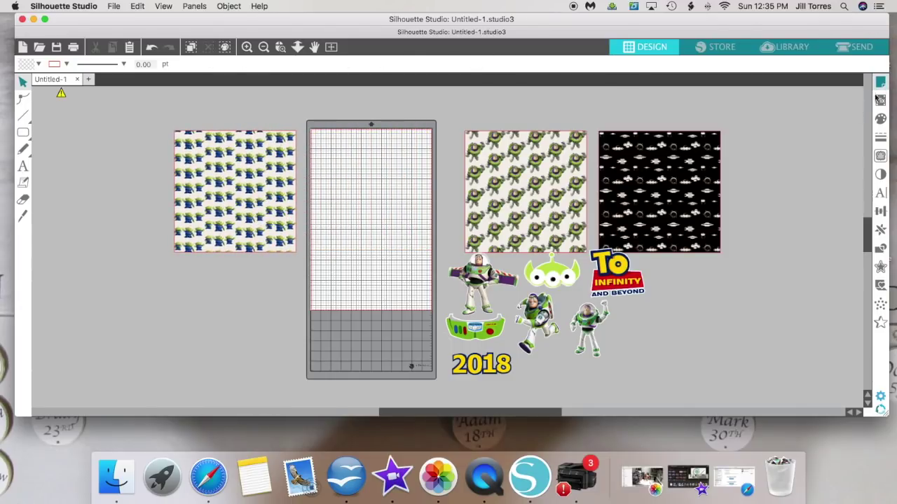
pyautogui.click(881, 83)
pyautogui.click(744, 107)
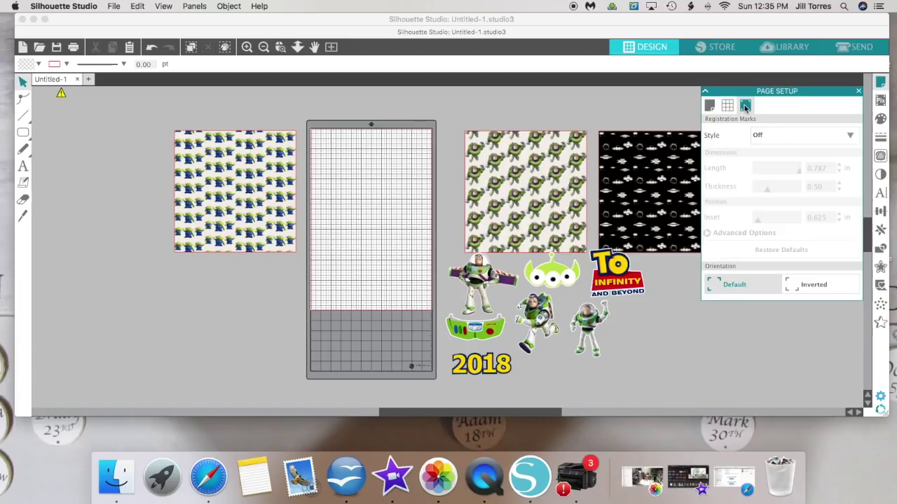
pyautogui.click(849, 136)
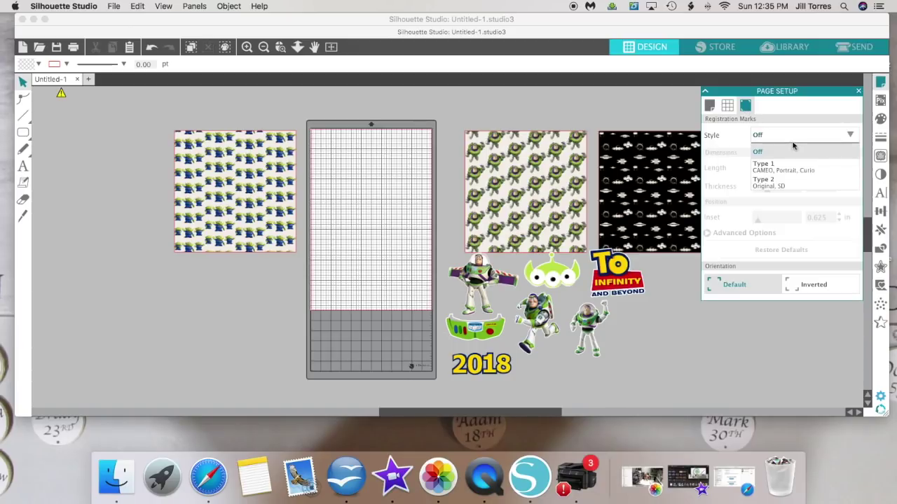
pyautogui.click(764, 171)
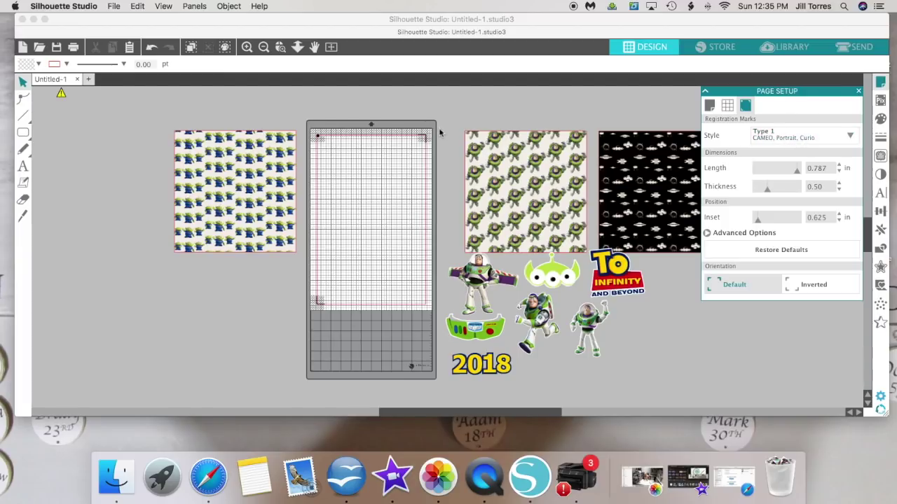
pyautogui.click(561, 100)
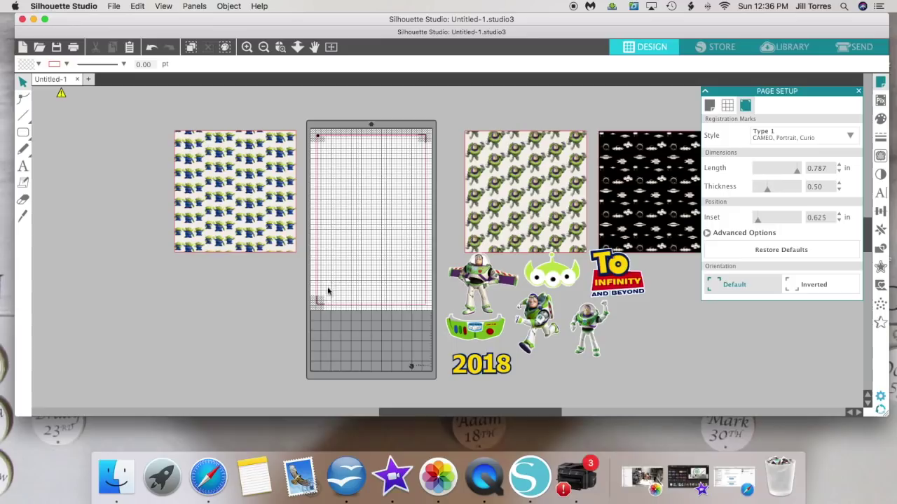
# Step: Place the winged Buzz near the page's upper left registration mark and the three-eyed alien face near its lower left mark
pyautogui.moveTo(479, 277); pyautogui.dragTo(353, 168)
pyautogui.moveTo(554, 277); pyautogui.dragTo(346, 287)
pyautogui.click(440, 261)
pyautogui.click(441, 312)
# Step: Bring the green control panel onto the page, rotate it 90° clockwise, and fit it beside the winged Buzz
pyautogui.moveTo(466, 327); pyautogui.dragTo(415, 215)
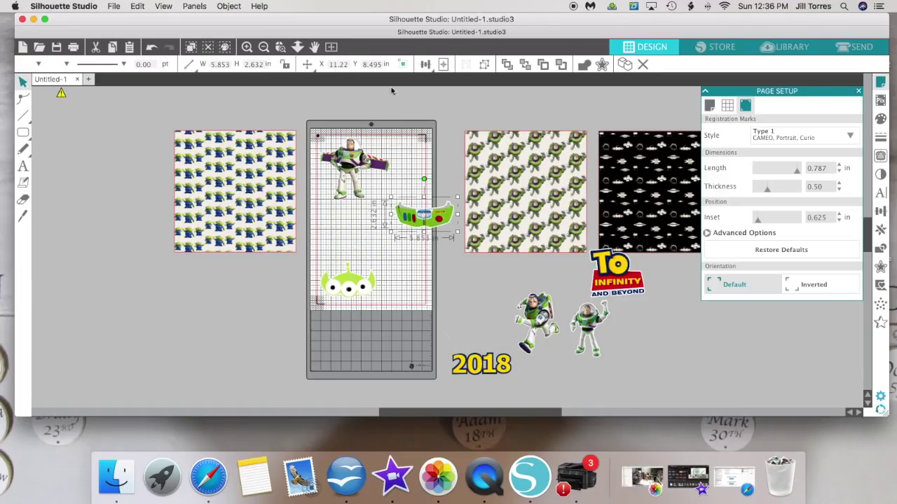
pyautogui.click(229, 6)
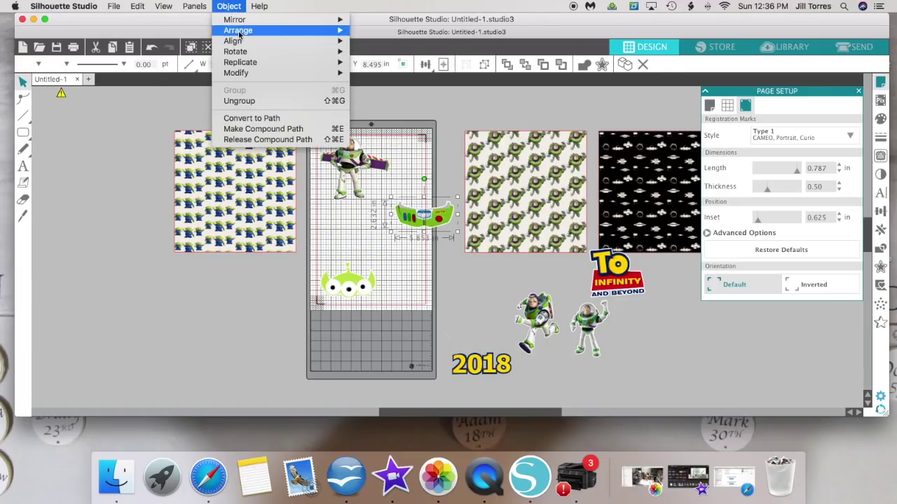
pyautogui.moveTo(238, 51)
pyautogui.click(382, 62)
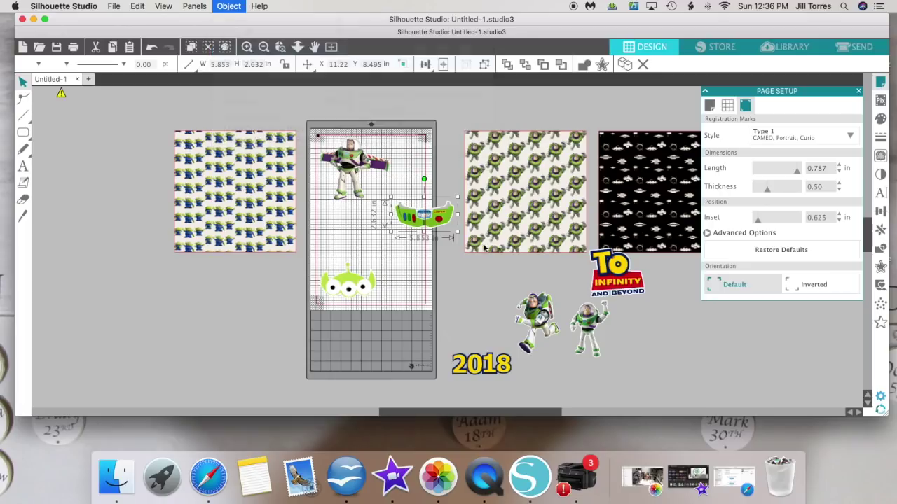
pyautogui.moveTo(435, 220); pyautogui.dragTo(411, 168)
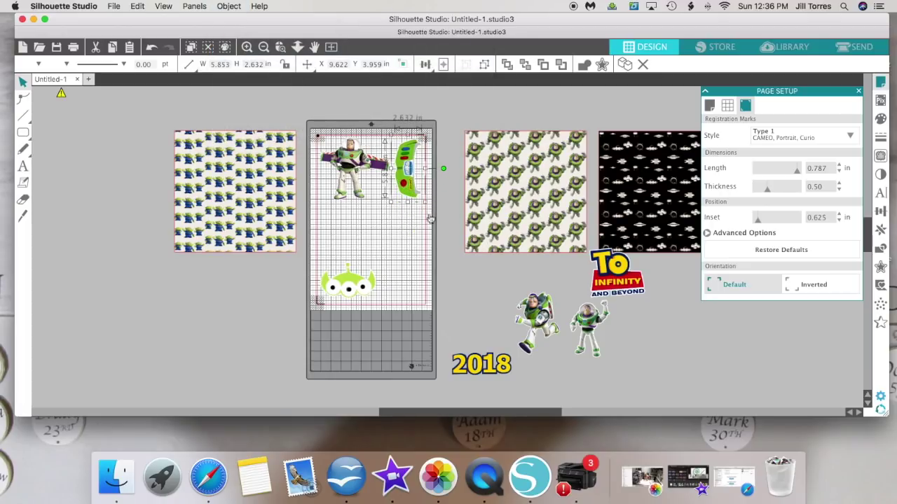
# Step: Place the running Buzz, the Buzz with the raised arm, and the To Infinity and Beyond logo in the page's free spaces
pyautogui.moveTo(553, 329); pyautogui.dragTo(350, 238)
pyautogui.click(616, 358)
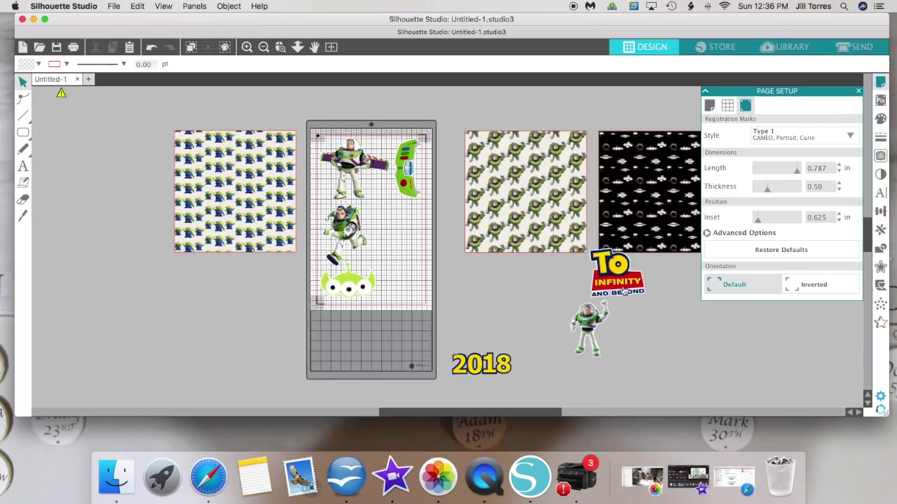
pyautogui.moveTo(591, 327); pyautogui.dragTo(404, 274)
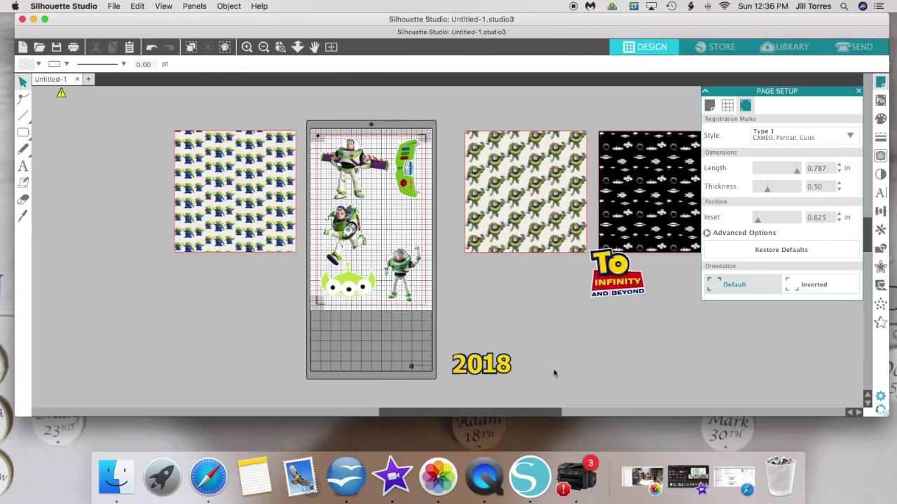
pyautogui.moveTo(615, 291); pyautogui.dragTo(393, 230)
# Step: Tilt the running Buzz slightly counterclockwise between the winged Buzz and the alien face, and nudge the To Infinity and Beyond logo
pyautogui.click(350, 221)
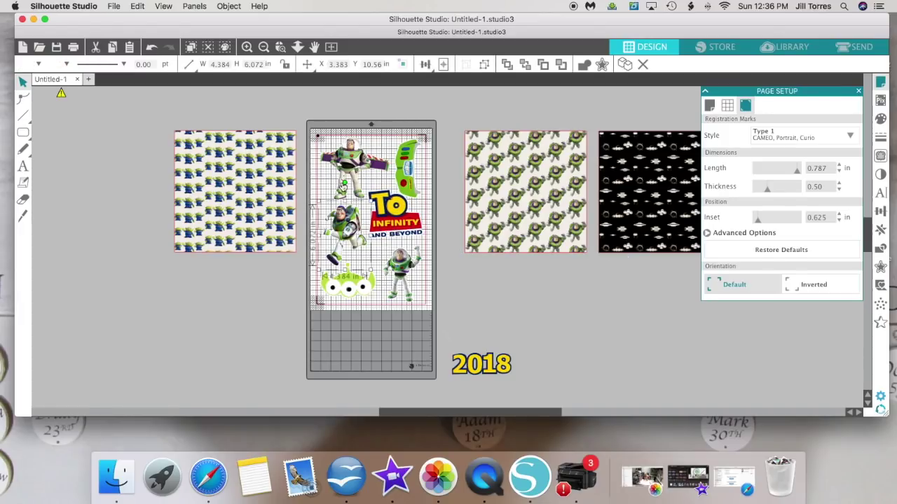
pyautogui.moveTo(345, 183)
pyautogui.mouseDown()
pyautogui.moveTo(324, 186)
pyautogui.moveTo(334, 185)
pyautogui.mouseUp()
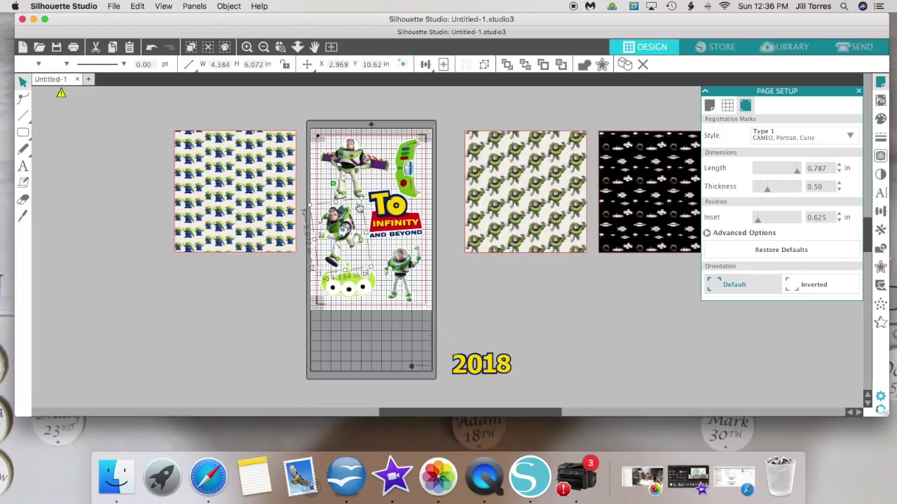
pyautogui.click(392, 219)
pyautogui.moveTo(393, 220); pyautogui.dragTo(391, 218)
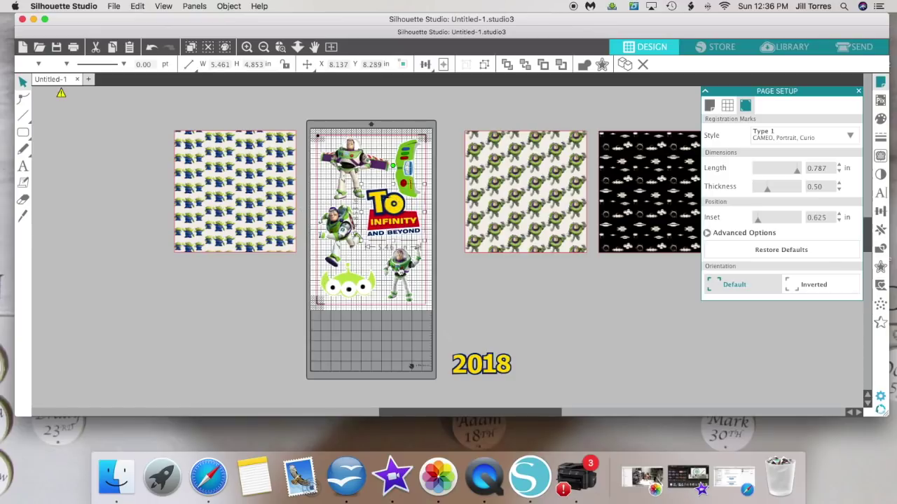
pyautogui.click(395, 267)
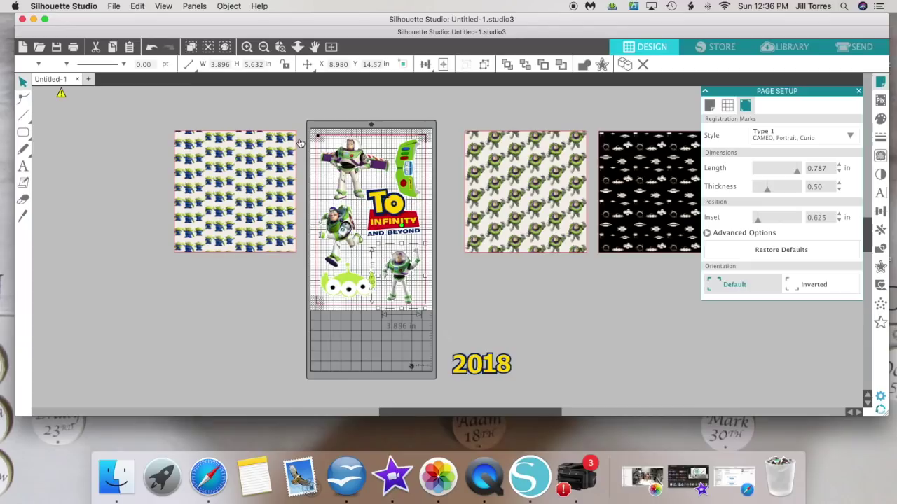
# Step: Rotate the Buzz with the raised arm about 90° clockwise onto its side, moving the alien face back near the lower left registration mark
pyautogui.click(466, 290)
pyautogui.click(410, 273)
pyautogui.moveTo(402, 222); pyautogui.dragTo(424, 231)
pyautogui.moveTo(365, 295); pyautogui.dragTo(396, 269)
pyautogui.click(405, 260)
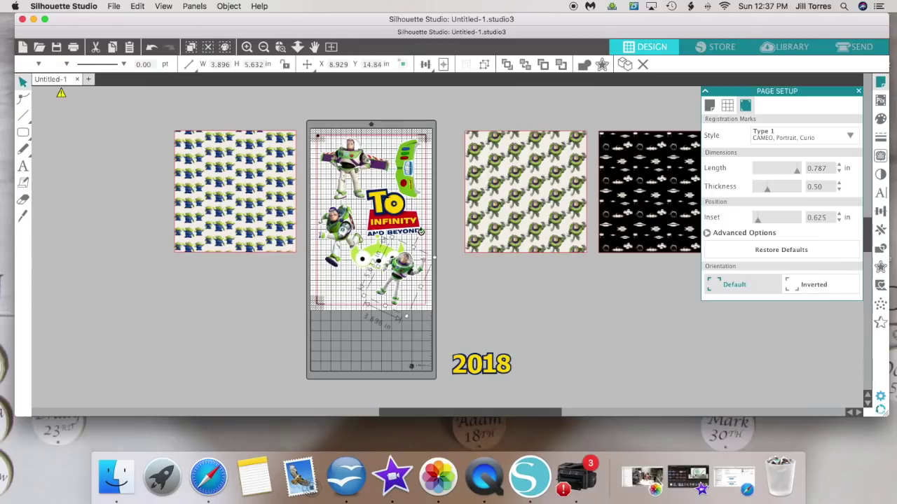
pyautogui.moveTo(421, 232); pyautogui.dragTo(425, 264)
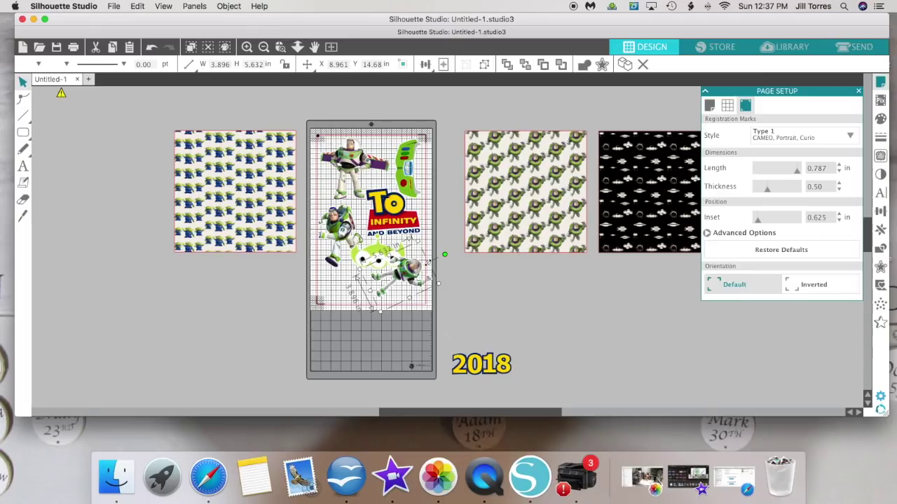
pyautogui.moveTo(443, 252); pyautogui.dragTo(447, 284)
pyautogui.moveTo(393, 255); pyautogui.dragTo(357, 283)
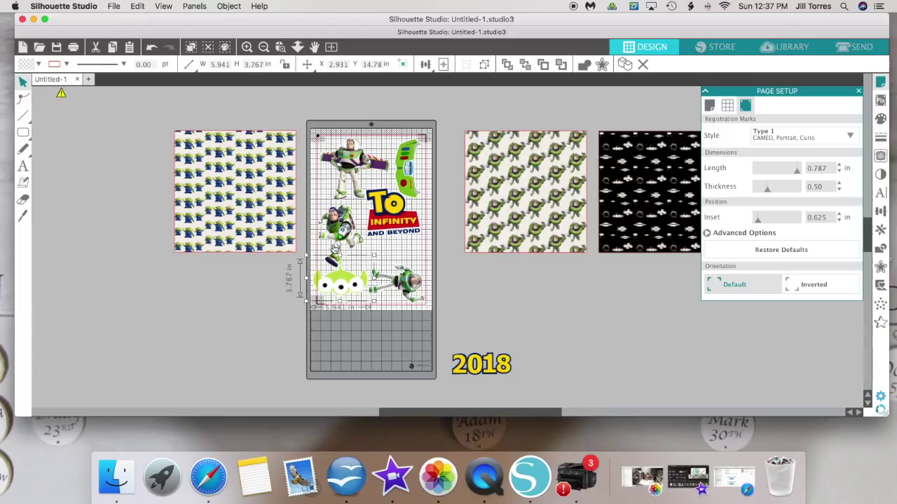
# Step: Tilt the alien face counterclockwise below the running Buzz and place the 2018 title directly under the logo
pyautogui.moveTo(339, 237); pyautogui.dragTo(321, 241)
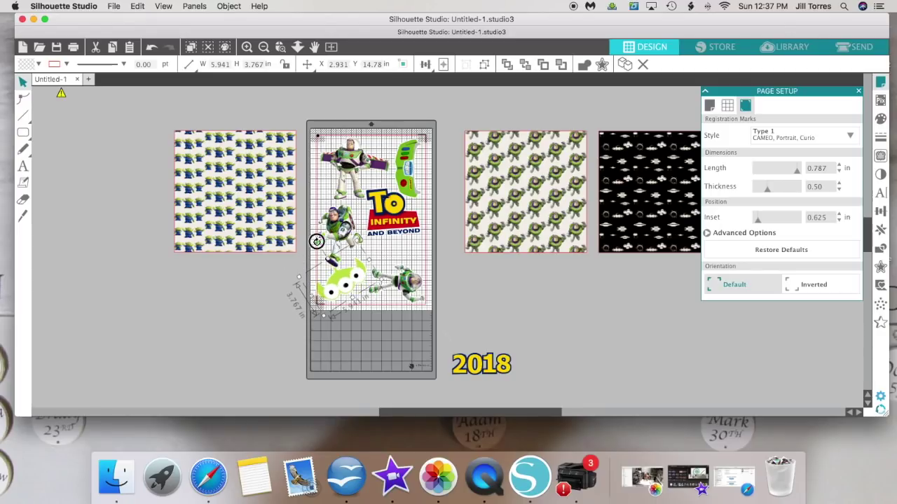
pyautogui.moveTo(491, 367); pyautogui.dragTo(408, 256)
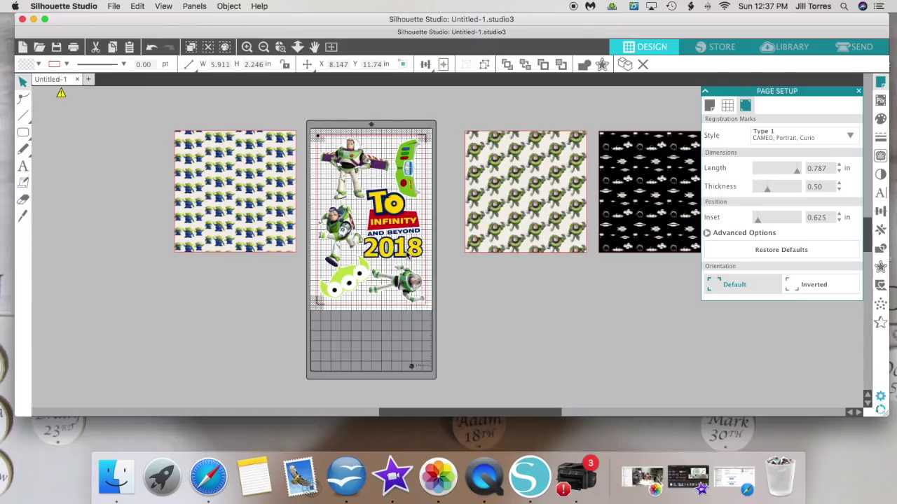
pyautogui.moveTo(355, 226); pyautogui.dragTo(358, 227)
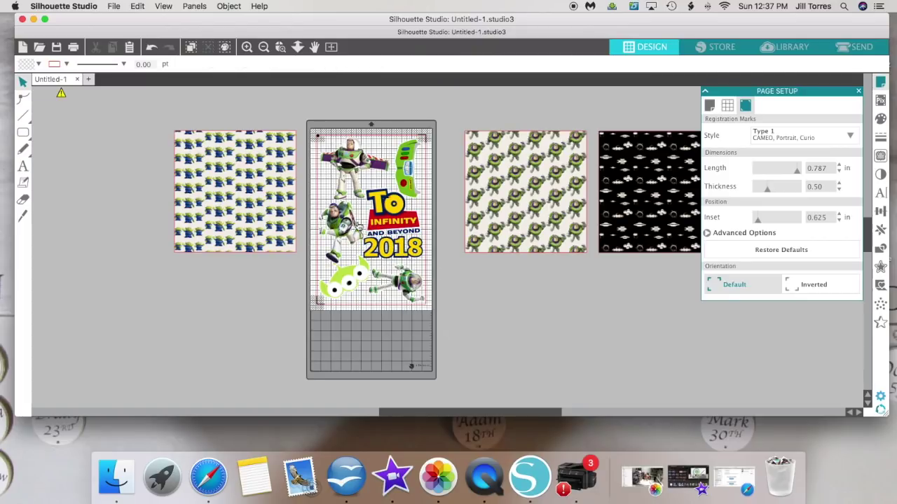
pyautogui.click(343, 287)
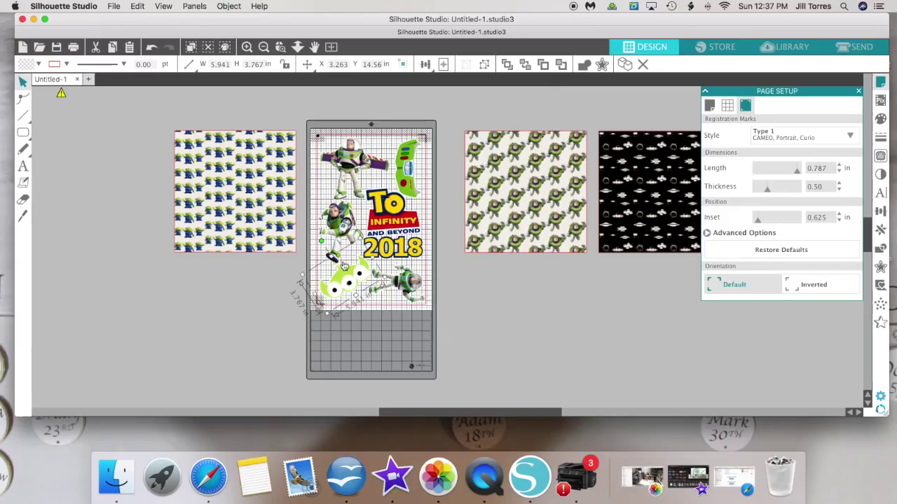
pyautogui.moveTo(320, 240); pyautogui.dragTo(316, 247)
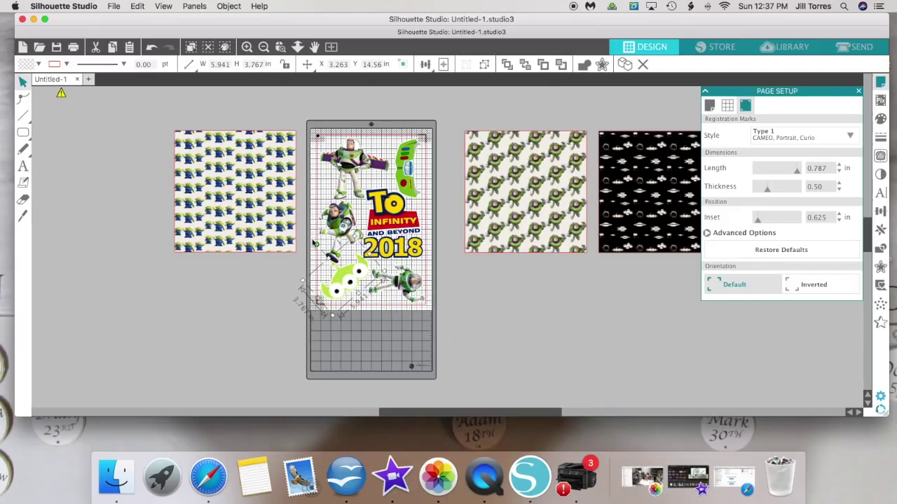
pyautogui.click(339, 289)
pyautogui.moveTo(338, 289); pyautogui.dragTo(340, 291)
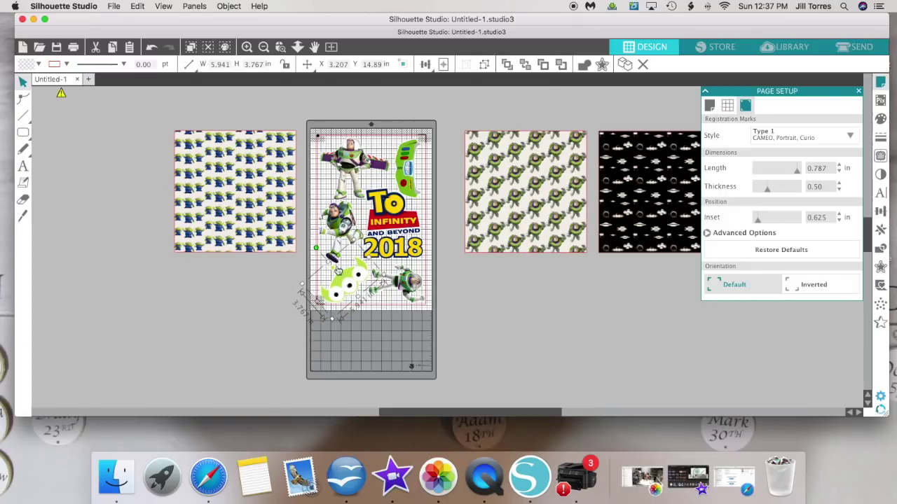
pyautogui.click(396, 260)
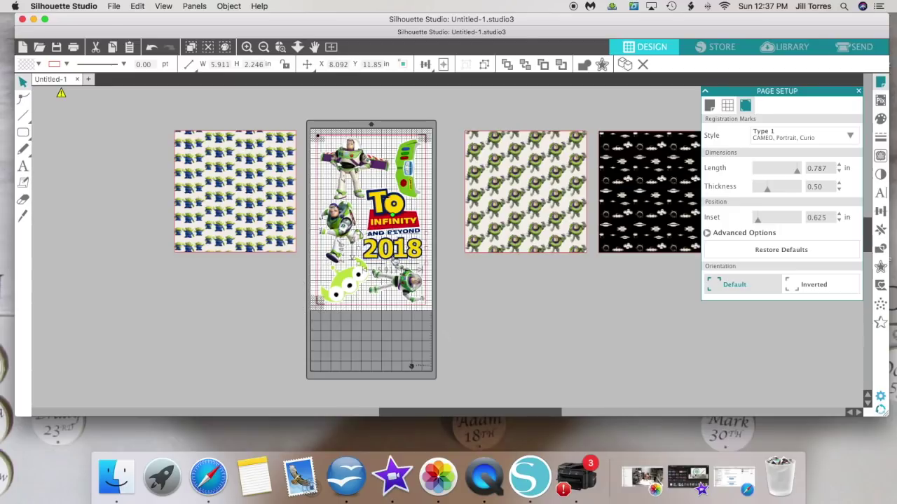
# Step: Nudge the winged Buzz slightly upward and shrink the To Infinity and Beyond logo to about 4.85 × 4.31 in
pyautogui.click(339, 164)
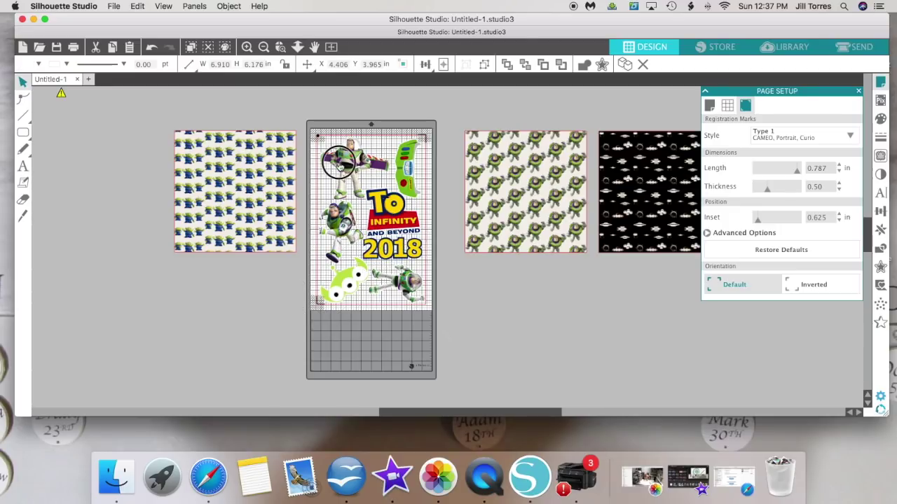
pyautogui.moveTo(339, 164); pyautogui.dragTo(339, 163)
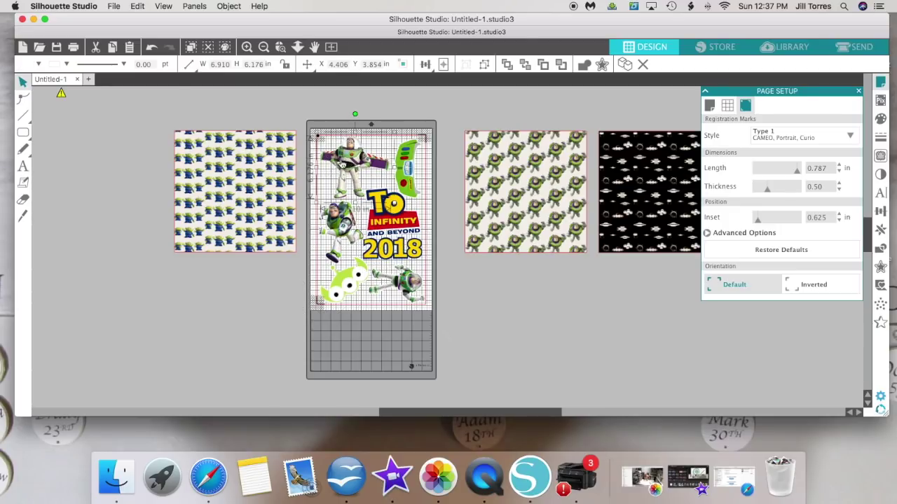
pyautogui.click(388, 228)
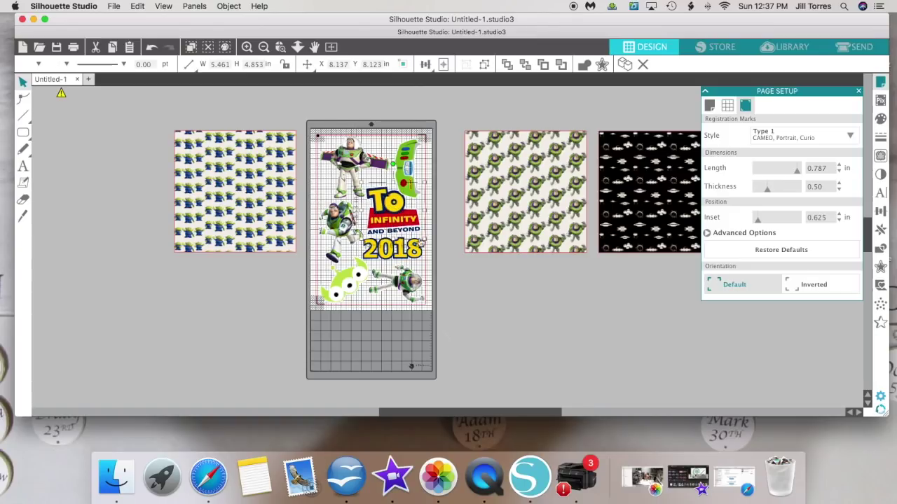
pyautogui.moveTo(424, 238); pyautogui.dragTo(396, 213)
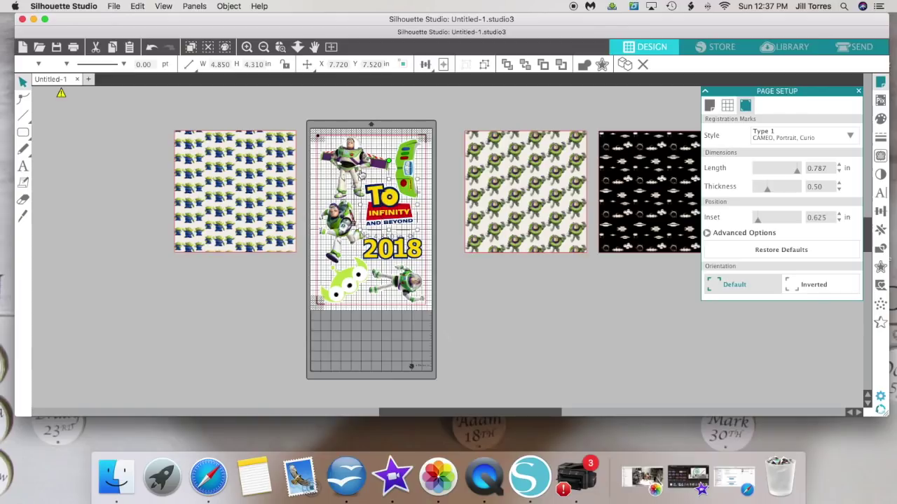
# Step: Tilt the winged Buzz slightly clockwise and shrink it to about 5.73 × 5.12 in near the upper left registration mark
pyautogui.click(366, 161)
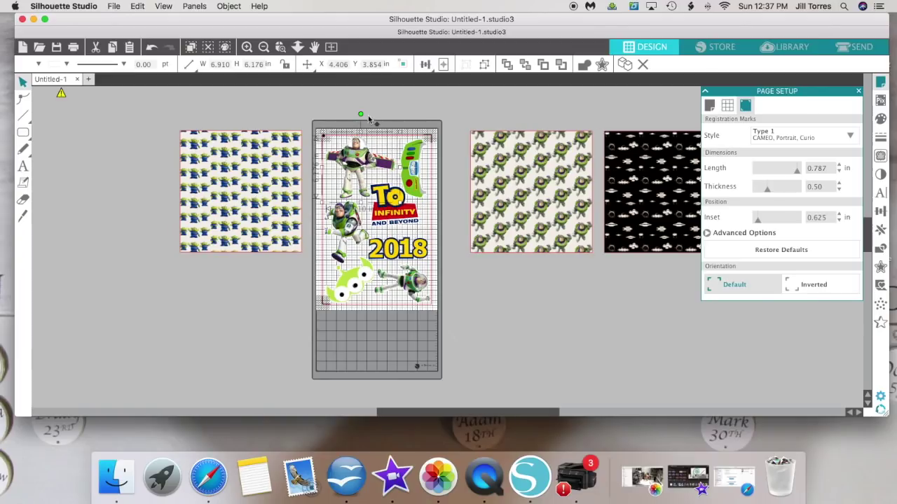
pyautogui.moveTo(361, 114); pyautogui.dragTo(365, 115)
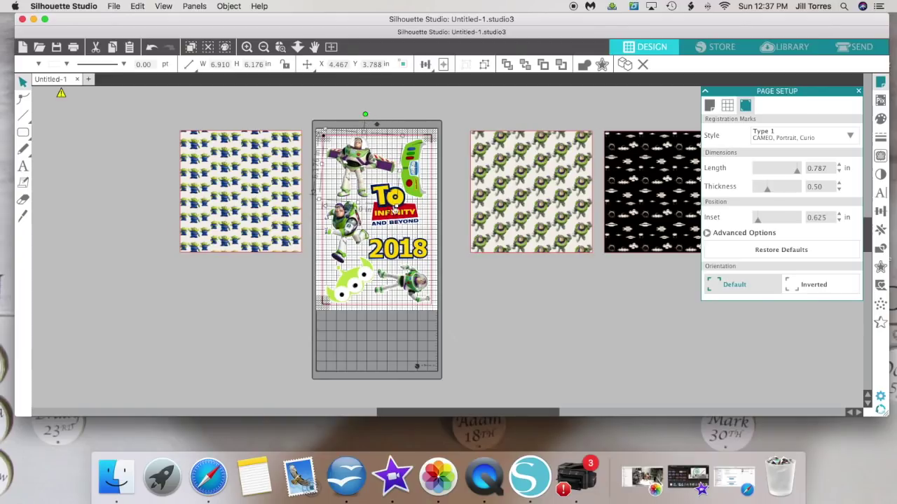
pyautogui.moveTo(396, 206); pyautogui.dragTo(367, 164)
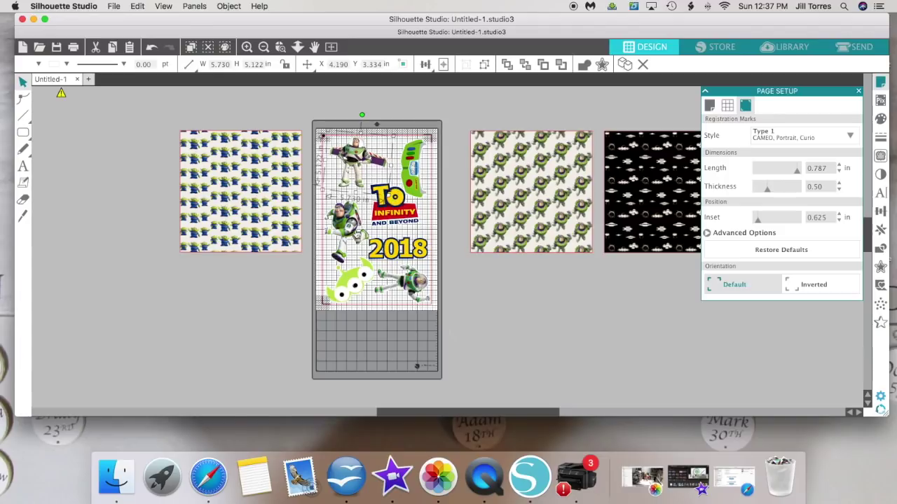
# Step: Shrink the running Buzz to about 3.79 × 5.24 in and the three-eyed alien face to about 4.97 × 3.15 in
pyautogui.click(372, 271)
pyautogui.moveTo(378, 265); pyautogui.dragTo(343, 220)
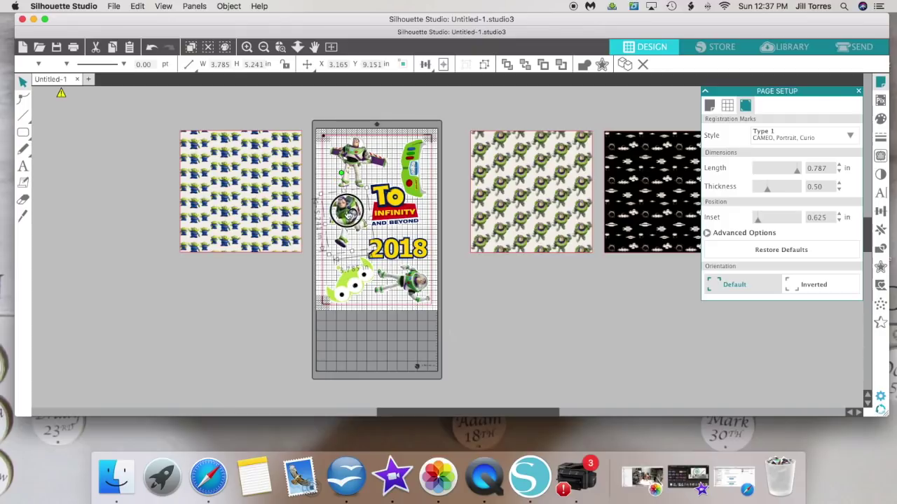
pyautogui.click(365, 278)
pyautogui.moveTo(388, 278); pyautogui.dragTo(344, 281)
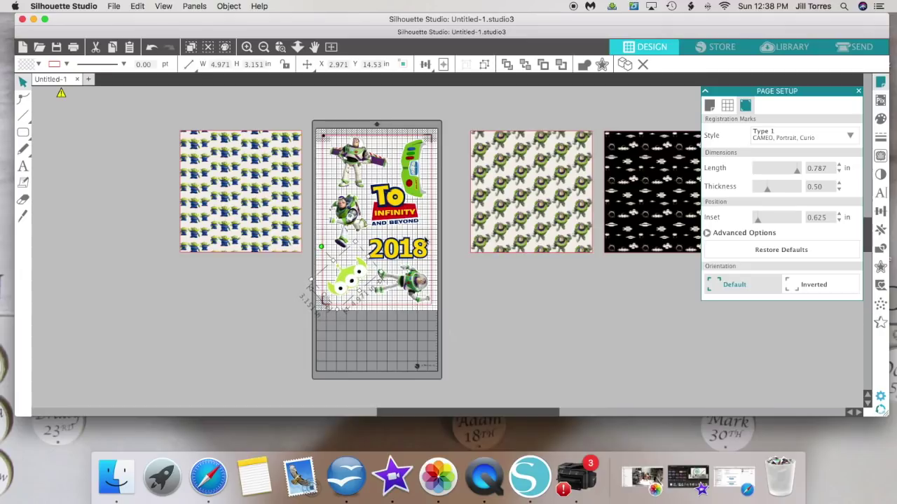
# Step: Shrink the green control panel to about 5.21 × 2.34 in and the sideways Buzz to about 3.65 × 5.28 in
pyautogui.click(425, 177)
pyautogui.moveTo(431, 201); pyautogui.dragTo(421, 172)
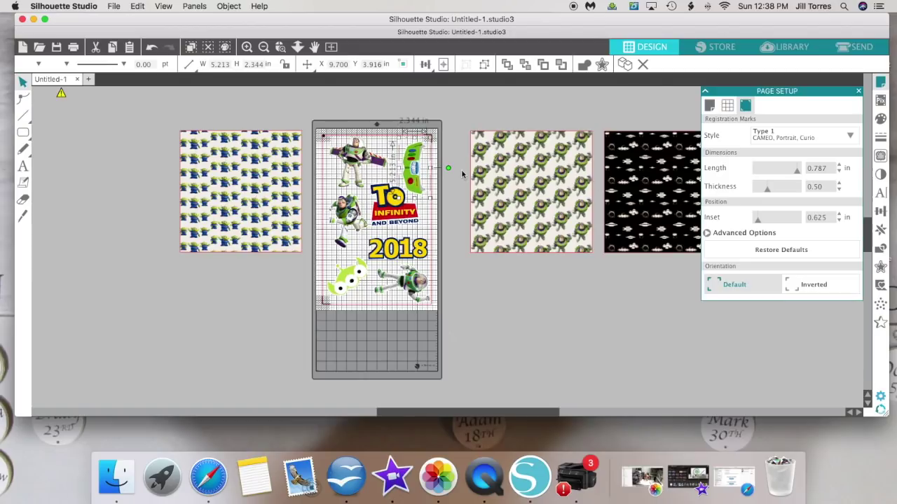
pyautogui.click(402, 293)
pyautogui.click(383, 291)
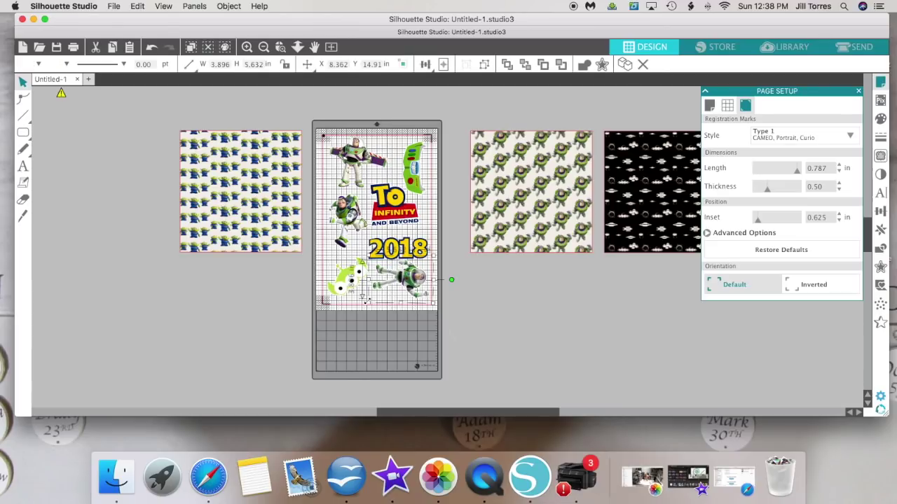
pyautogui.moveTo(370, 302); pyautogui.dragTo(374, 300)
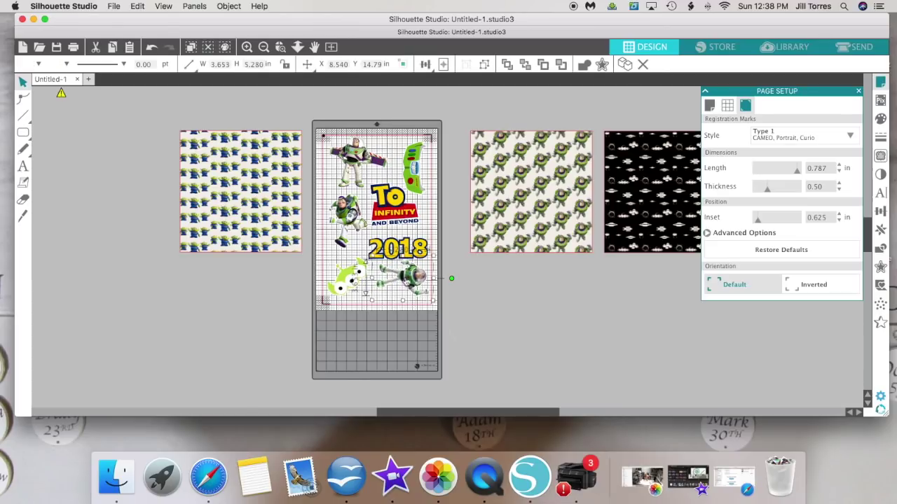
# Step: Group all the images placed on the page, then clear the selection
pyautogui.moveTo(301, 104); pyautogui.dragTo(431, 300)
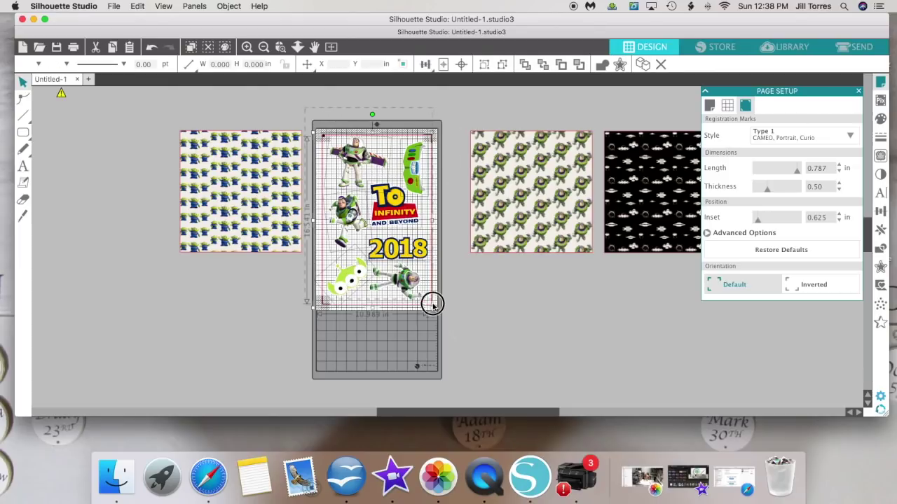
pyautogui.click(483, 65)
pyautogui.click(481, 105)
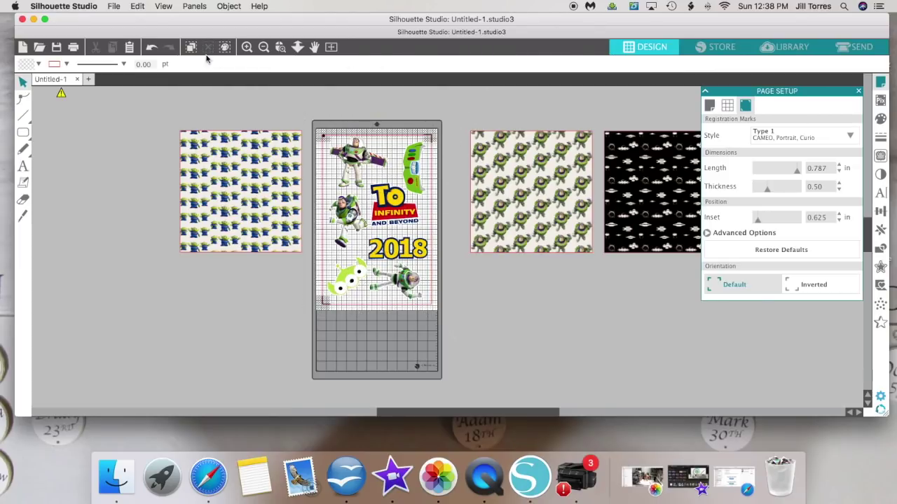
# Step: Print one copy of the page with registration marks on the EPSON ET-16500 Series using the default settings
pyautogui.click(112, 6)
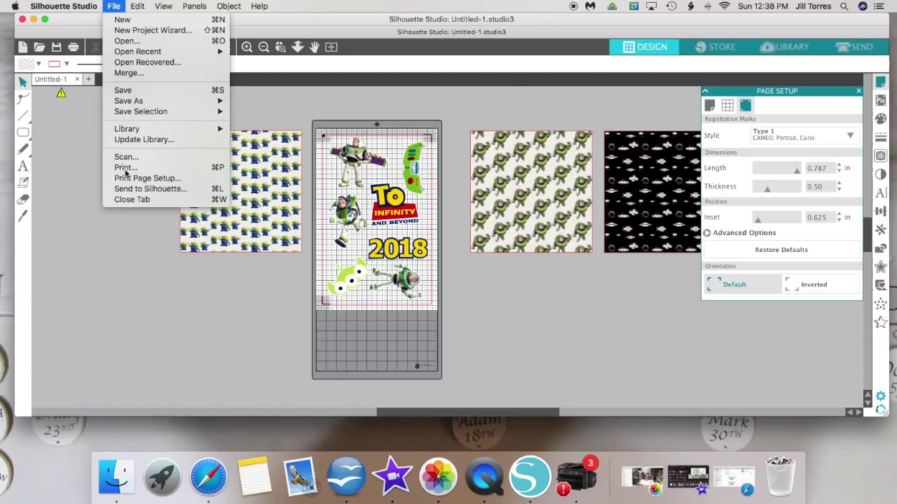
pyautogui.click(123, 167)
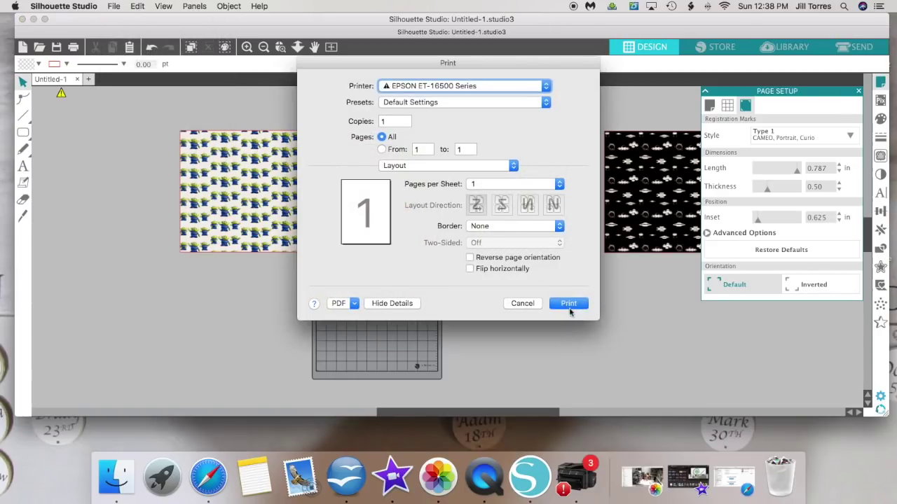
pyautogui.click(569, 307)
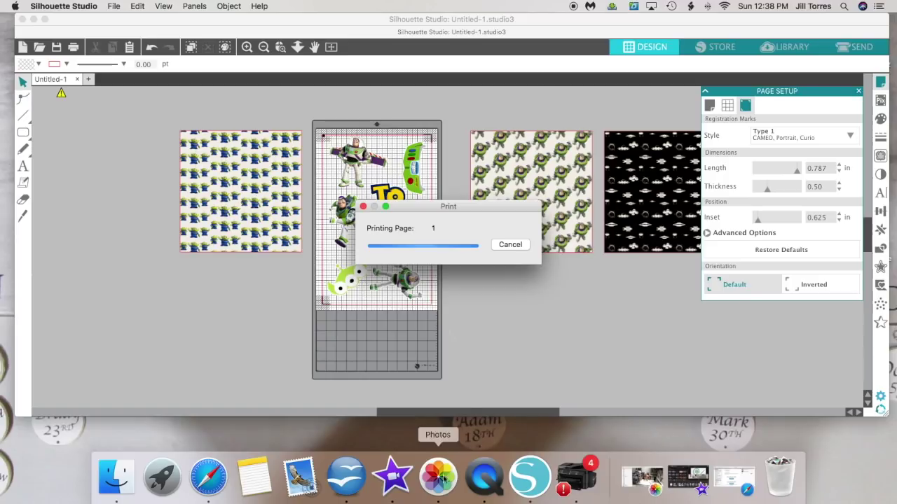
# Step: Switch to QuickTime Player, quit it, and name the unsaved screen recording Step by Step
pyautogui.click(494, 481)
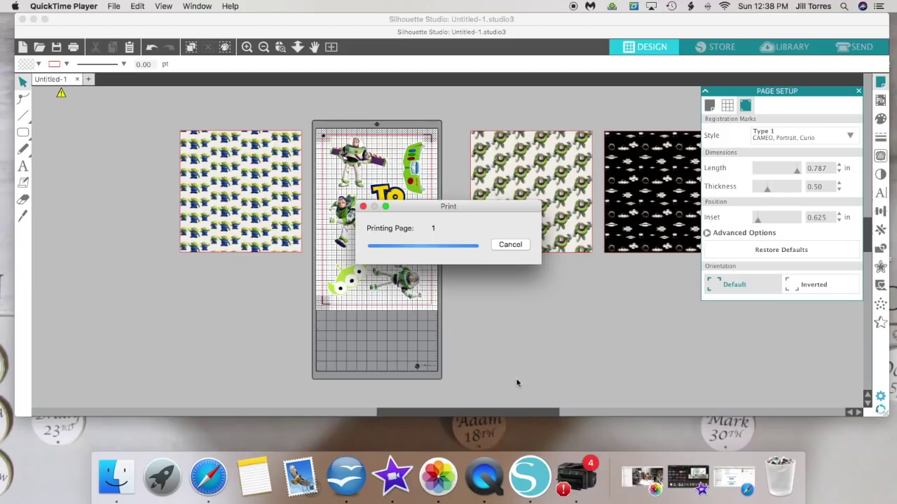
pyautogui.rightClick(483, 477)
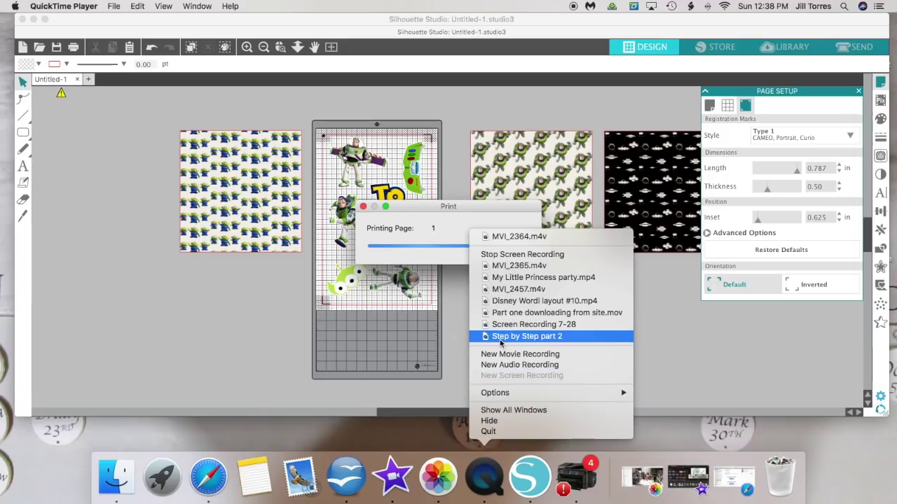
pyautogui.click(488, 431)
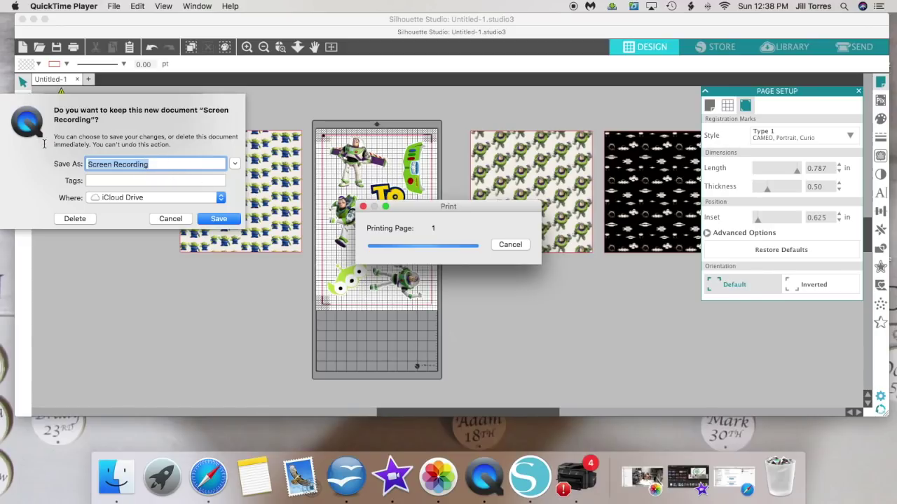
pyautogui.write('Step by Step')
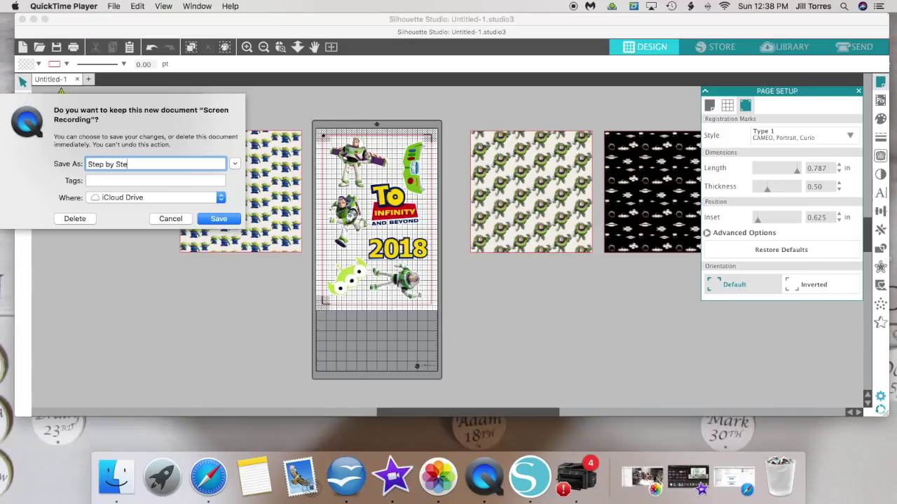